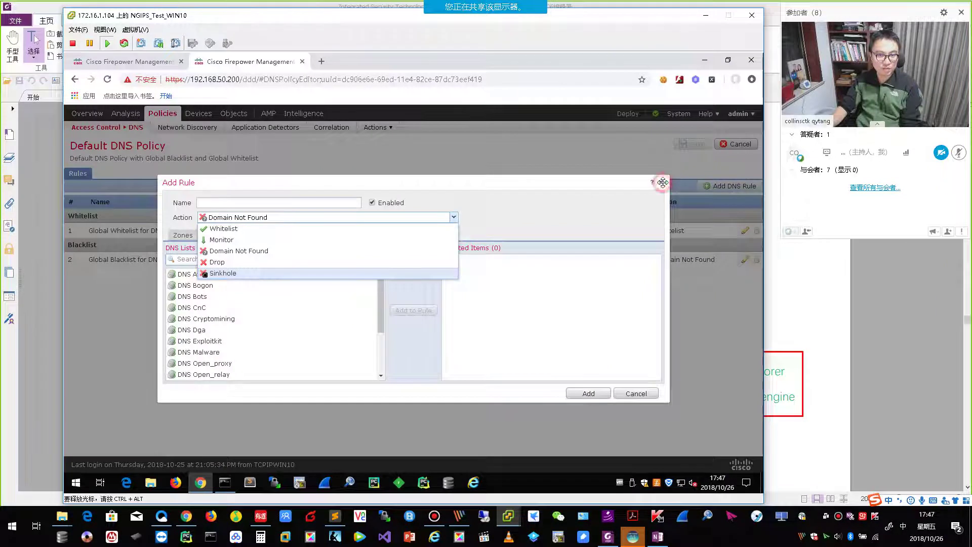
Step: Close the Add Rule dialog without adding a DNS rule and show the Intrusion Events tab of the Summary Dashboard
left_click(663, 182)
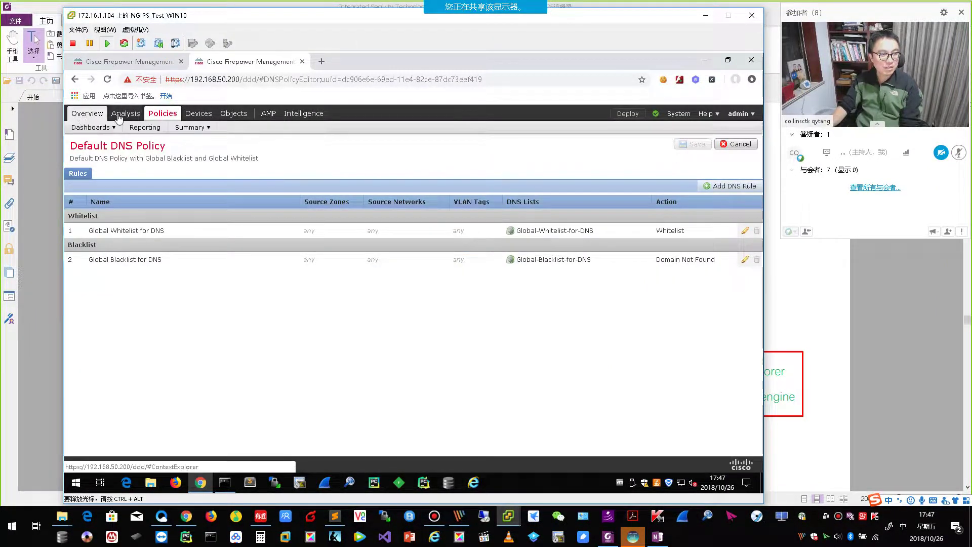
mouse_move(92, 118)
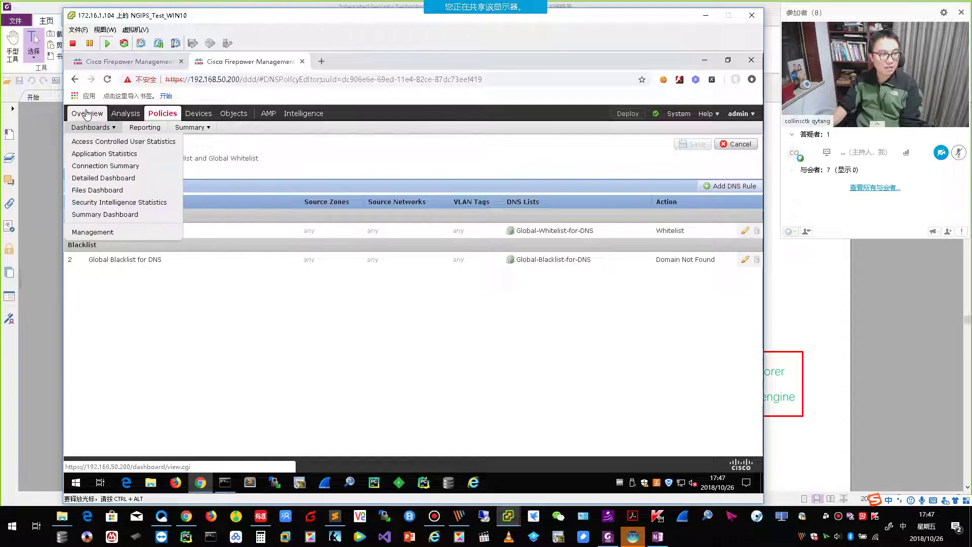
left_click(86, 116)
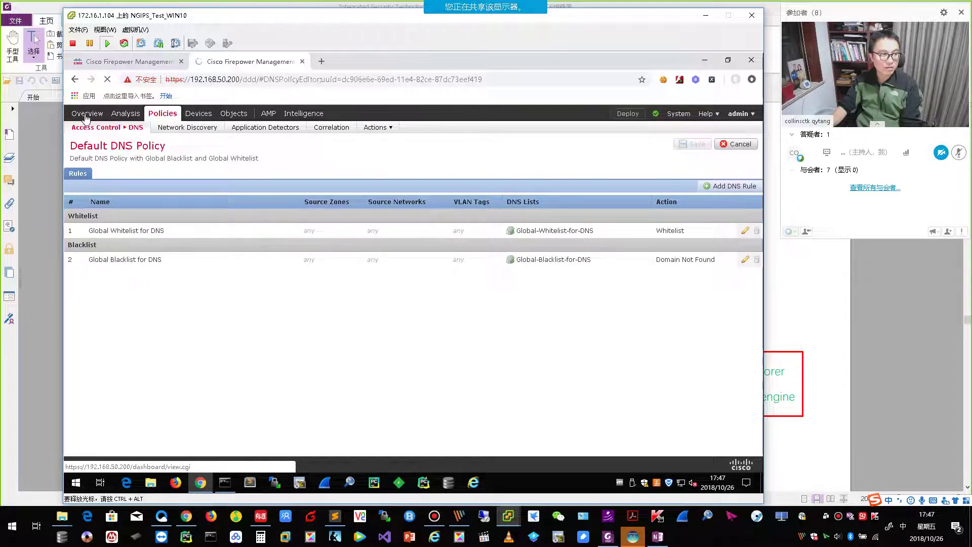
mouse_move(86, 118)
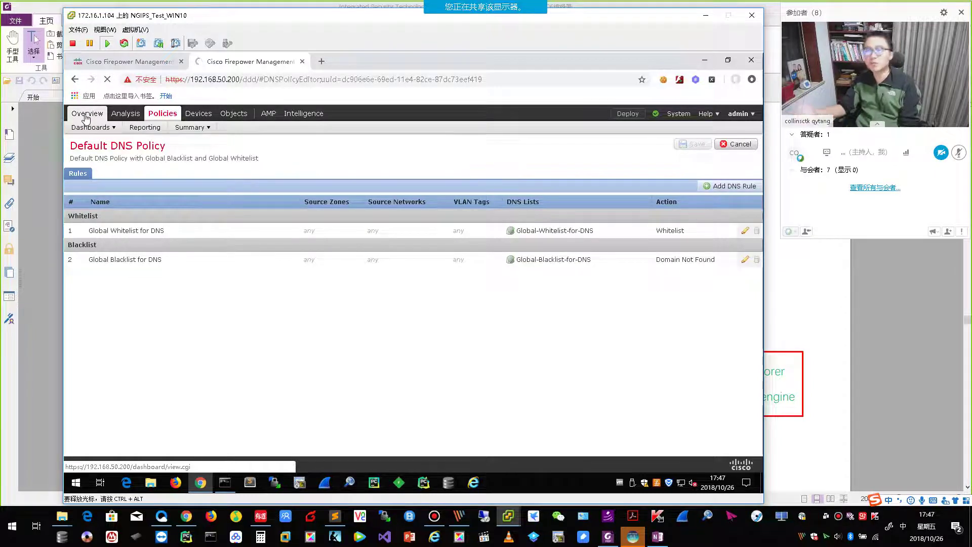
mouse_move(126, 116)
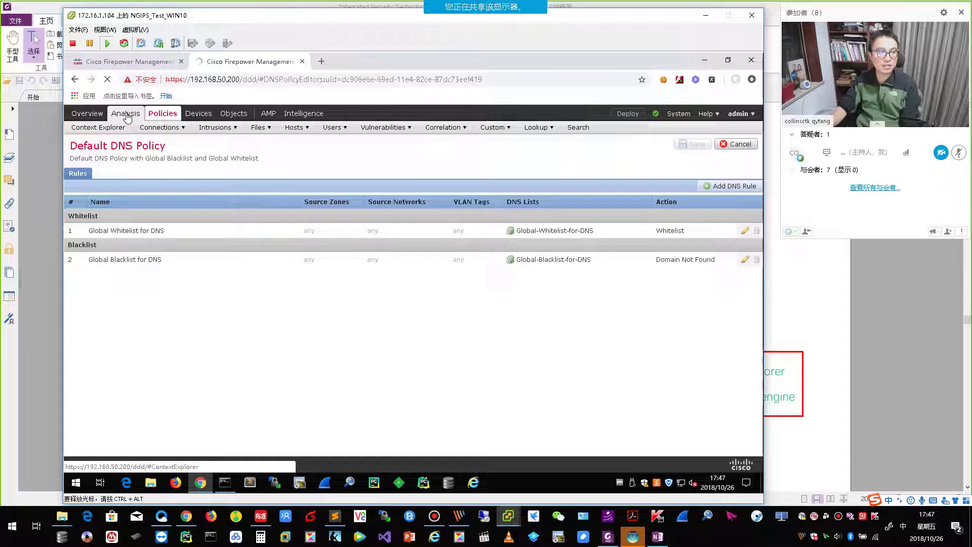
mouse_move(215, 130)
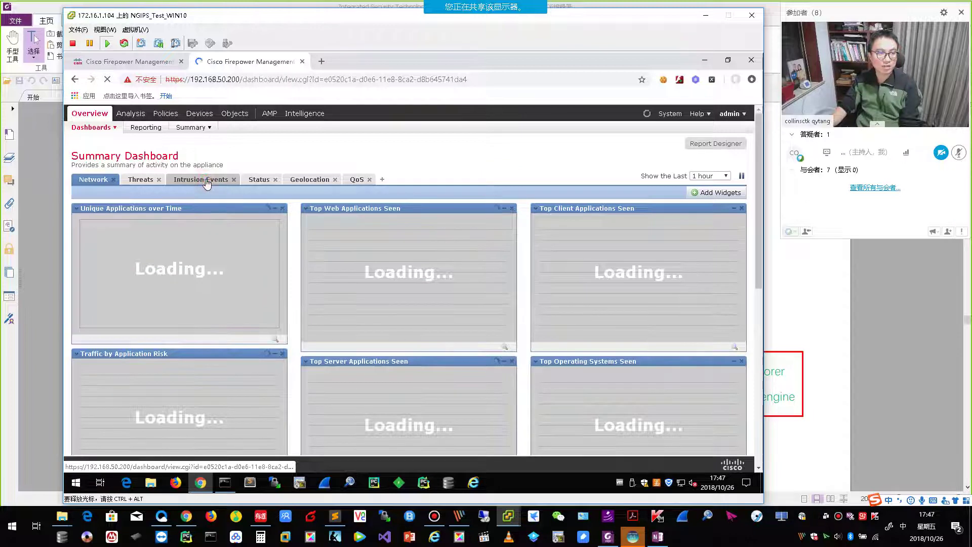
left_click(207, 181)
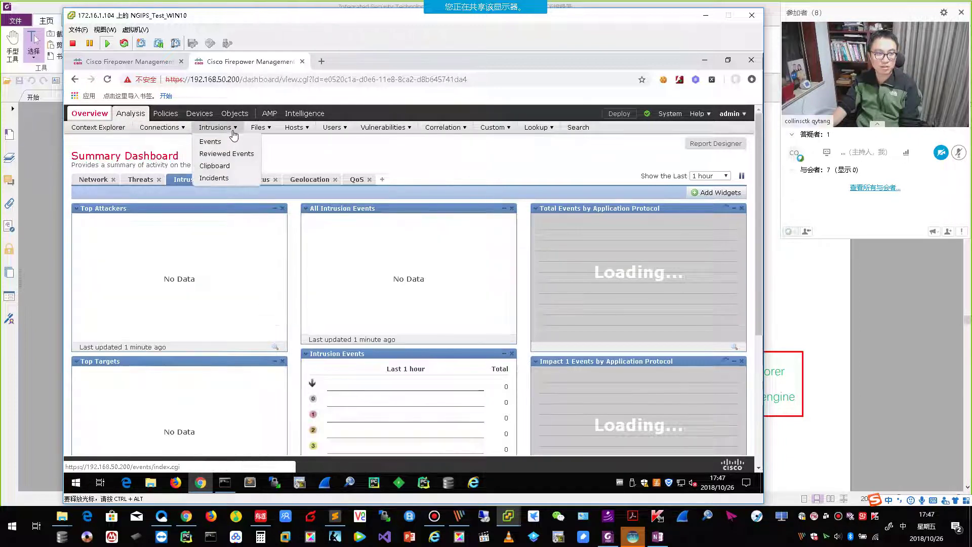
Step: Switch to the PDF book and read from "Operationalizing a NGIPS" through the dashboards section to Figure 6-52
left_click(869, 330)
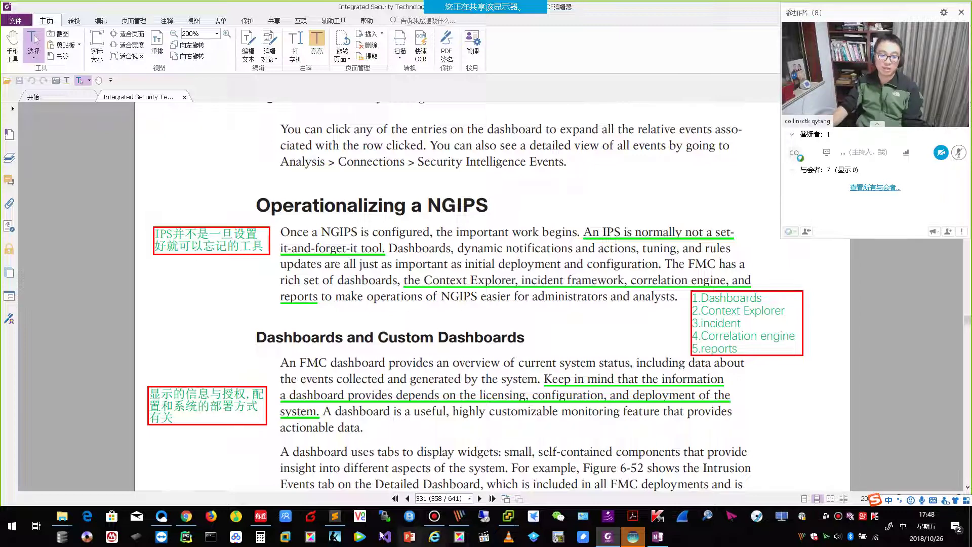
mouse_move(508, 516)
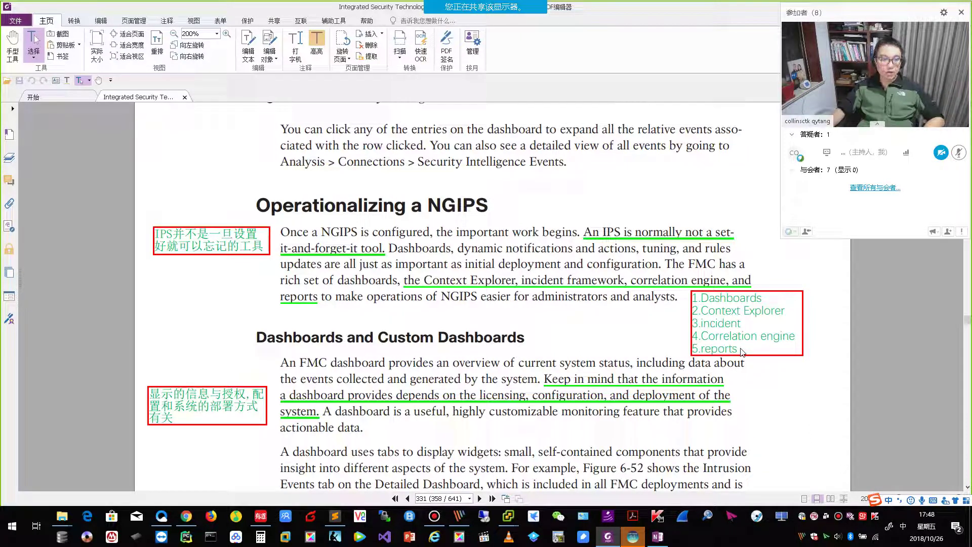
scroll(661, 363, "down", 3)
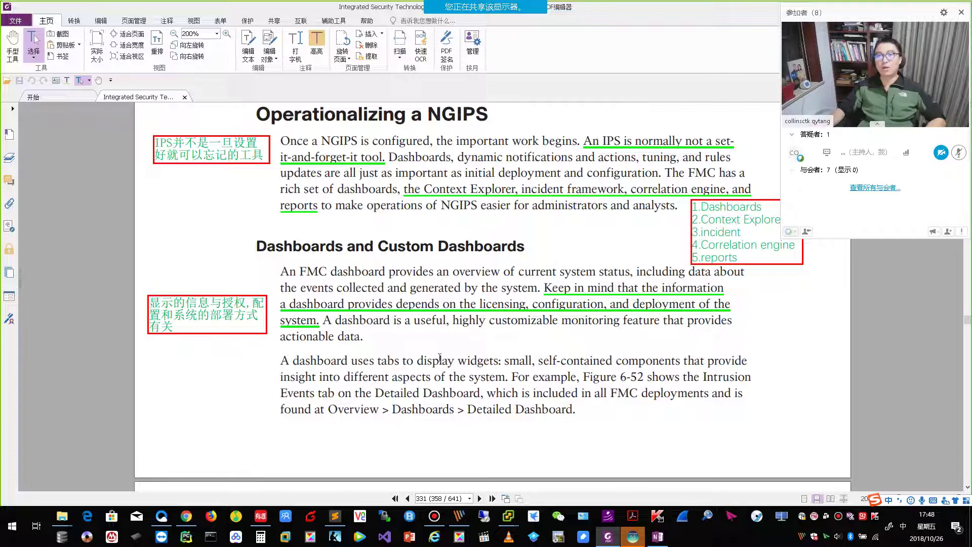
scroll(440, 360, "down", 3)
scroll(441, 362, "up", 2)
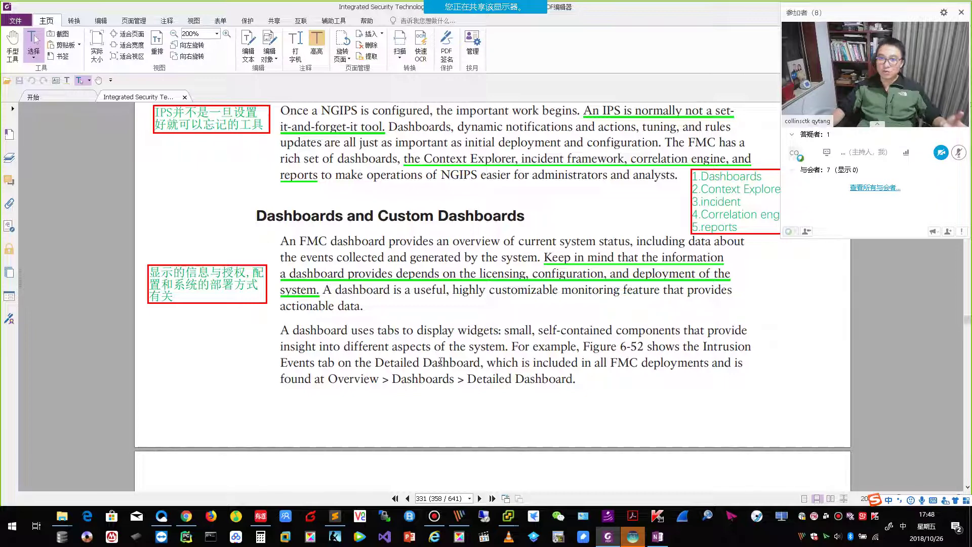
scroll(441, 363, "down", 7)
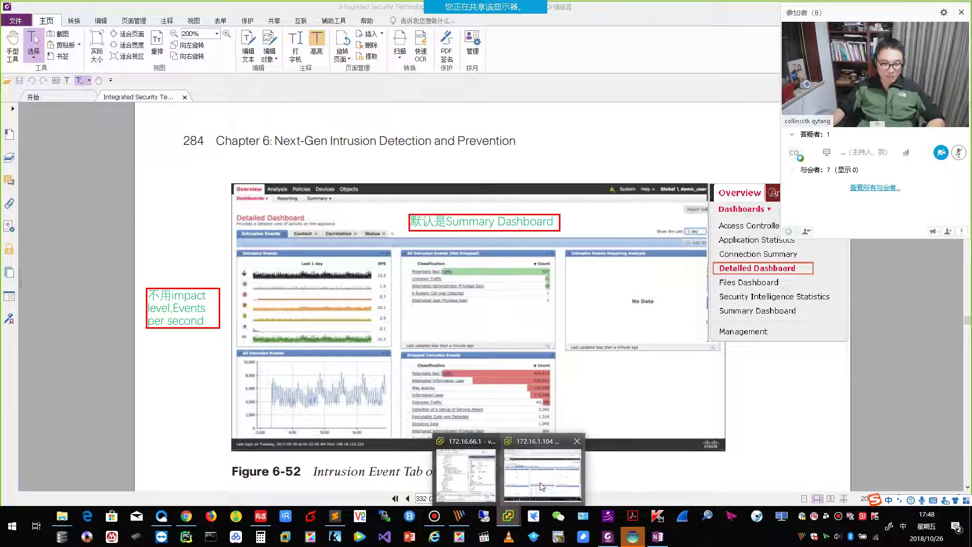
Step: Switch back to the Firepower Management Center virtual machine, look over the Summary Dashboard's intrusion widgets and open the Detailed Dashboard
left_click(541, 466)
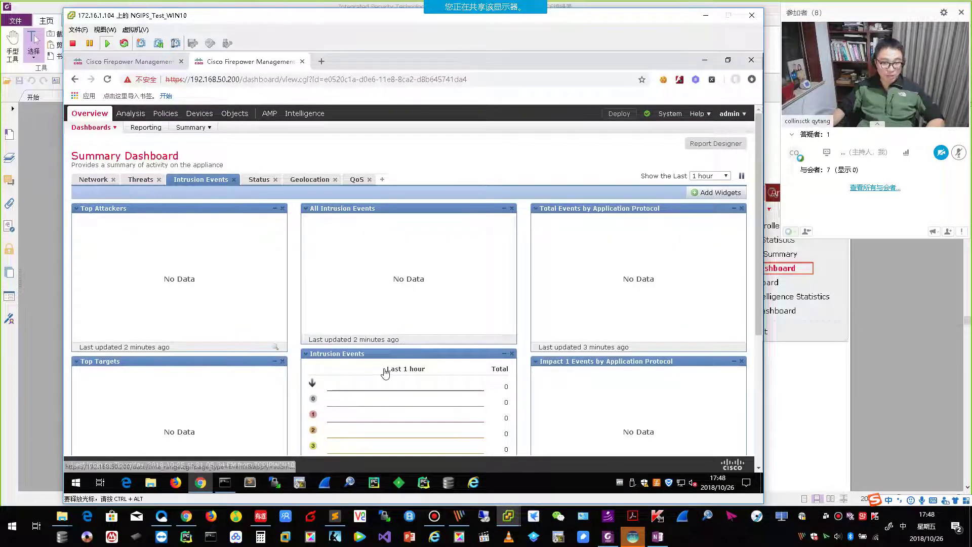
scroll(398, 388, "down", 4)
scroll(290, 311, "up", 4)
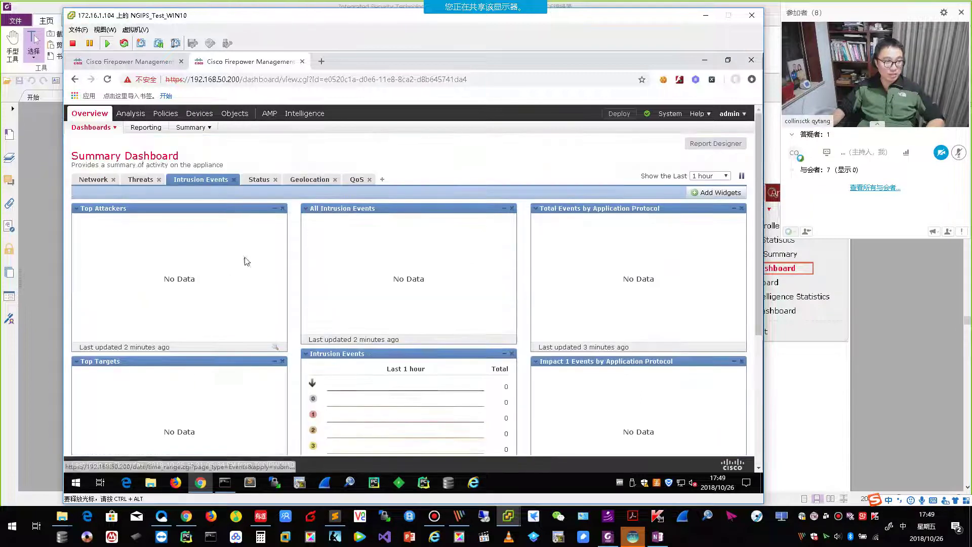
mouse_move(112, 131)
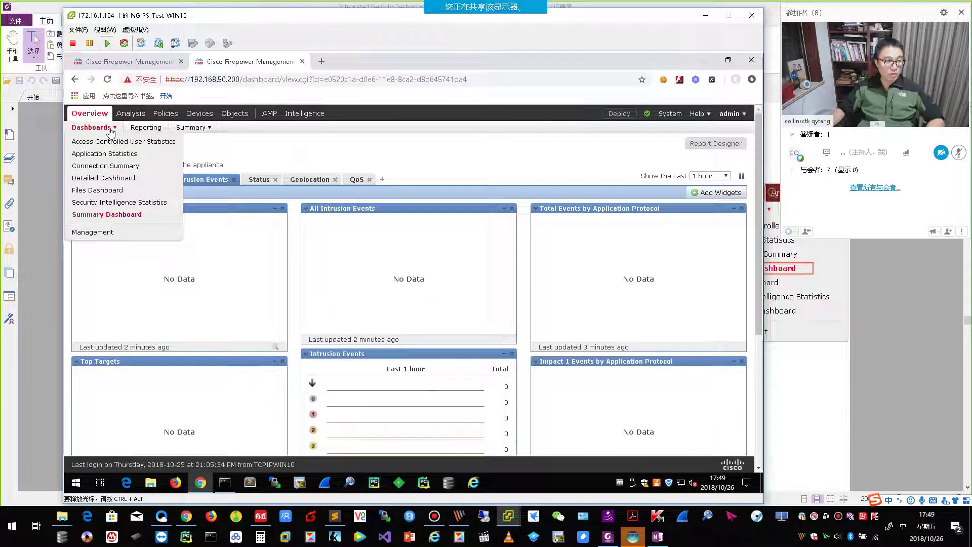
left_click(107, 180)
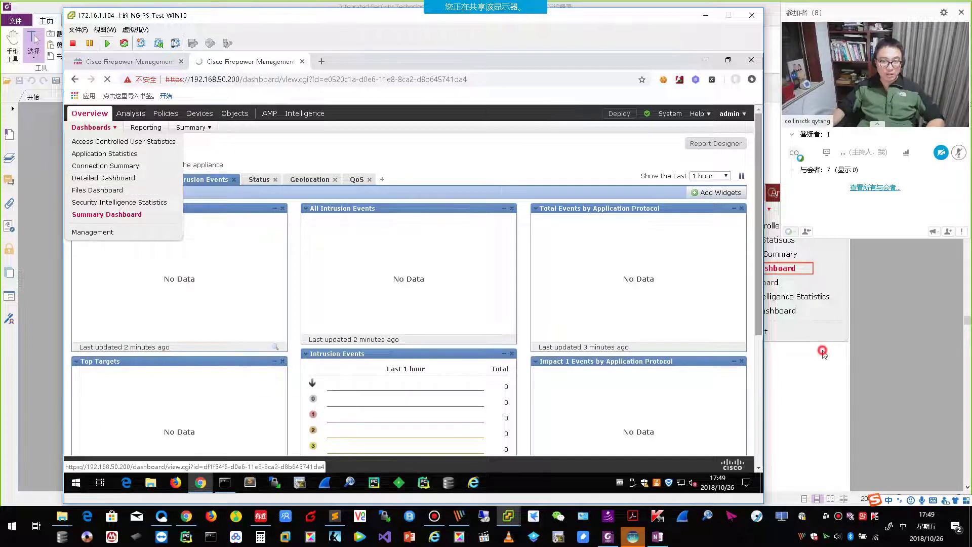
Step: Switch to the PDF book and examine the enlarged Figure 6-52 of the Detailed Dashboard's Intrusion Events tab
key("alt+Tab")
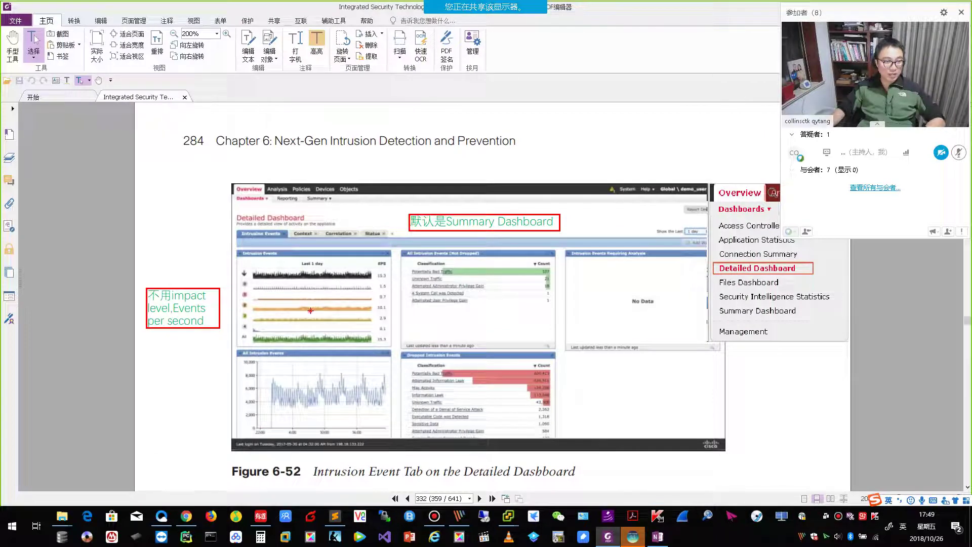
scroll(331, 301, "up", 2, "ctrl")
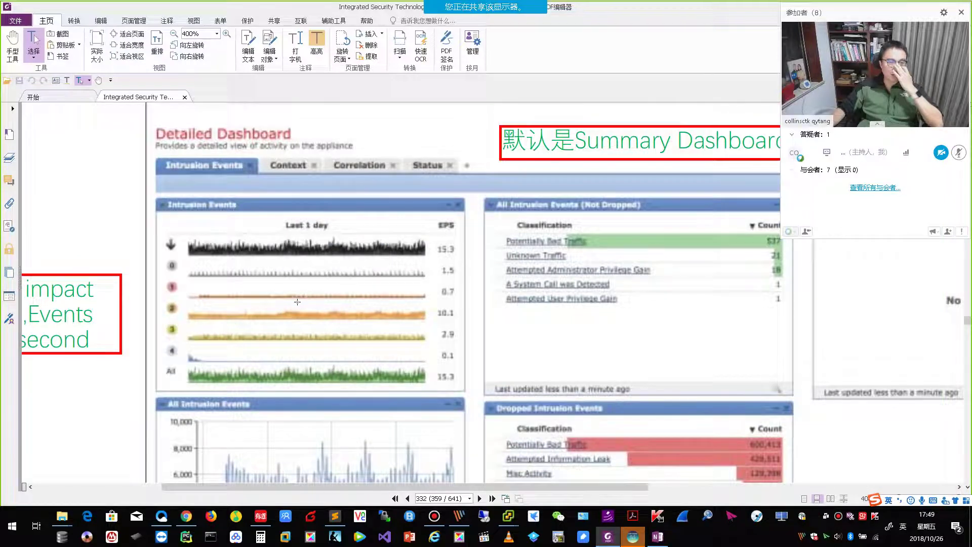
scroll(297, 301, "down", 1, "ctrl")
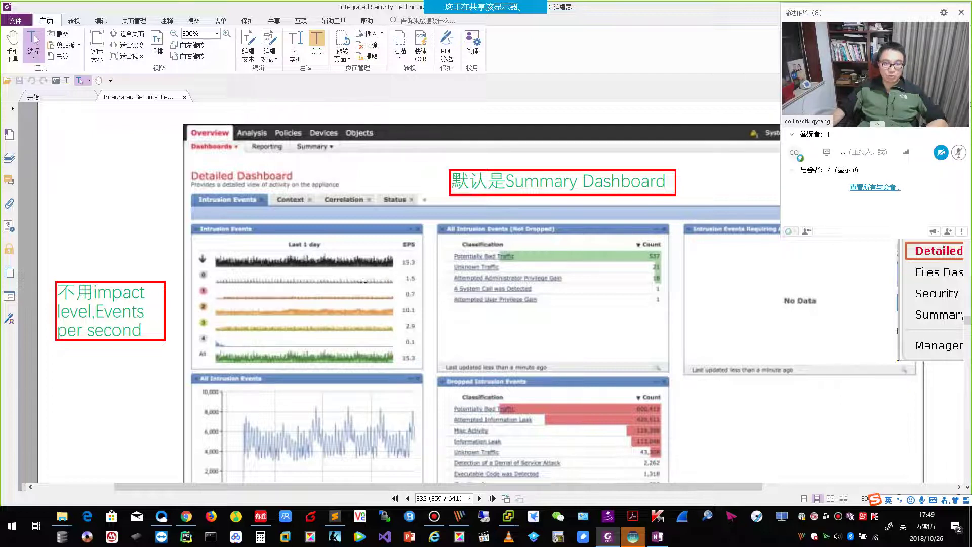
scroll(507, 348, "down", 3)
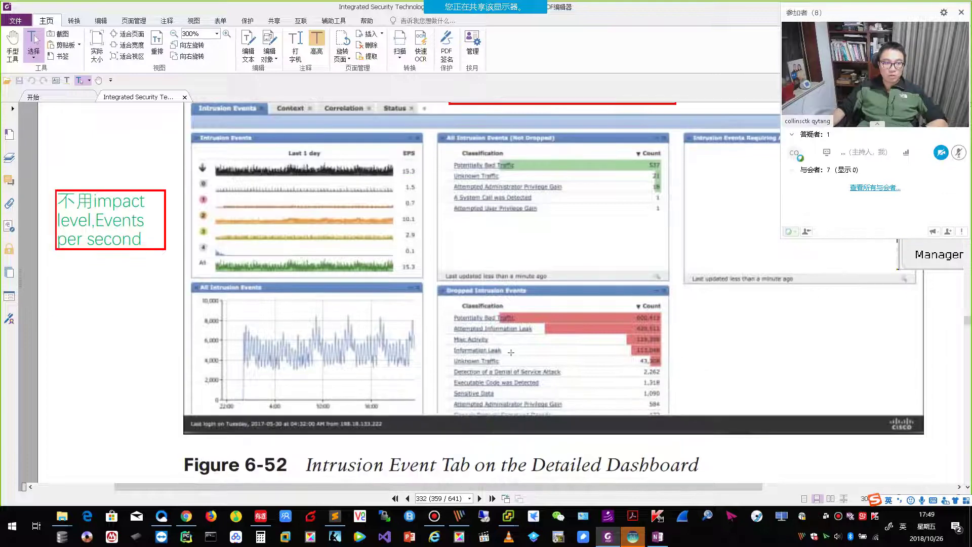
scroll(511, 351, "down", 3)
Step: Return to the Firepower virtual machine and look over all widgets on the Detailed Dashboard's Intrusion Events tab
mouse_move(508, 516)
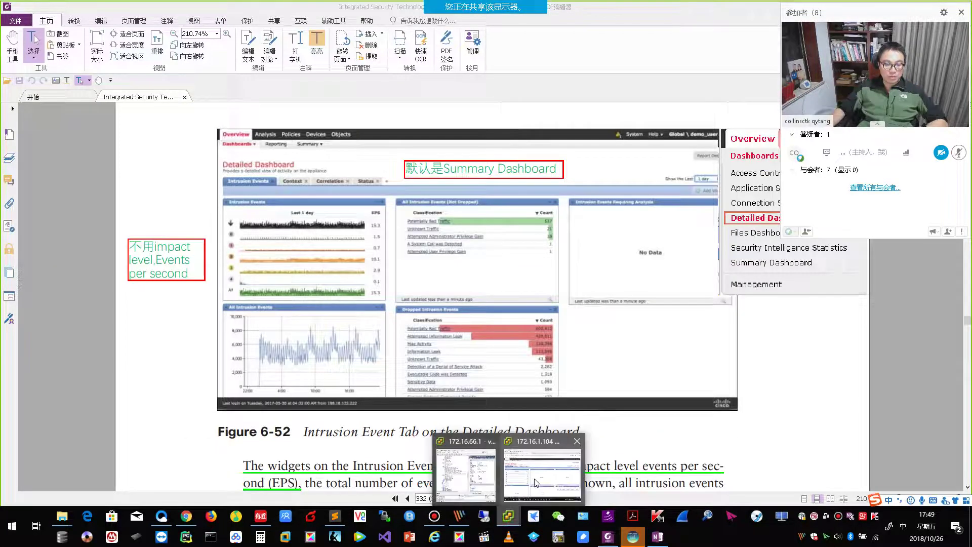
left_click(533, 485)
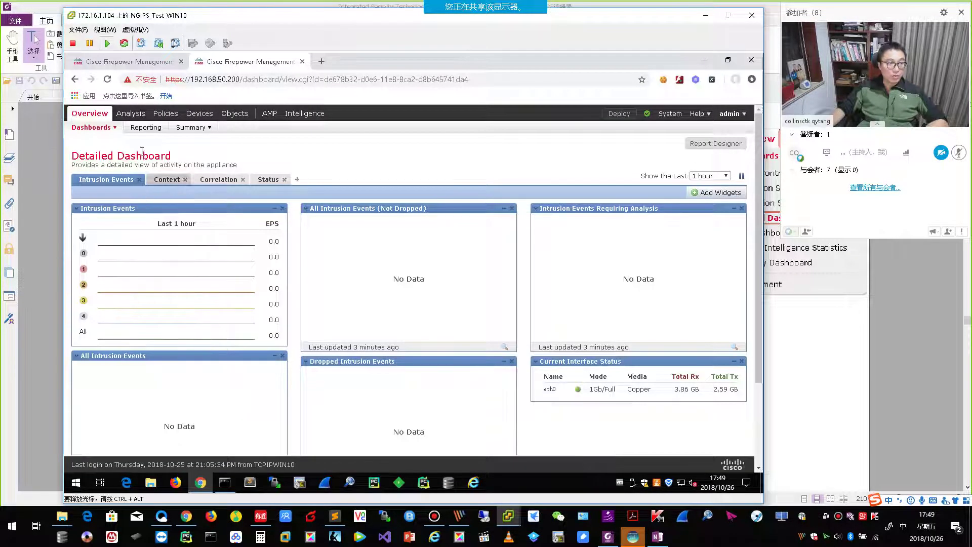
mouse_move(110, 129)
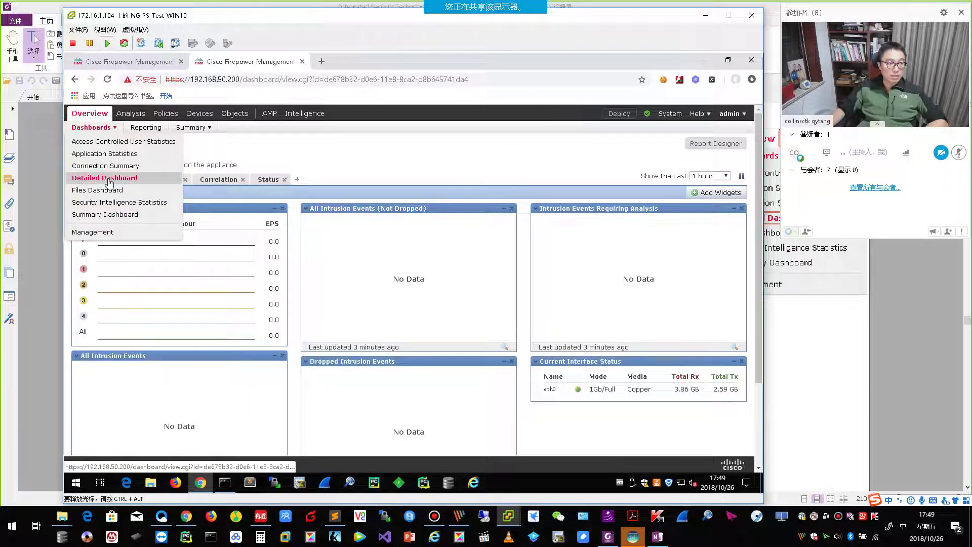
left_click(399, 160)
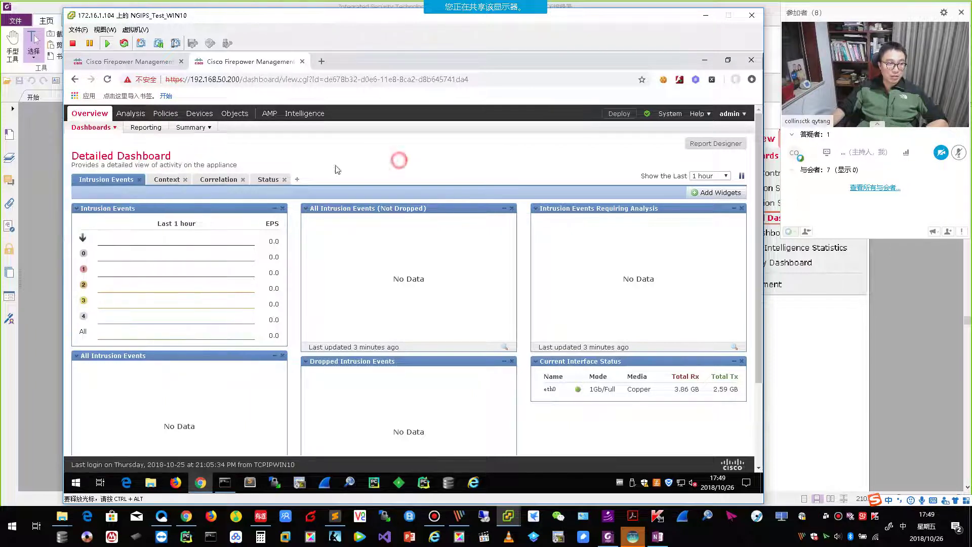
scroll(361, 276, "down", 2)
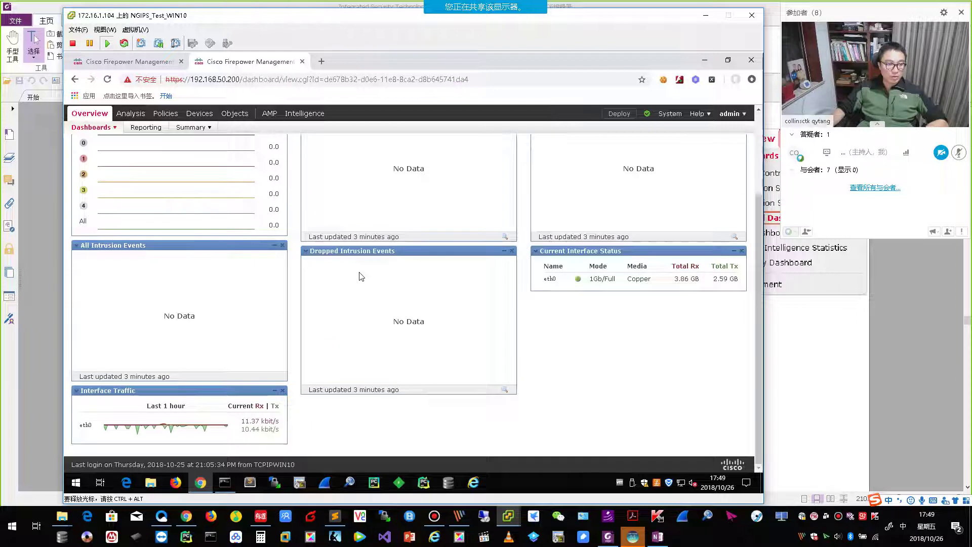
scroll(362, 277, "up", 2)
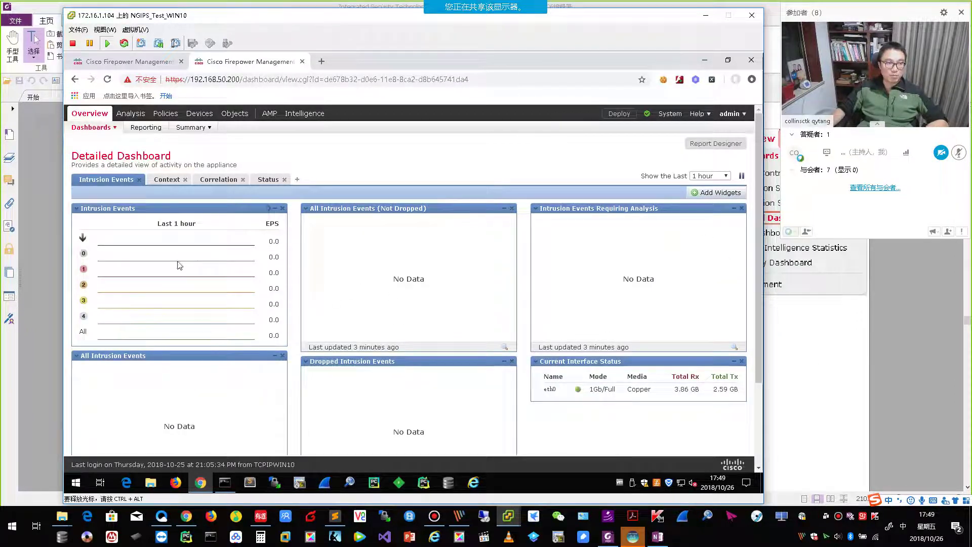
Step: Switch to the PDF book and read the text below Figure 6-52 about predefined dashboards and custom analysis widgets
left_click(798, 389)
scroll(800, 390, "down", 5)
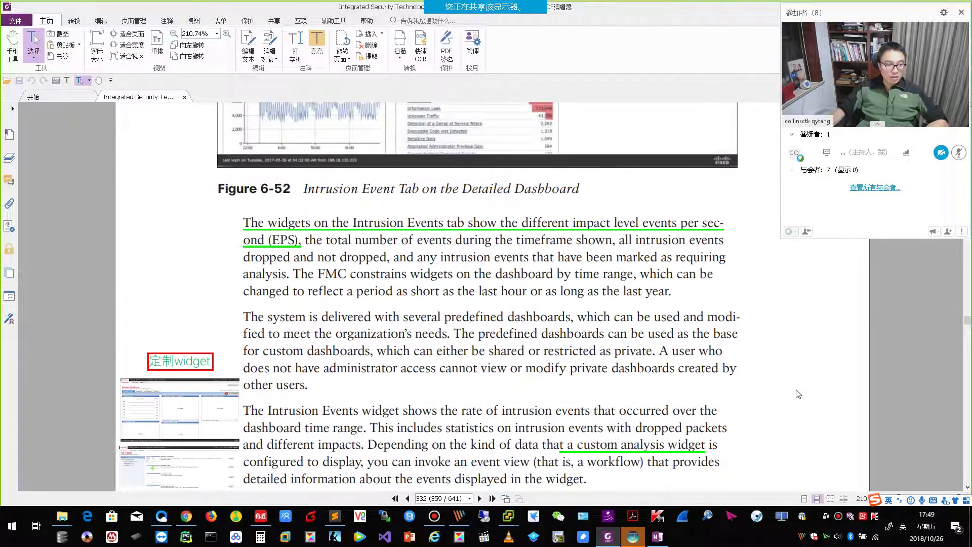
scroll(798, 394, "down", 1)
Step: Return to the Firepower virtual machine and remove the Current Interface Status widget from the Detailed Dashboard
key("alt+Tab")
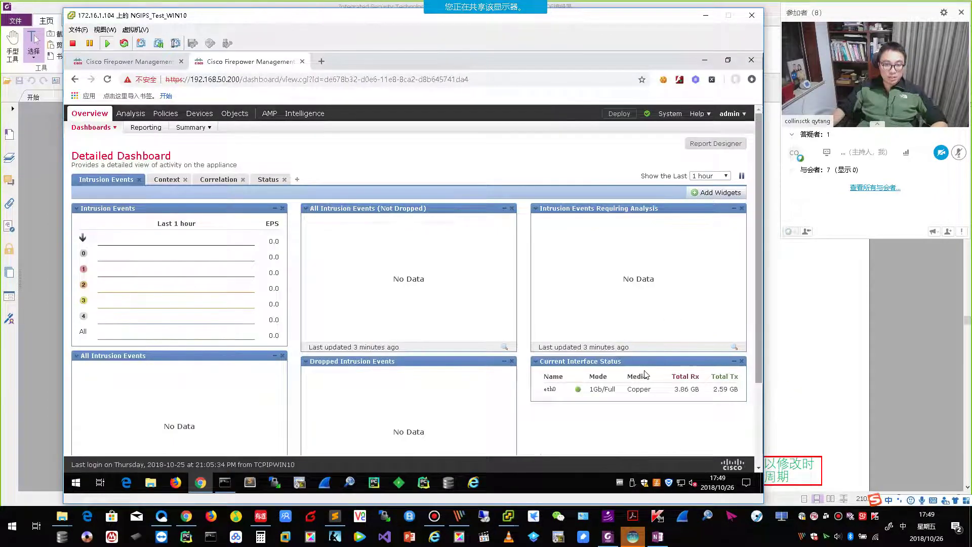
scroll(645, 374, "down", 2)
left_click(742, 252)
left_click(474, 187)
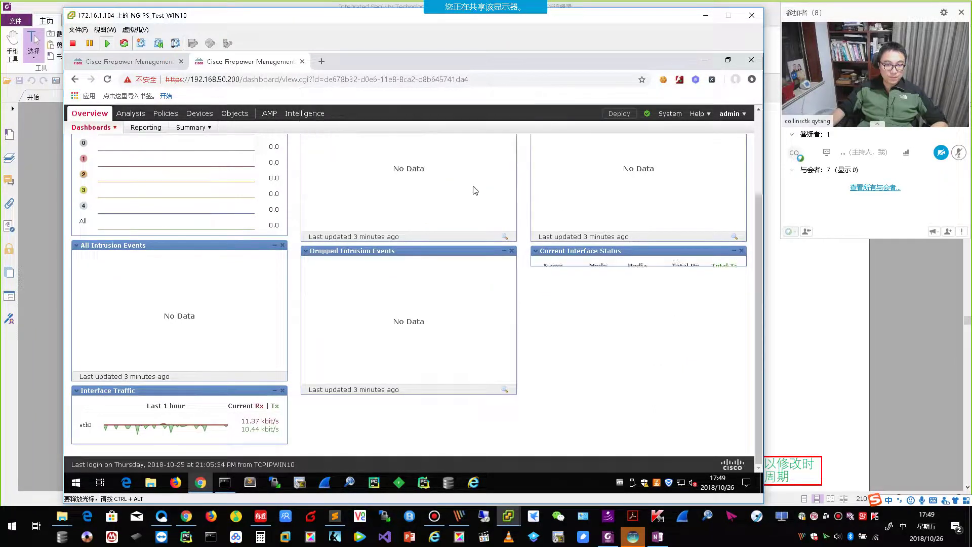
Step: Move the Dropped Intrusion Events widget under Intrusion Events Requiring Analysis and the Interface Traffic widget under All Intrusion Events (Not Dropped)
left_click_drag(459, 252, 662, 257)
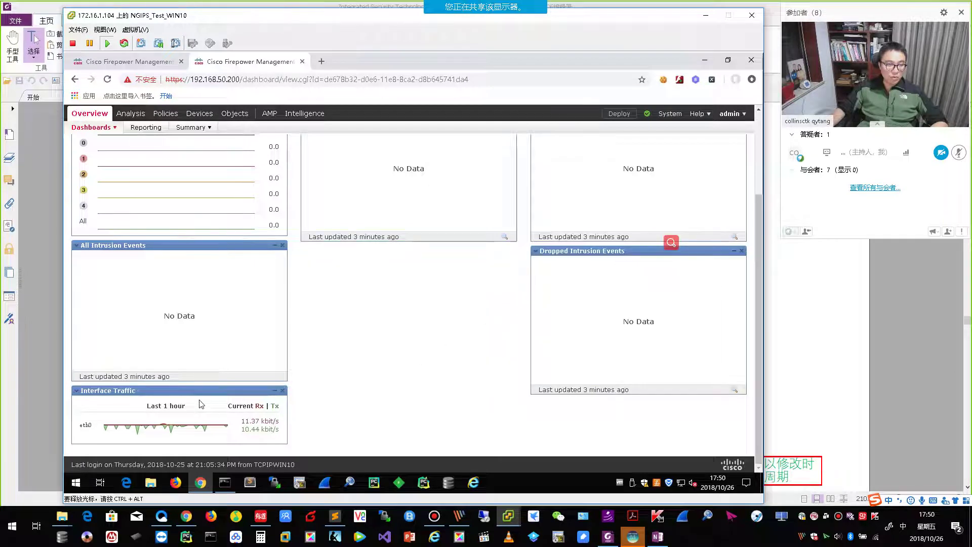
left_click_drag(195, 390, 427, 341)
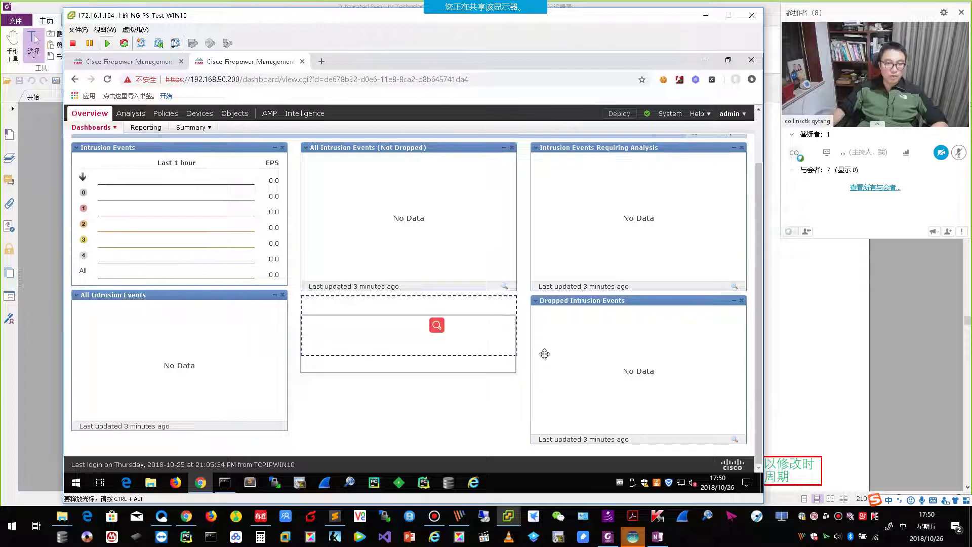
left_click_drag(544, 354, 538, 357)
scroll(653, 327, "up", 1)
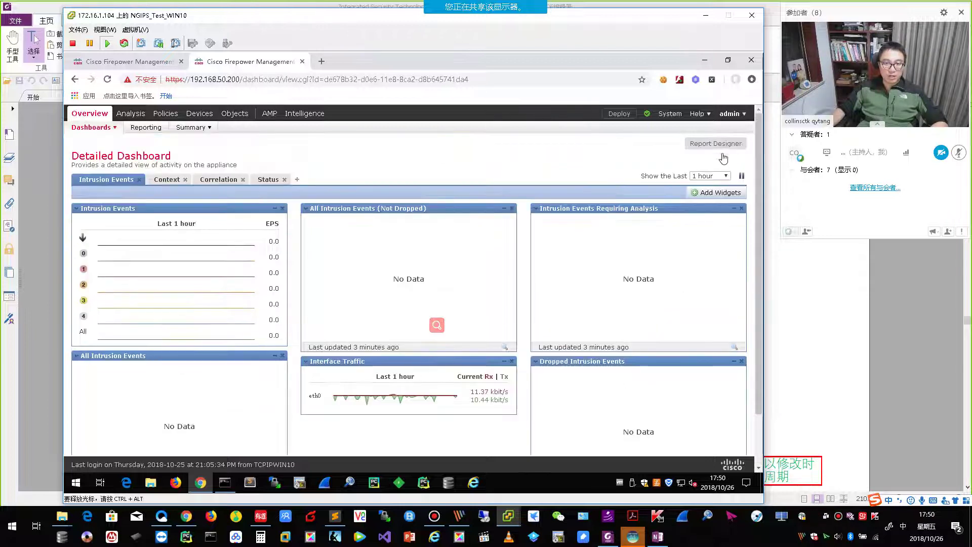
Step: Open the Add Widgets page for the Intrusion Events tab, consulting the PDF book's time-window passage before returning to it
left_click(712, 195)
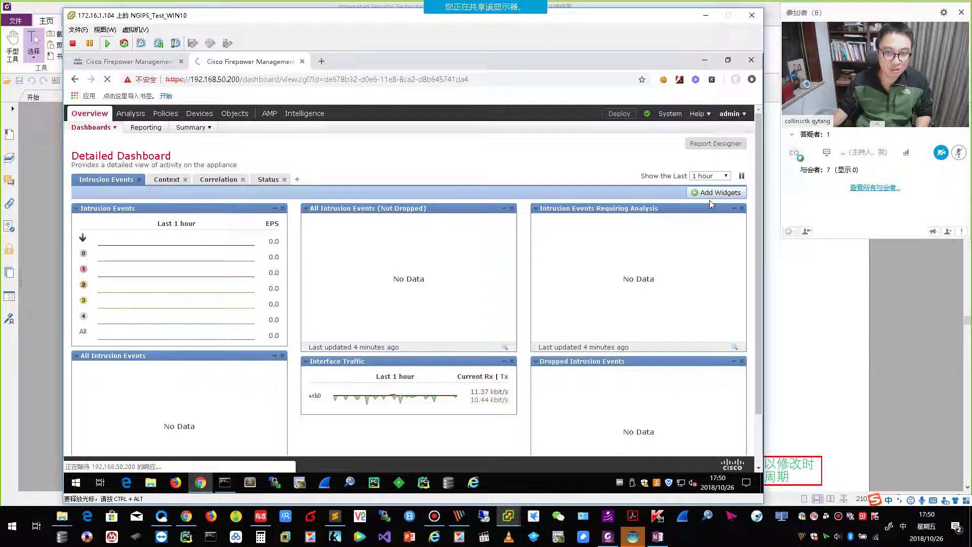
left_click(835, 334)
scroll(581, 366, "down", 3)
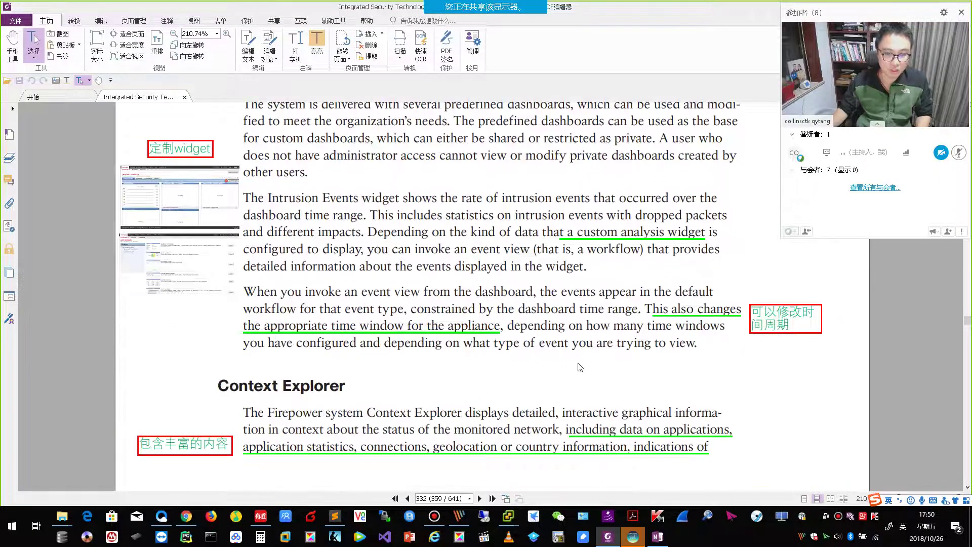
key("alt+Tab")
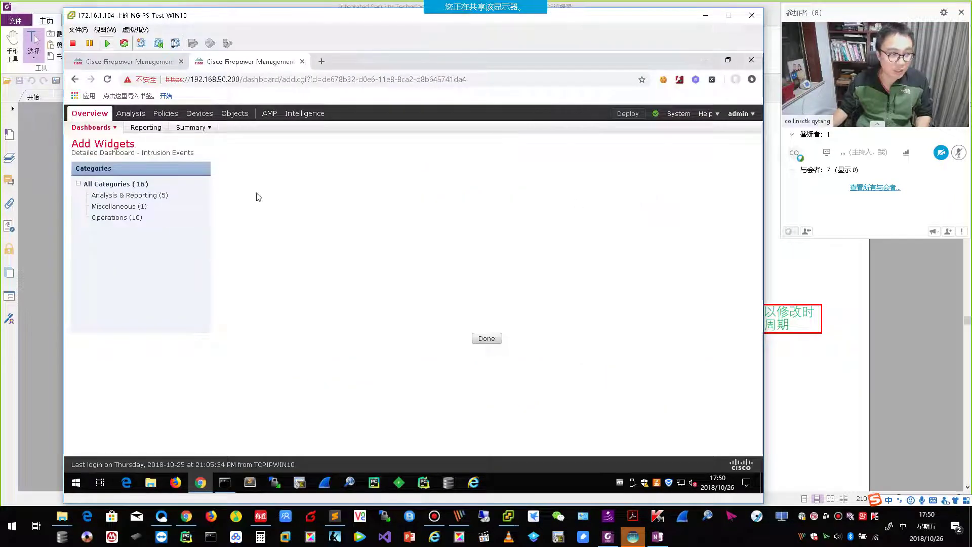
Step: Add the Appliance Status widget to the Intrusion Events tab, look through the remaining available widgets and return to the Detailed Dashboard
left_click(708, 225)
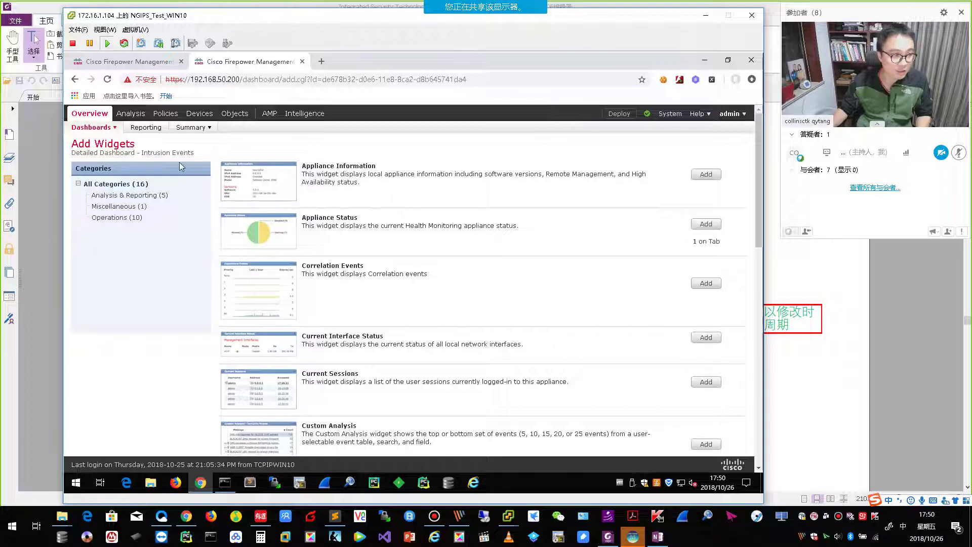
scroll(606, 339, "down", 4)
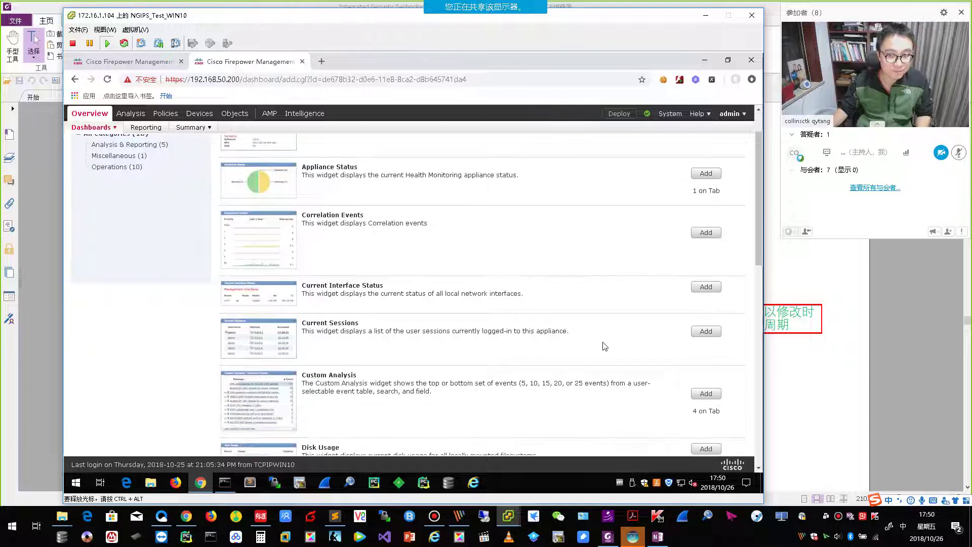
scroll(599, 355, "down", 7)
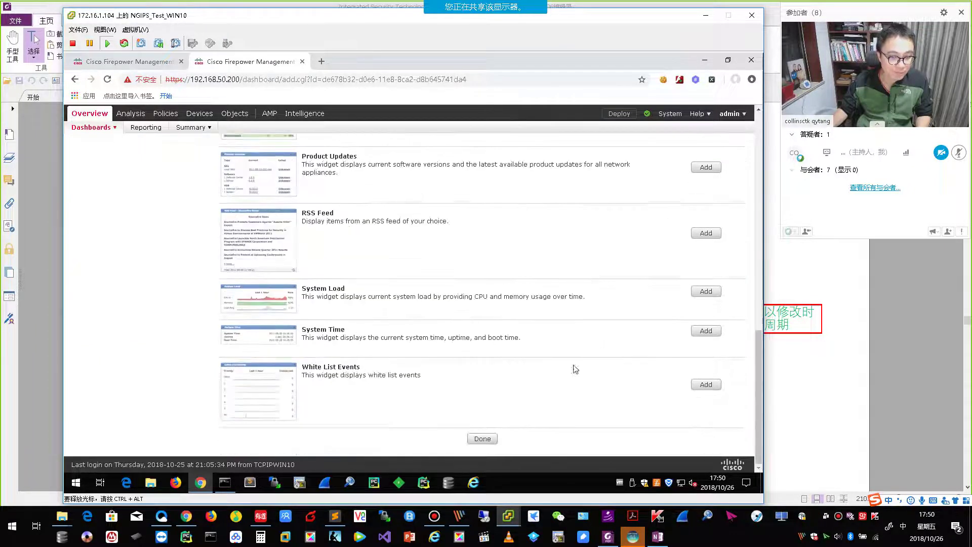
left_click(482, 439)
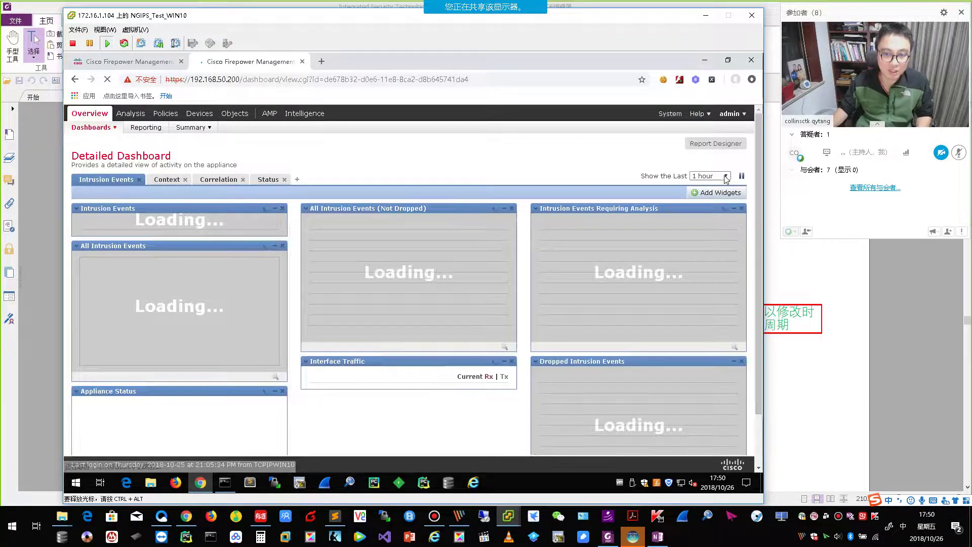
Step: Look at the Detailed Dashboard's time range options and switch to the PDF book to read its Context Explorer section
left_click(725, 176)
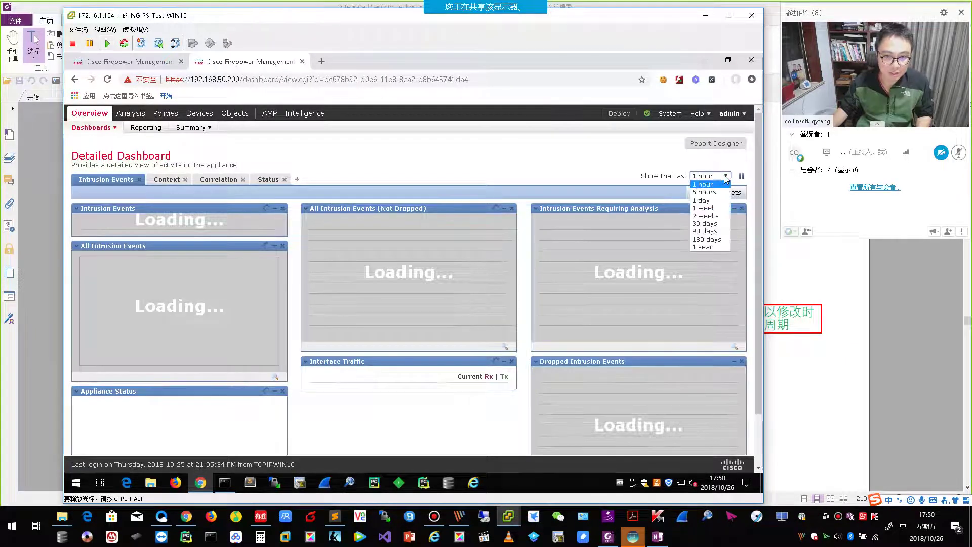
left_click(805, 365)
scroll(811, 385, "down", 4)
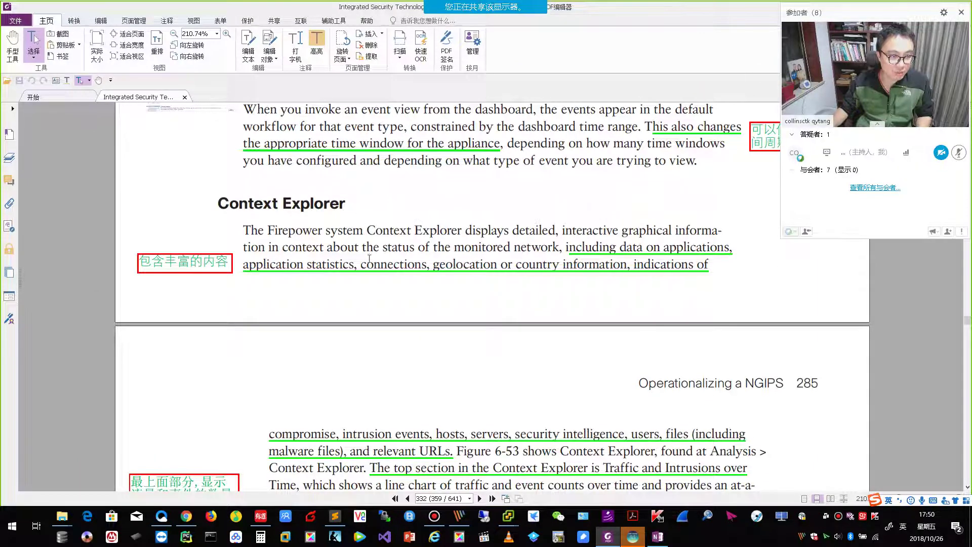
scroll(389, 314, "down", 3)
Step: Return to the Firepower virtual machine and open Context Explorer, checking the book's description of it while the page loads
key("alt+Tab")
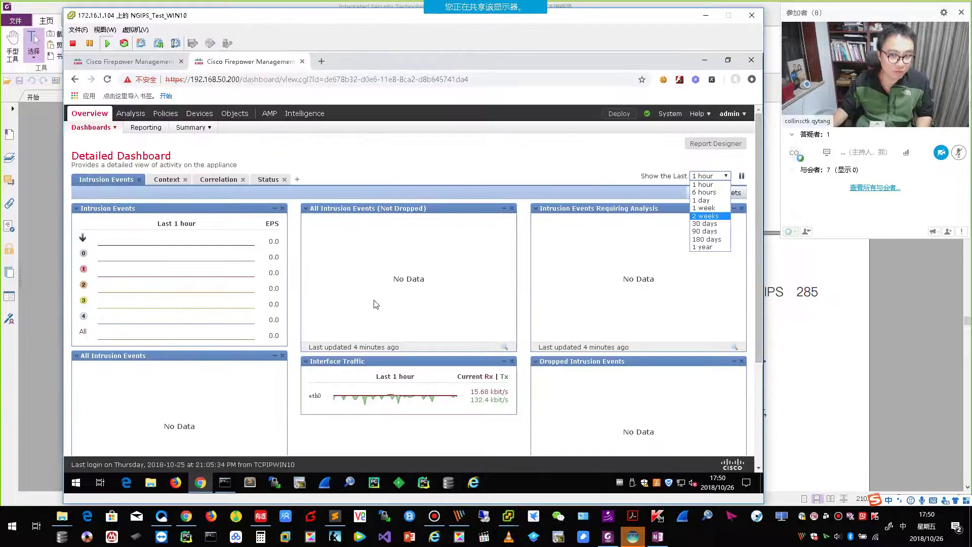
mouse_move(138, 115)
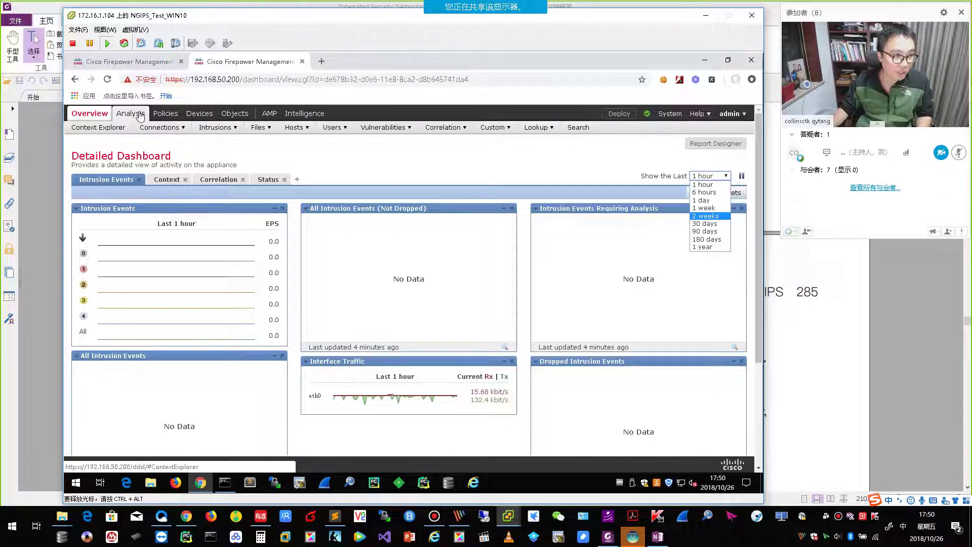
left_click(109, 130)
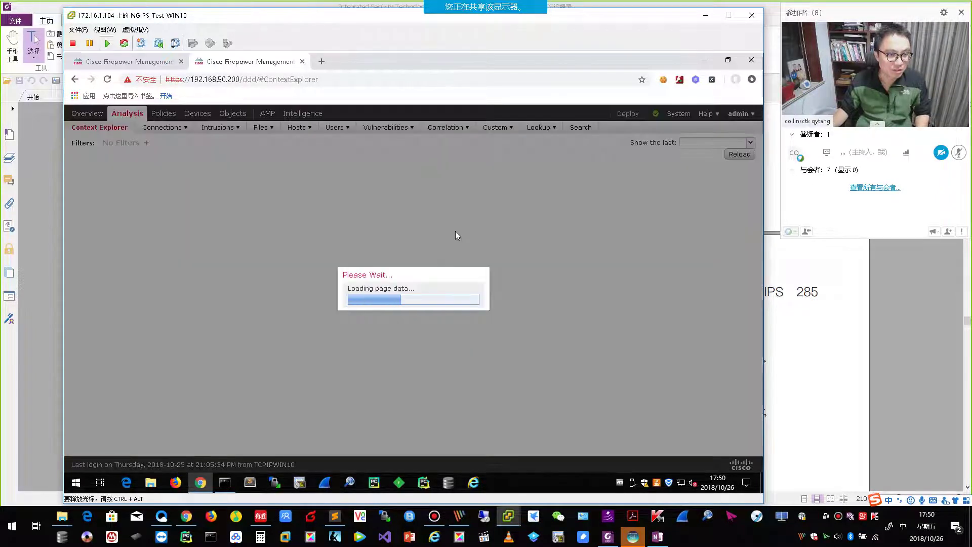
left_click(834, 307)
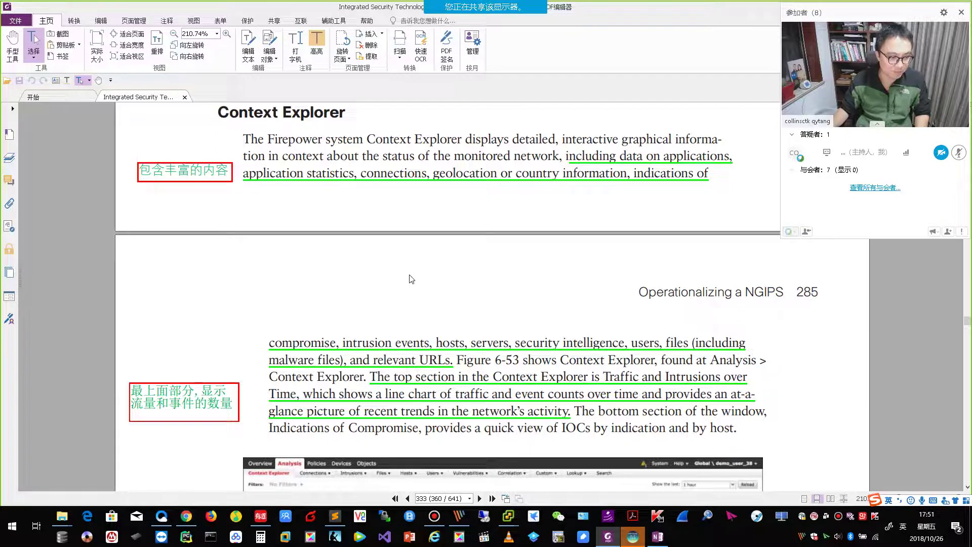
key("alt+Tab")
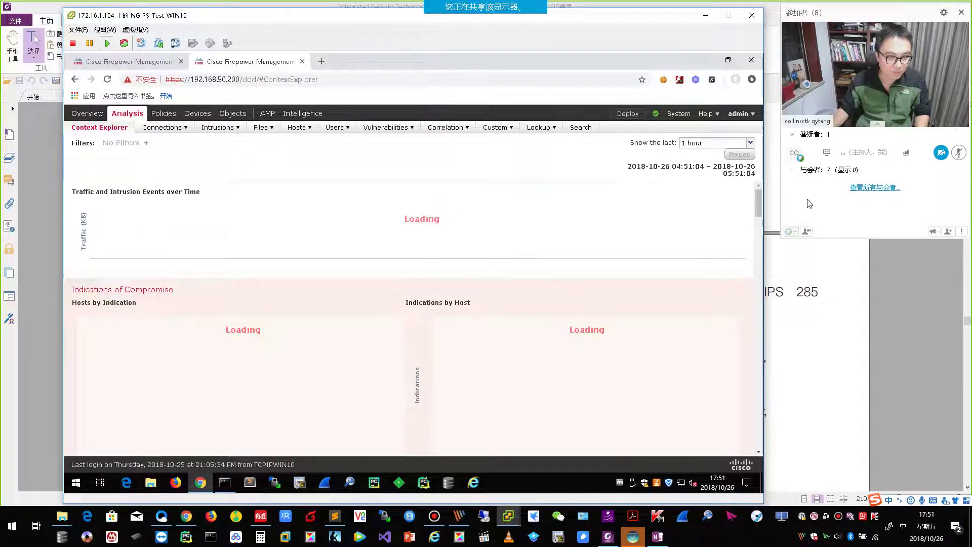
Step: Set the Context Explorer time range to 1 week, apply it and reload the data
left_click(750, 144)
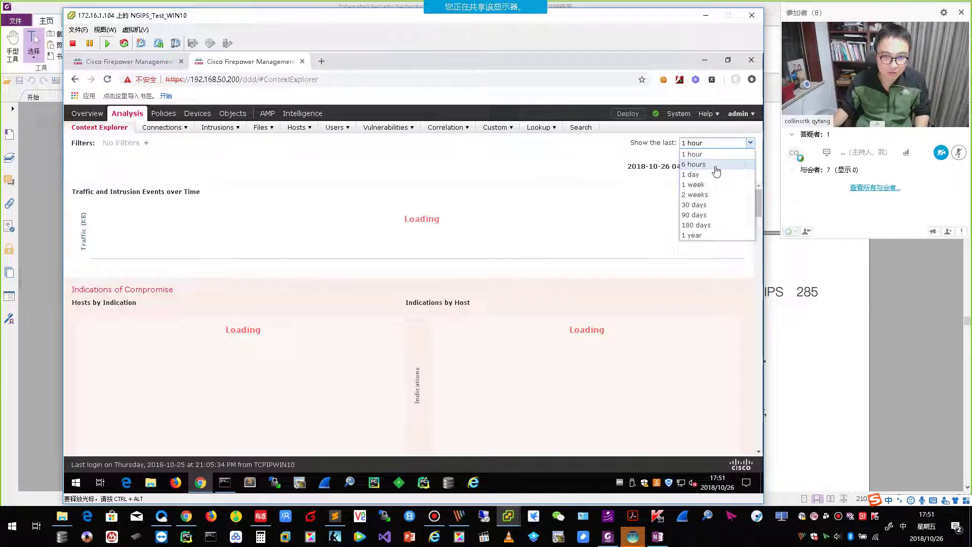
left_click(700, 184)
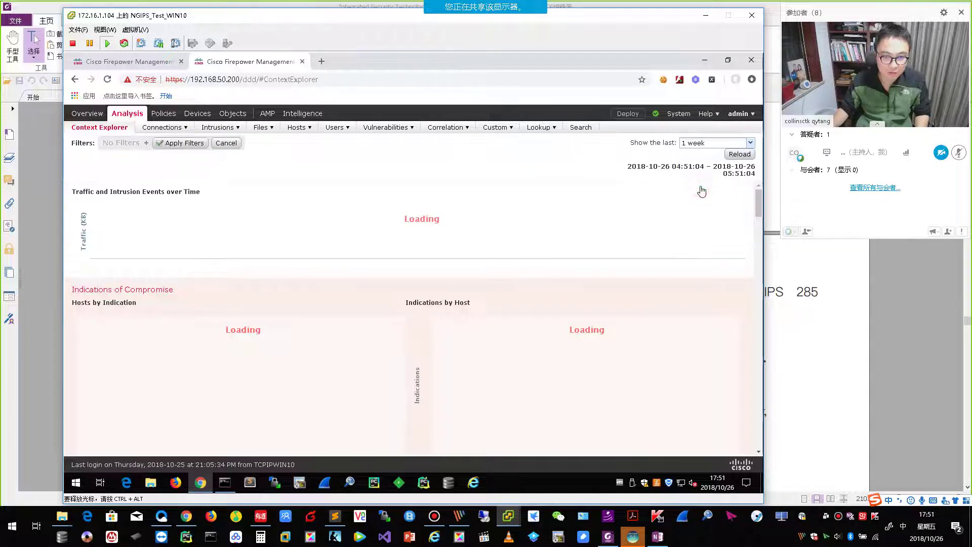
left_click(173, 144)
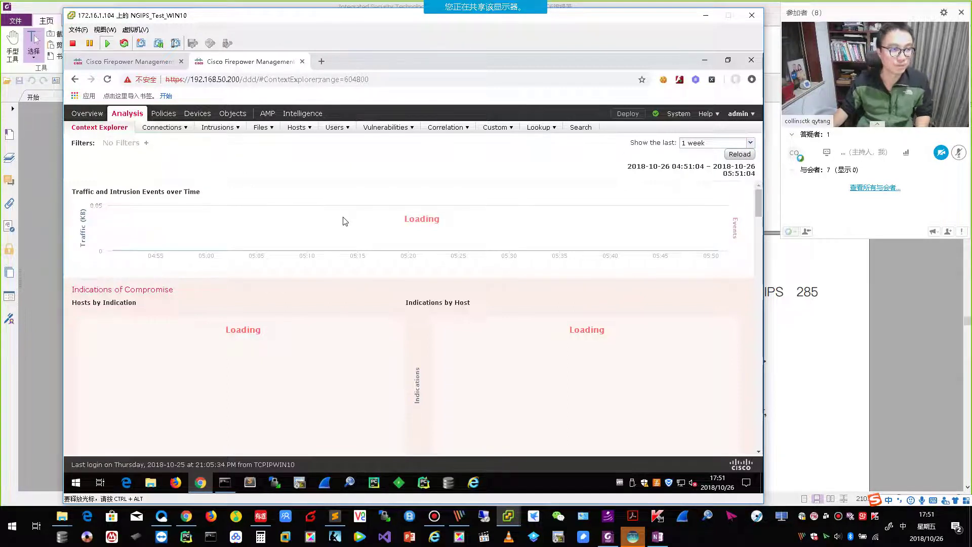
left_click(739, 155)
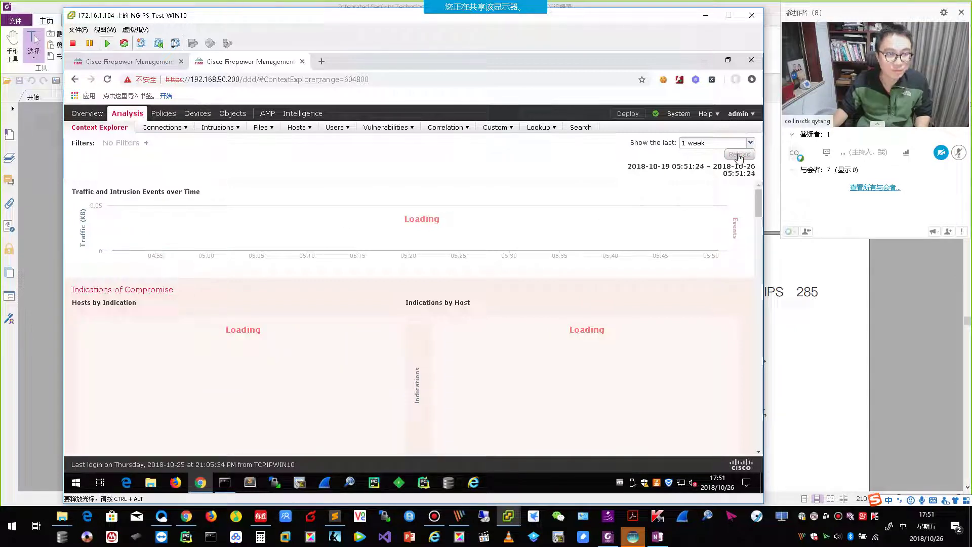
Step: Switch to the PDF book and read the Context Explorer description on page 285 through Figure 6-53
left_click(826, 348)
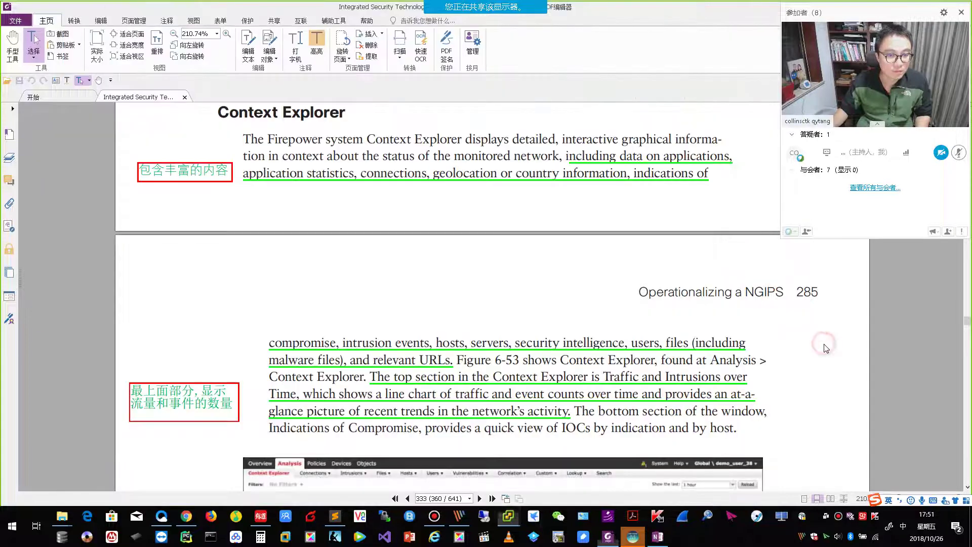
scroll(820, 352, "down", 8)
scroll(818, 353, "up", 5)
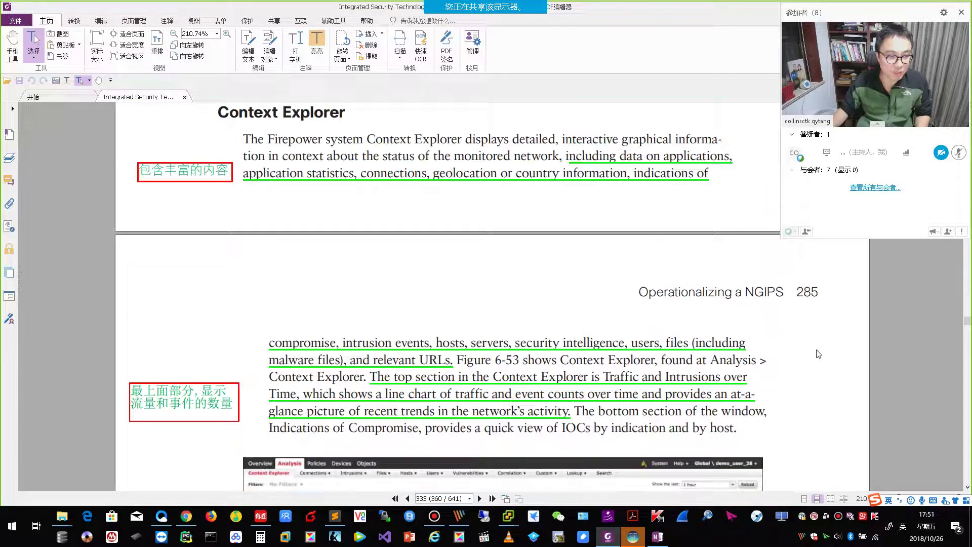
scroll(744, 323, "down", 1)
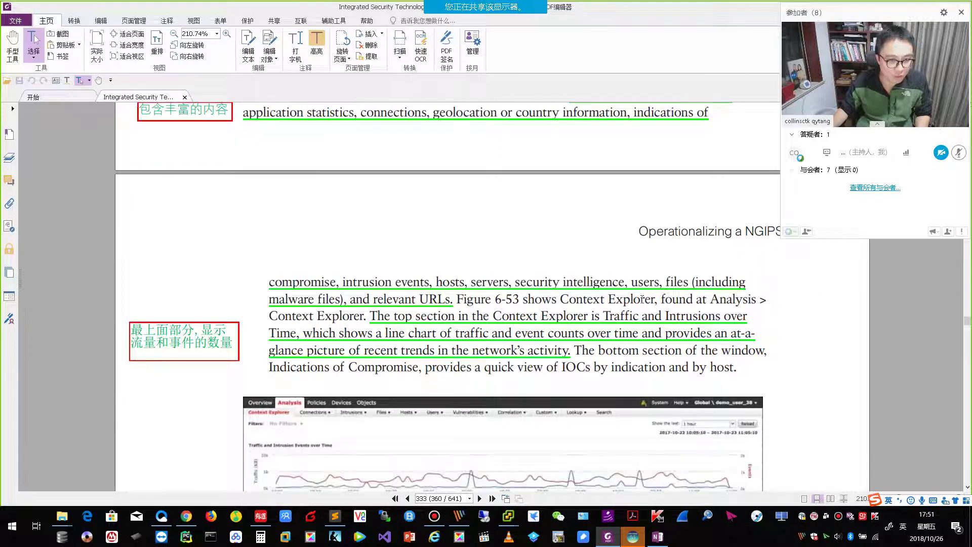
scroll(410, 282, "up", 1)
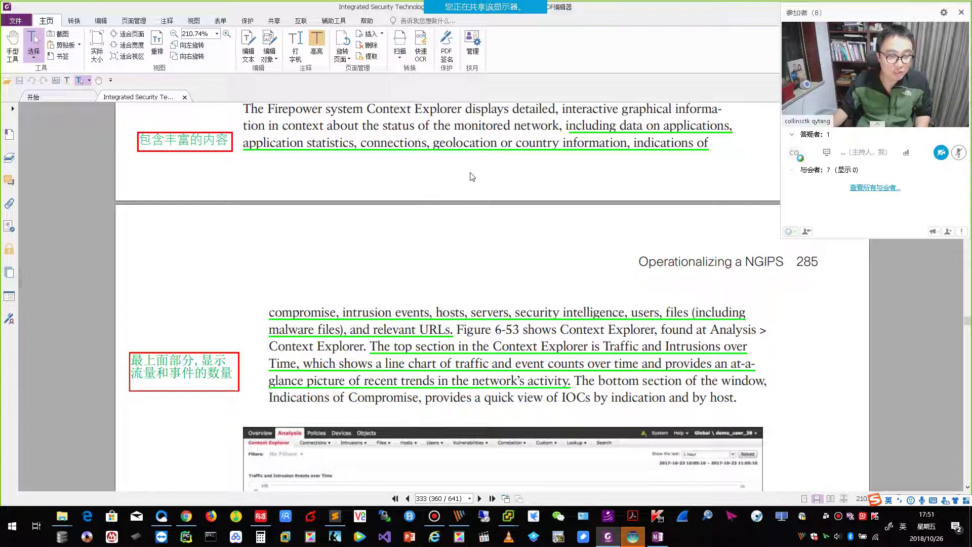
scroll(560, 336, "down", 1)
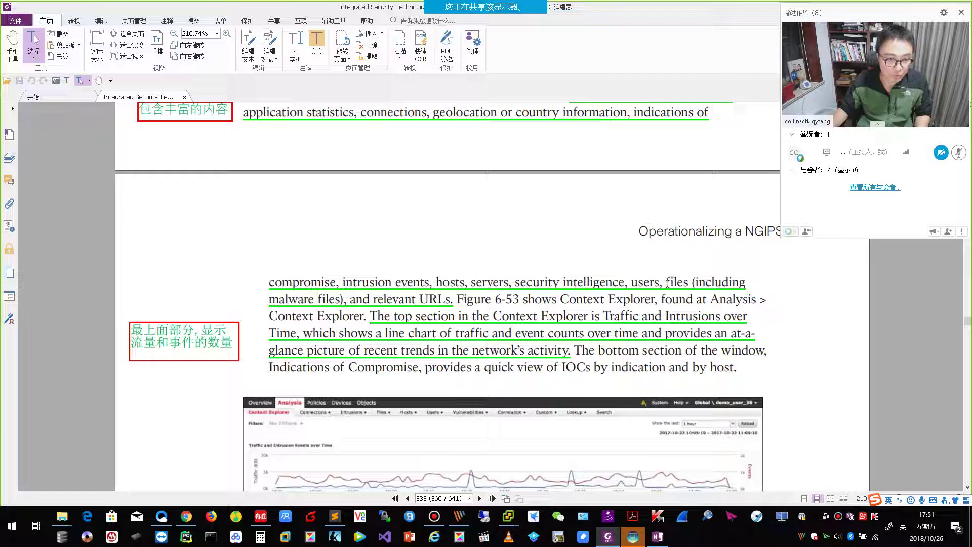
scroll(489, 360, "down", 4)
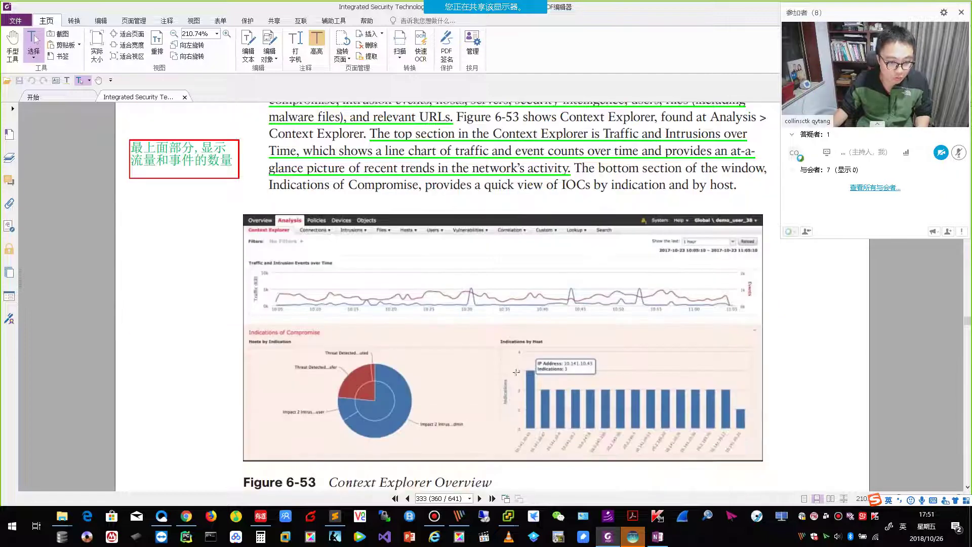
Step: Return to the Firepower virtual machine and examine Context Explorer's traffic timeline, Indications of Compromise and Network Information sections
mouse_move(510, 523)
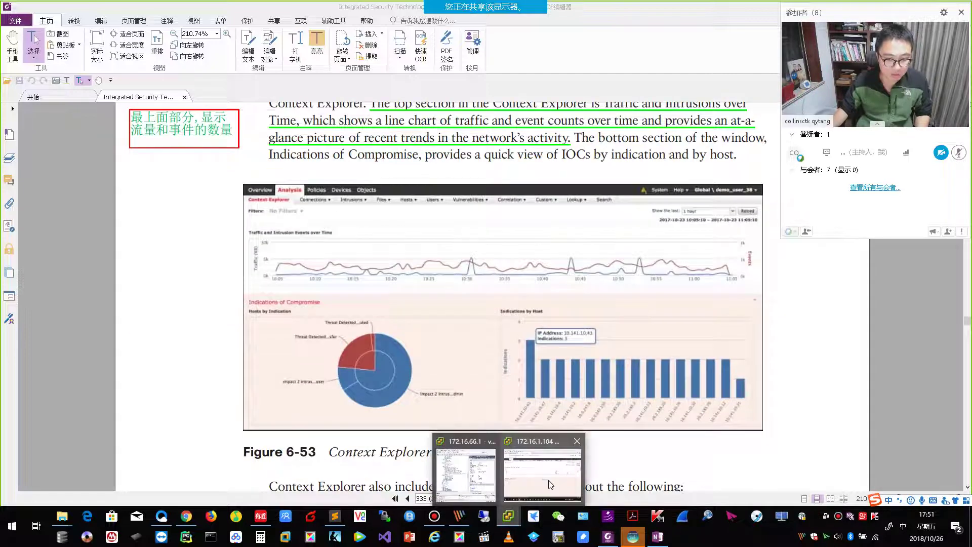
left_click(550, 483)
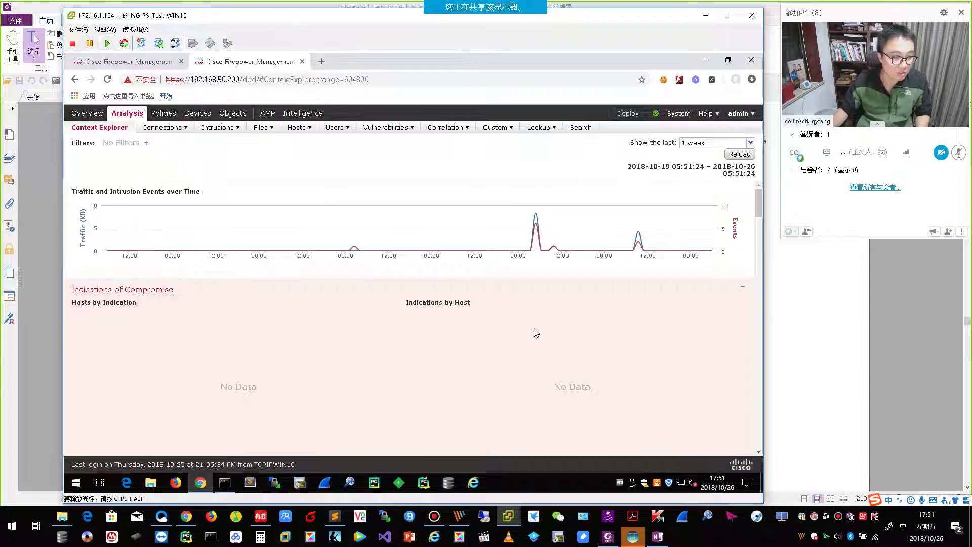
scroll(536, 333, "down", 5)
scroll(506, 313, "up", 3)
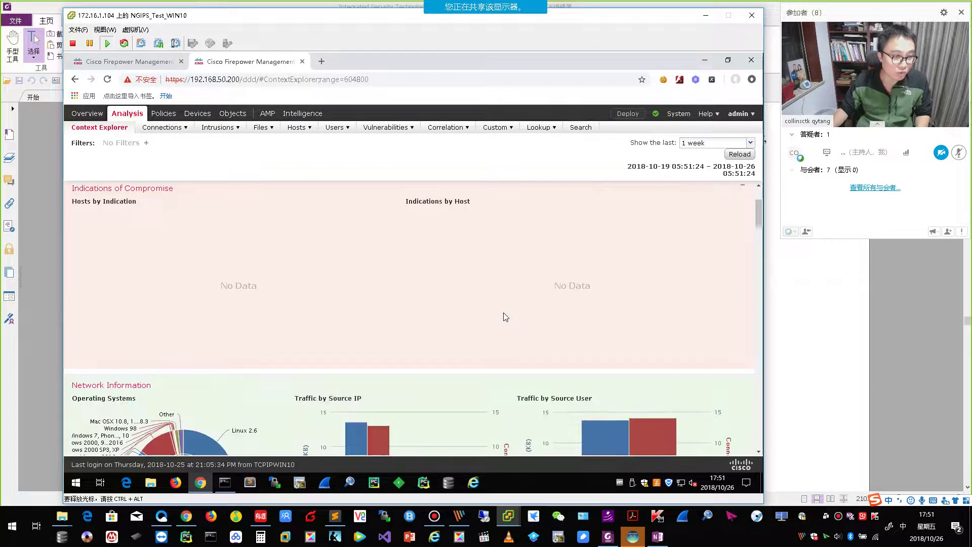
scroll(505, 317, "up", 2)
scroll(505, 317, "down", 5)
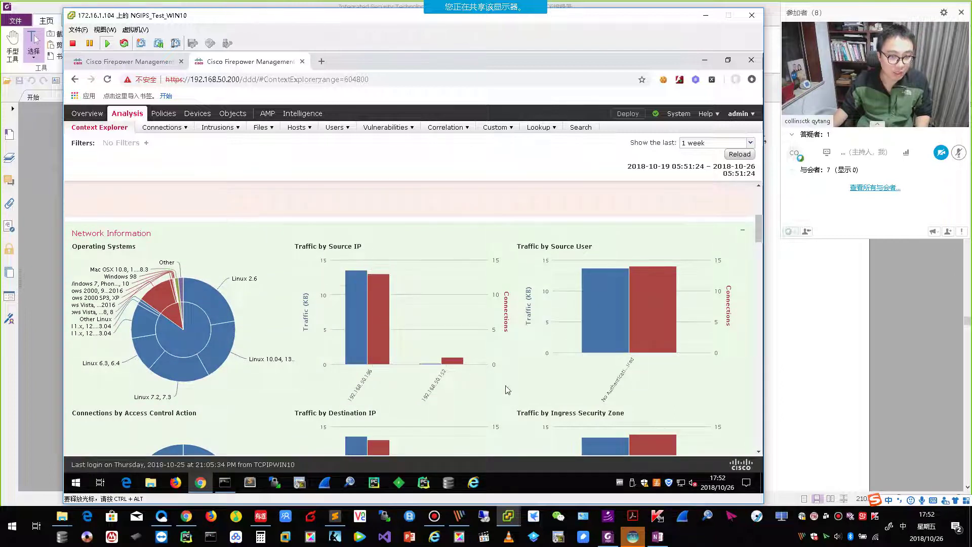
scroll(506, 390, "down", 3)
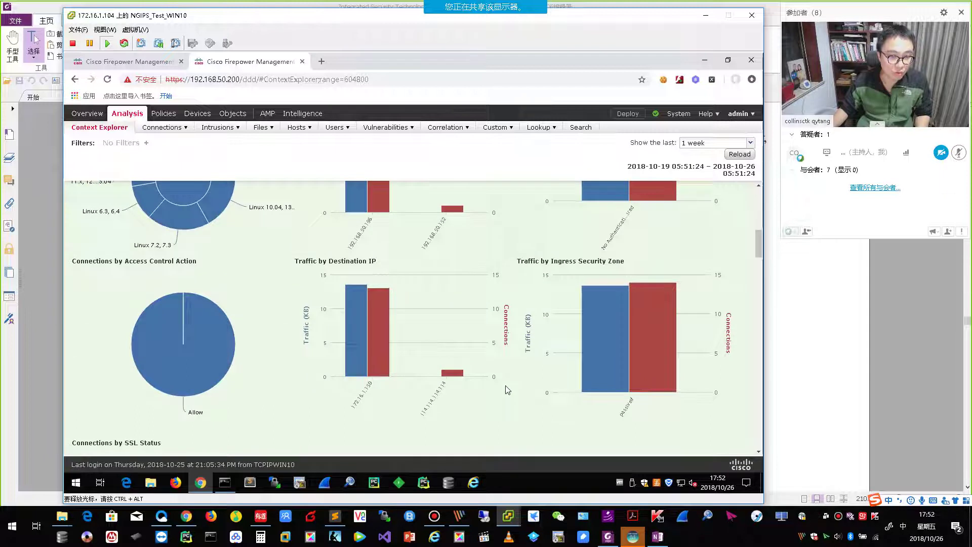
scroll(489, 393, "down", 4)
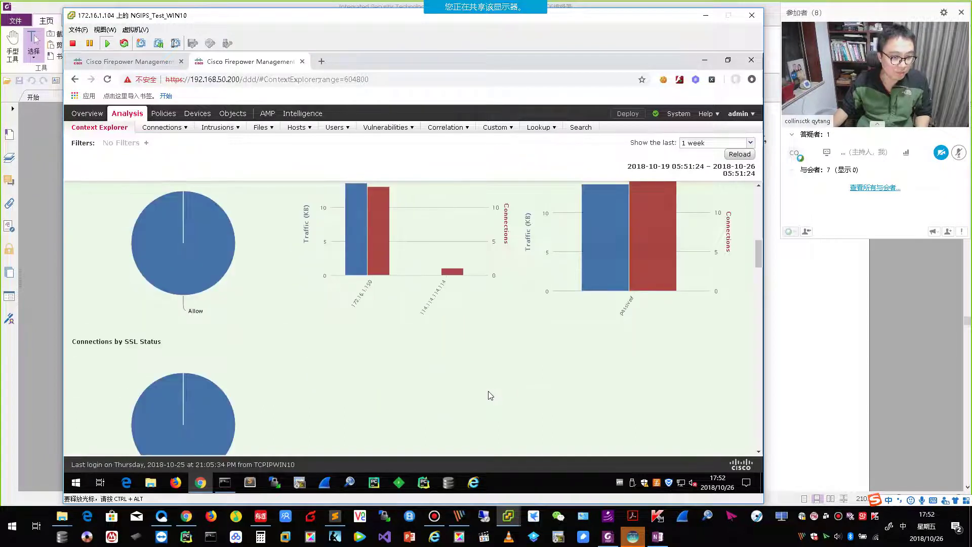
Step: Examine the Application Protocol Information charts by risk and application and the Application Details table
scroll(489, 395, "down", 3)
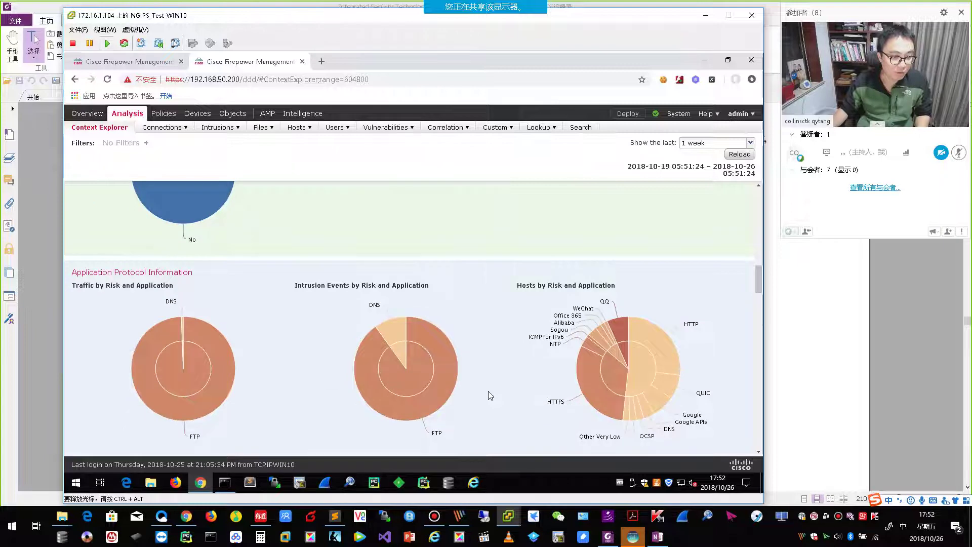
scroll(489, 395, "down", 3)
scroll(489, 395, "up", 3)
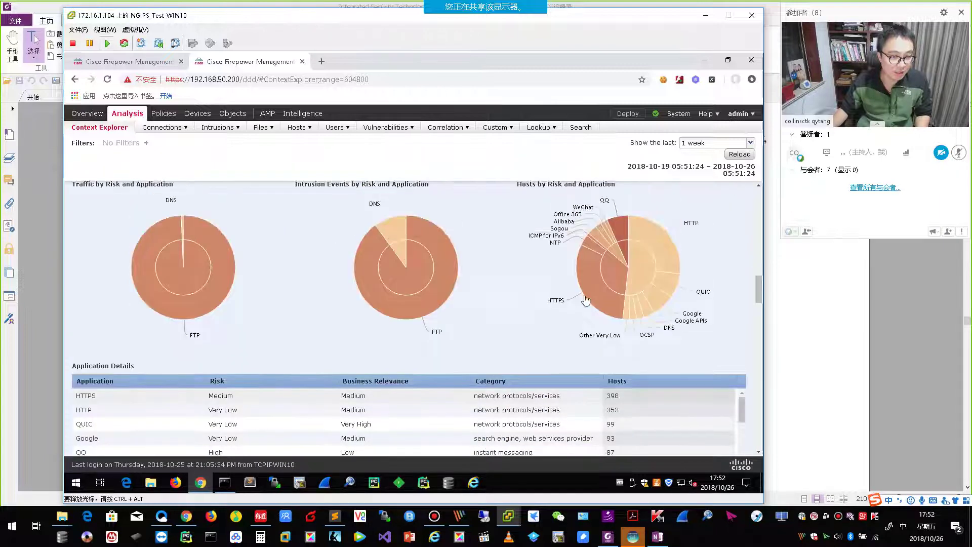
scroll(504, 367, "down", 2)
scroll(505, 367, "down", 3)
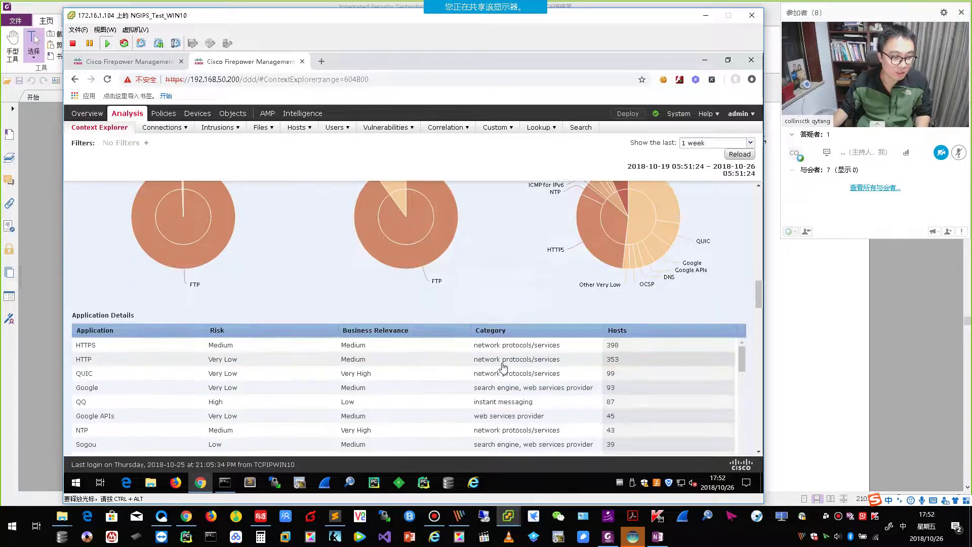
scroll(498, 357, "down", 1)
Step: Examine the Security Intelligence and Intrusion Information sections, including the top attackers, top targets and Intrusion Event Details table
scroll(483, 395, "down", 4)
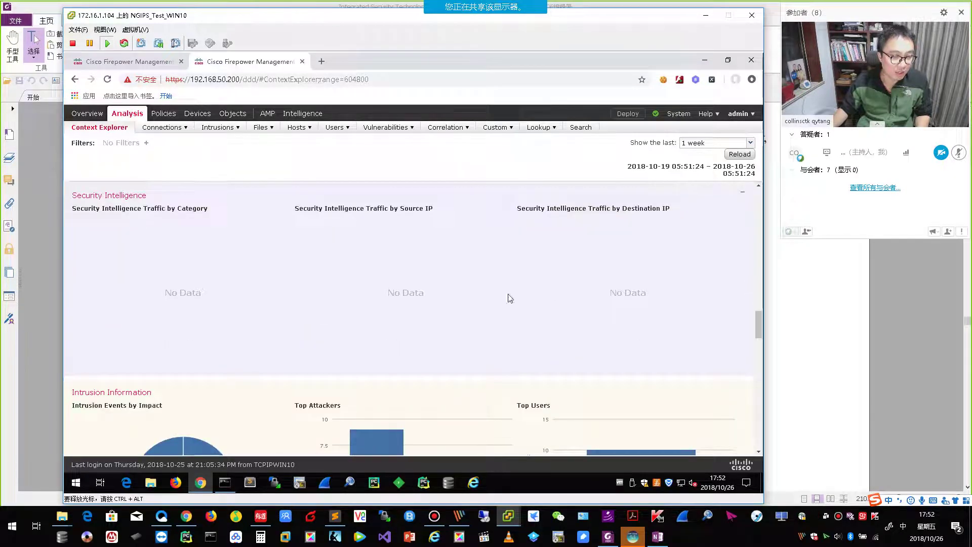
scroll(468, 340, "down", 5)
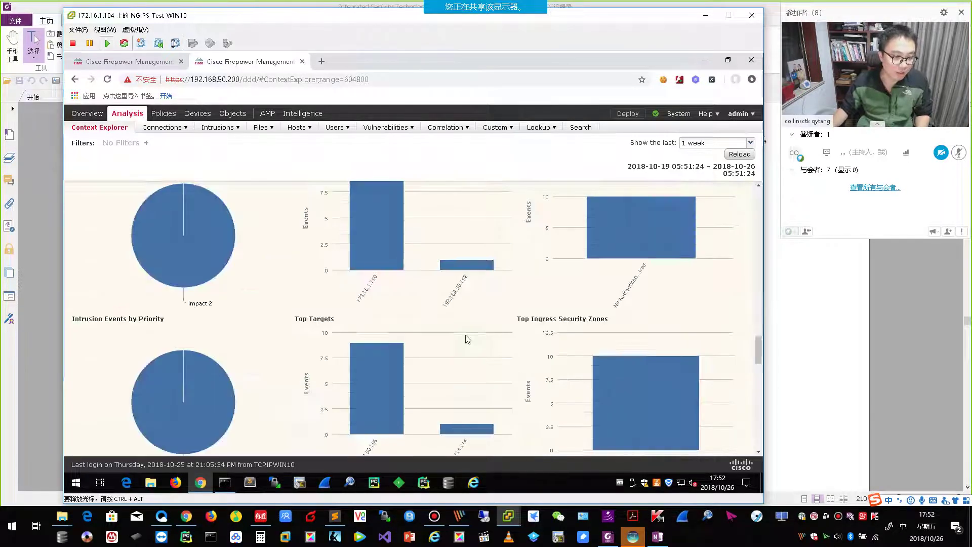
scroll(487, 338, "up", 2)
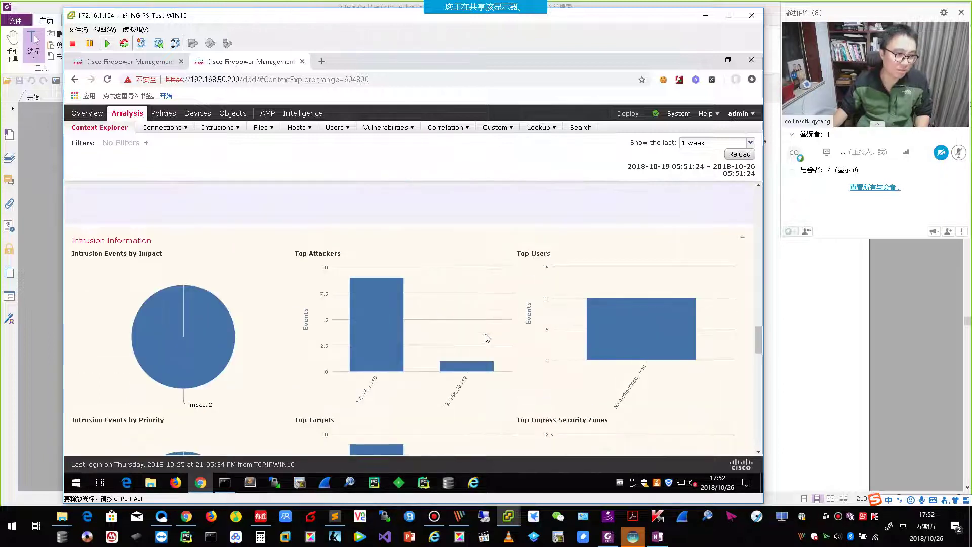
scroll(487, 338, "down", 4)
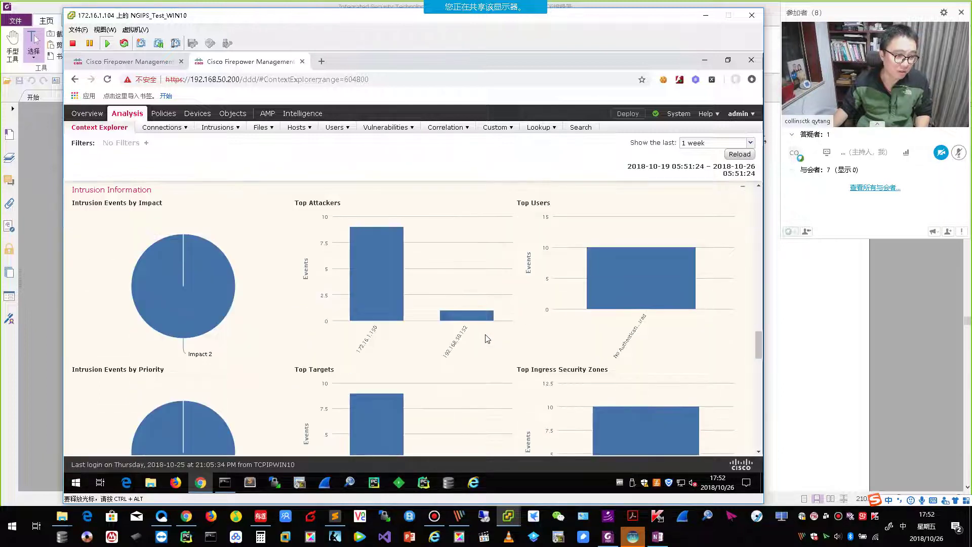
scroll(487, 339, "down", 4)
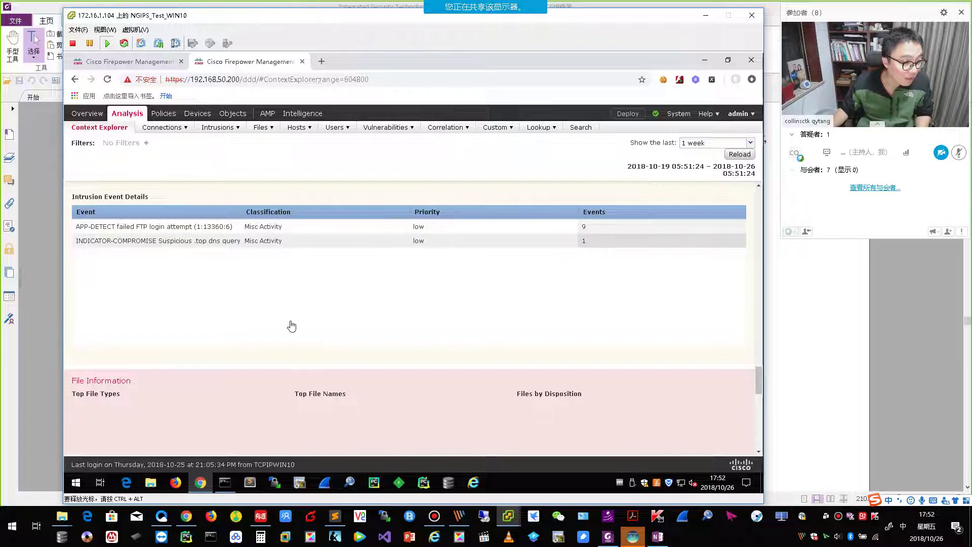
Step: Examine the File Information section of Context Explorer, and return to the Traffic and Intrusion Events over Time graph
scroll(292, 327, "down", 5)
scroll(291, 328, "up", 4)
scroll(290, 324, "up", 10)
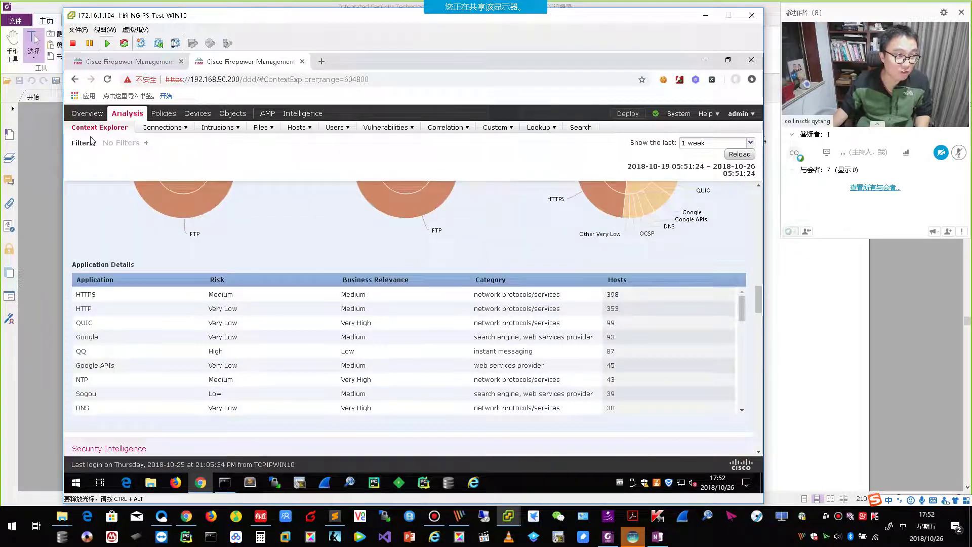
scroll(403, 185, "up", 12)
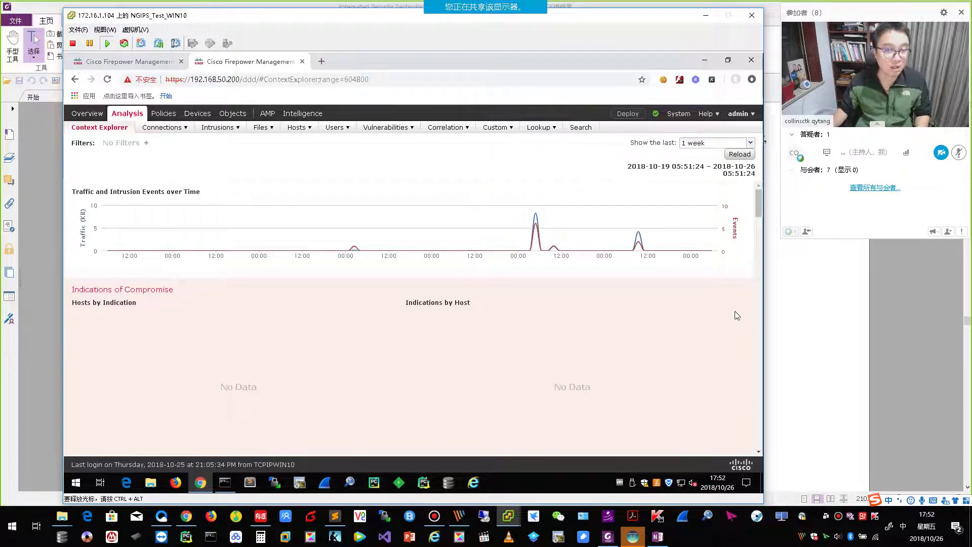
Step: Switch to the PDF book and read the Context Explorer section from Figure 6-53 to the custom filter description on page 288
left_click(811, 350)
scroll(812, 351, "down", 5)
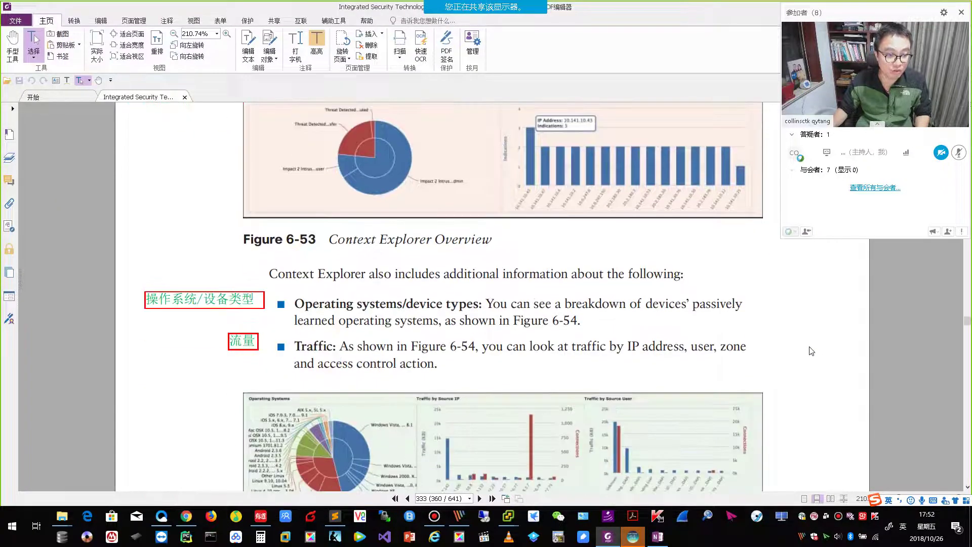
scroll(811, 351, "down", 3)
scroll(513, 260, "down", 2)
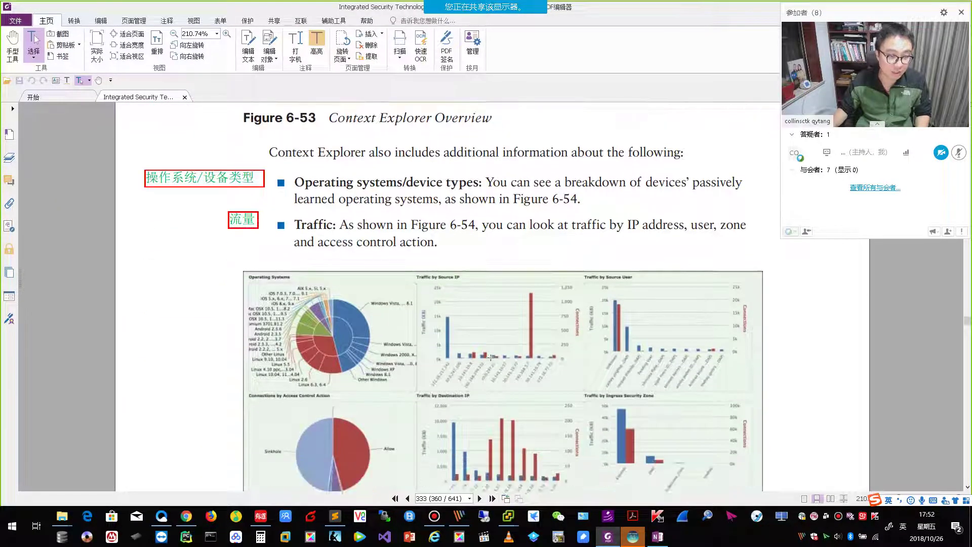
scroll(374, 317, "down", 10)
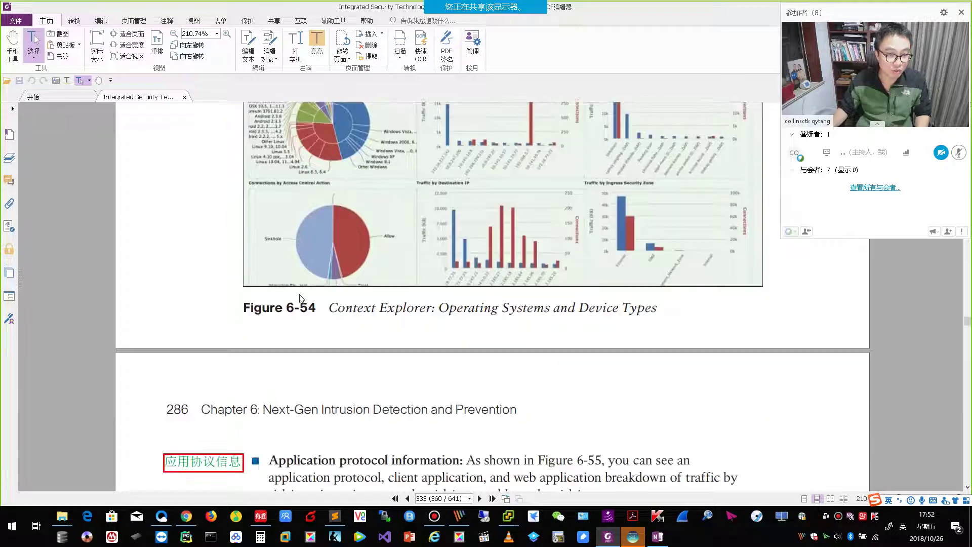
scroll(375, 313, "down", 15)
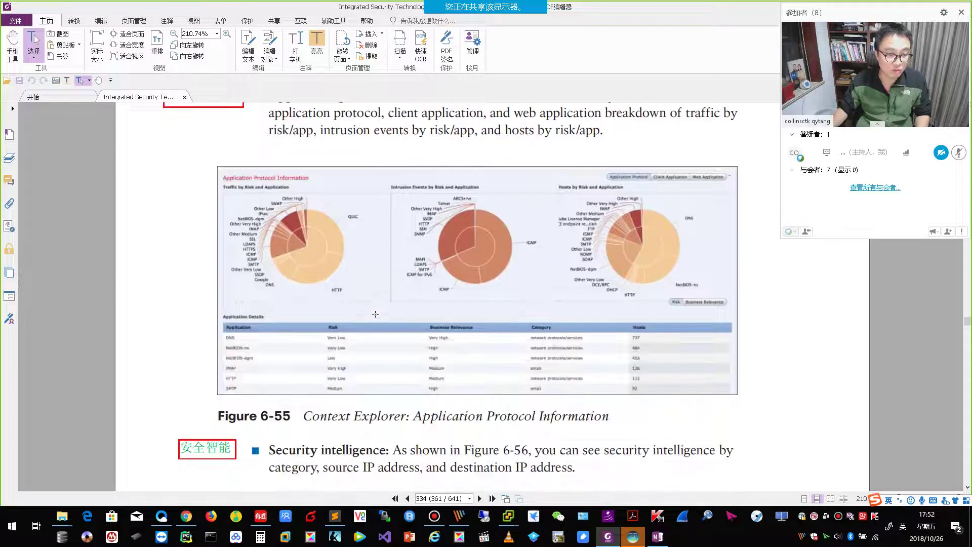
scroll(478, 324, "down", 15)
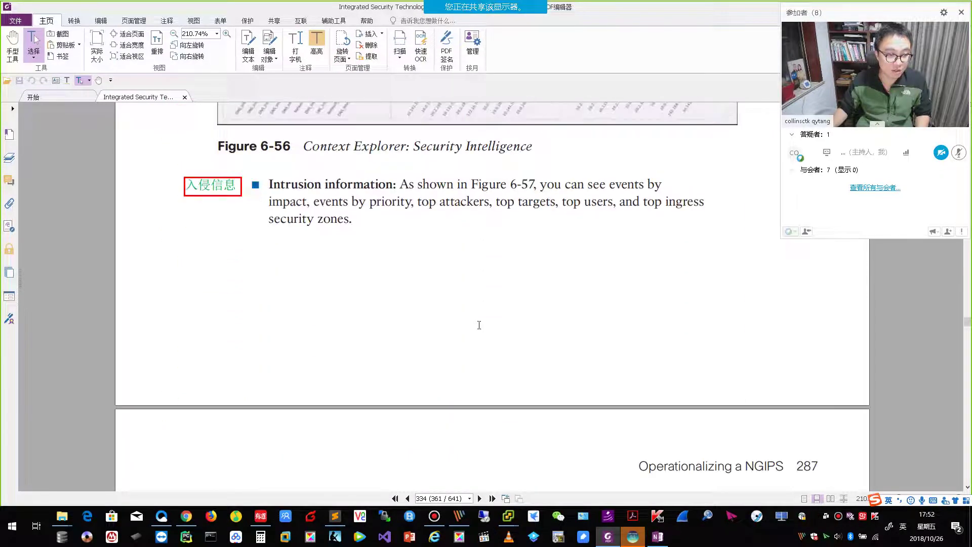
scroll(478, 325, "down", 15)
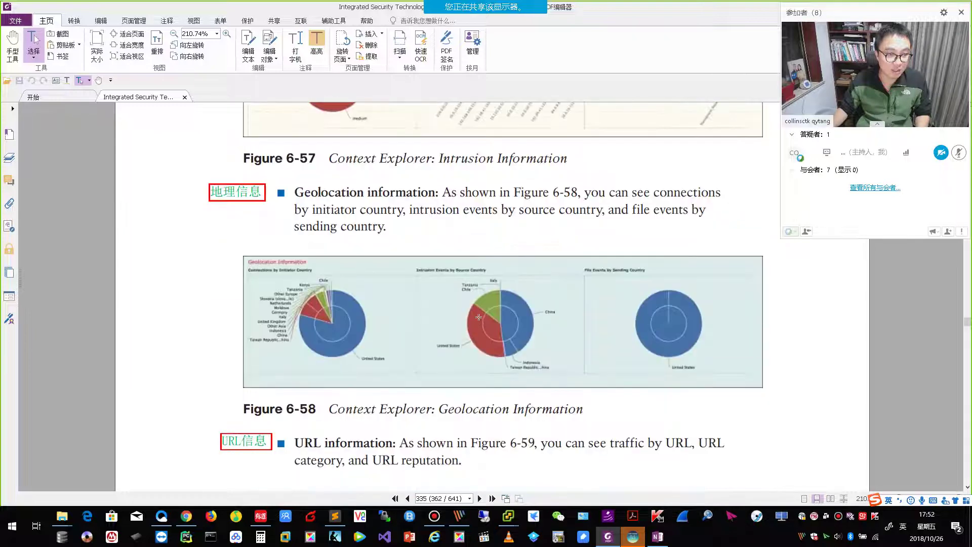
scroll(478, 324, "down", 5)
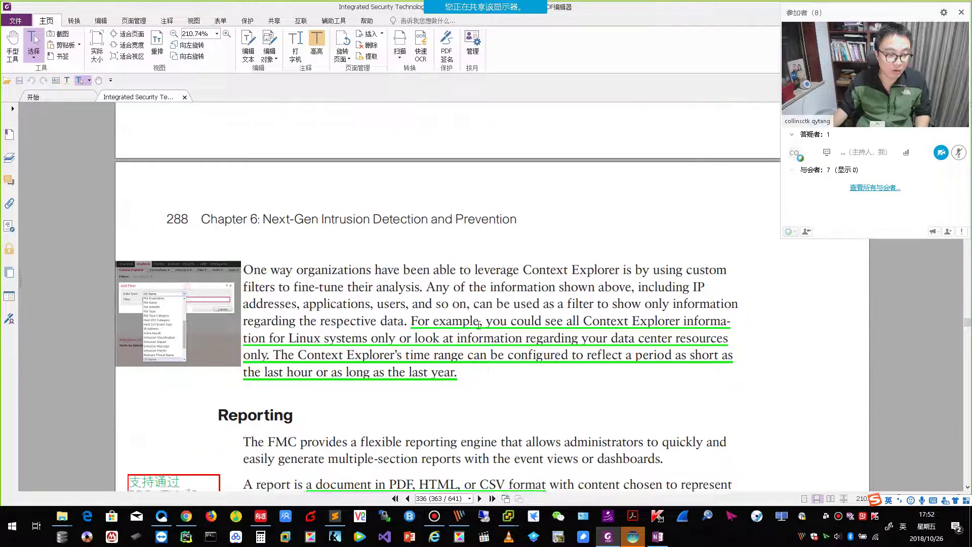
Step: Return to the Firepower virtual machine and apply a Context Explorer filter with data type OS Name and value Linux
key("alt+Tab")
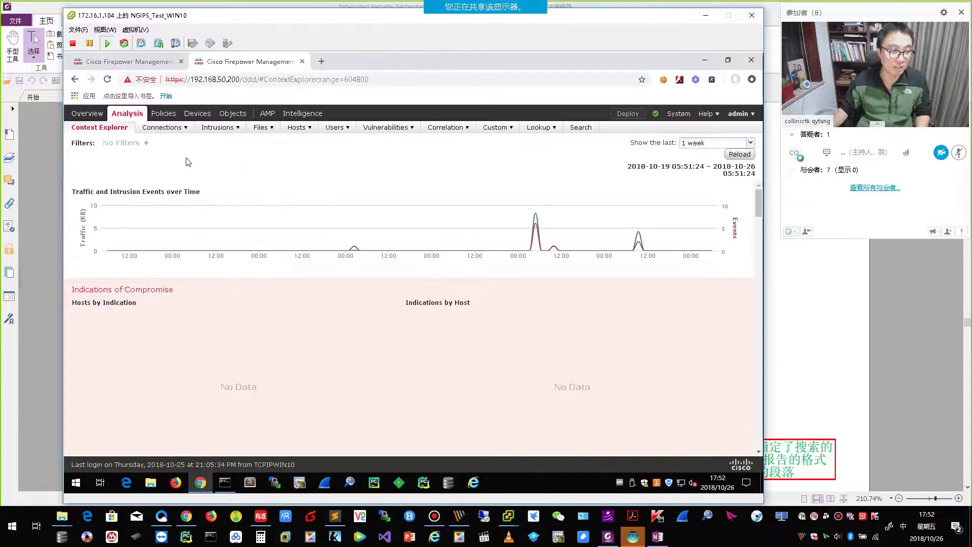
left_click(146, 143)
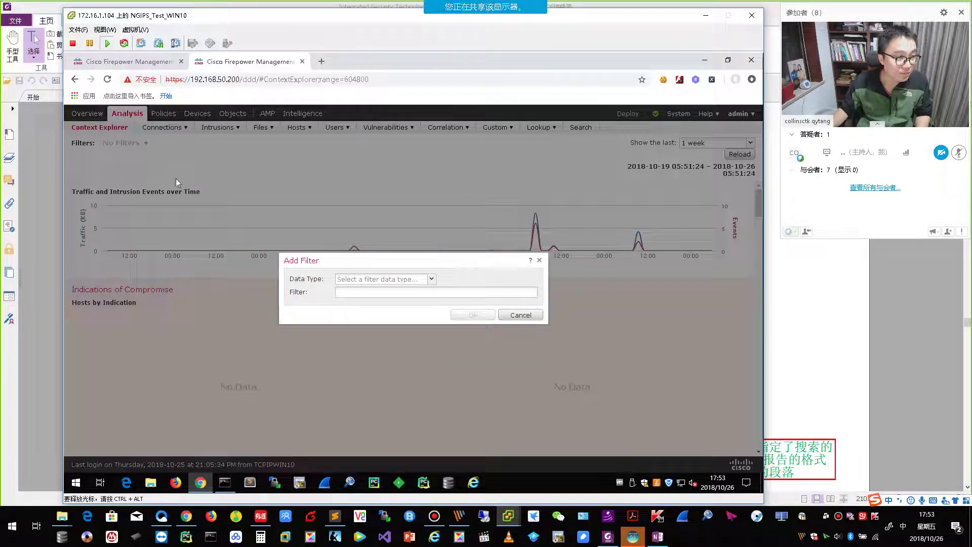
left_click(432, 280)
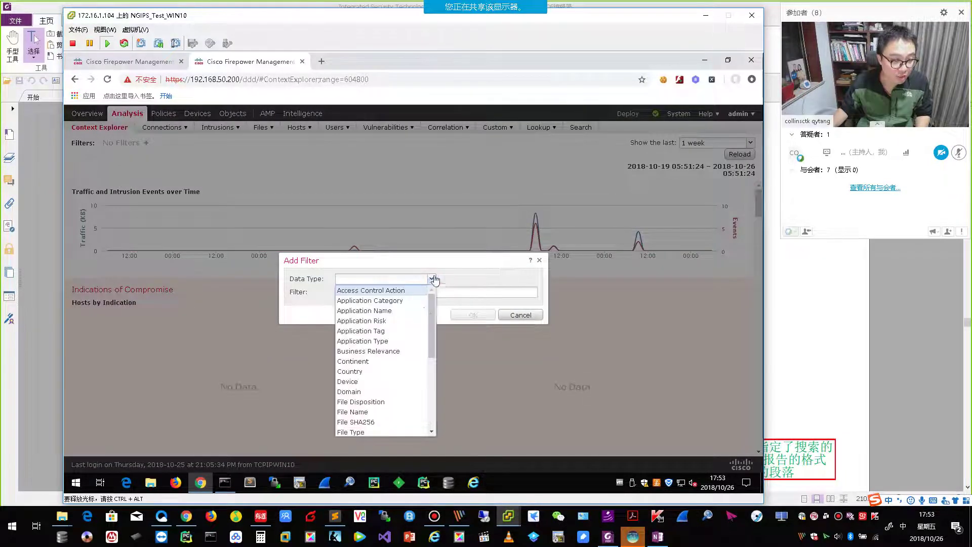
scroll(395, 383, "down", 1)
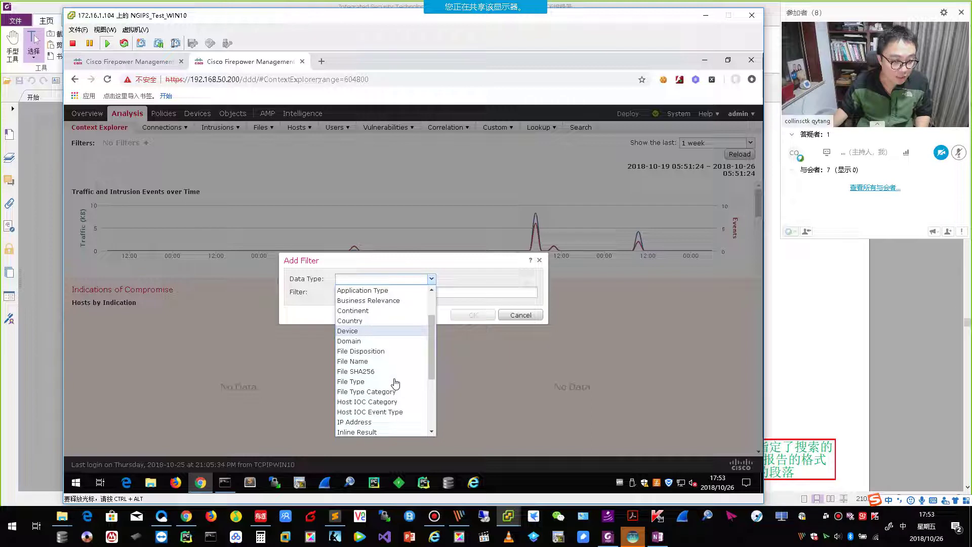
scroll(394, 383, "down", 3)
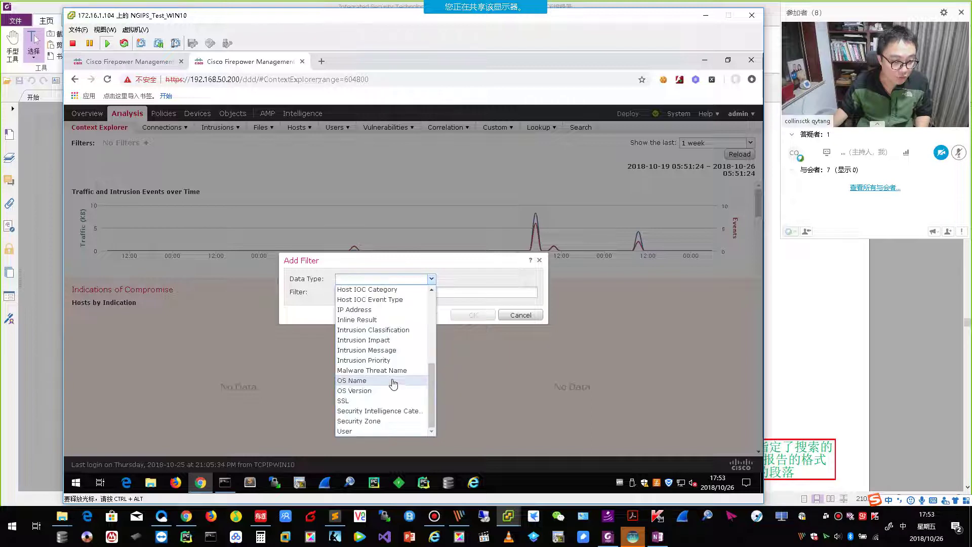
left_click(359, 381)
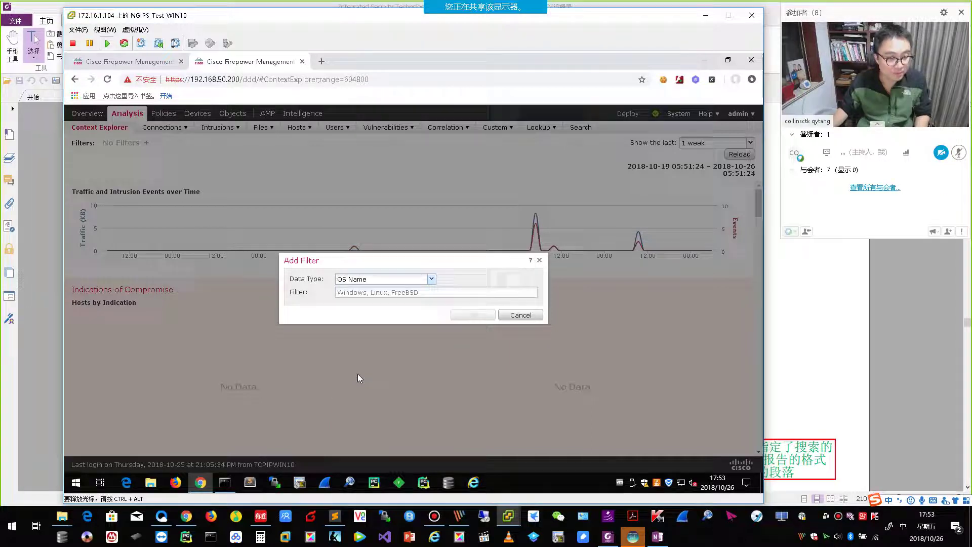
left_click(432, 292)
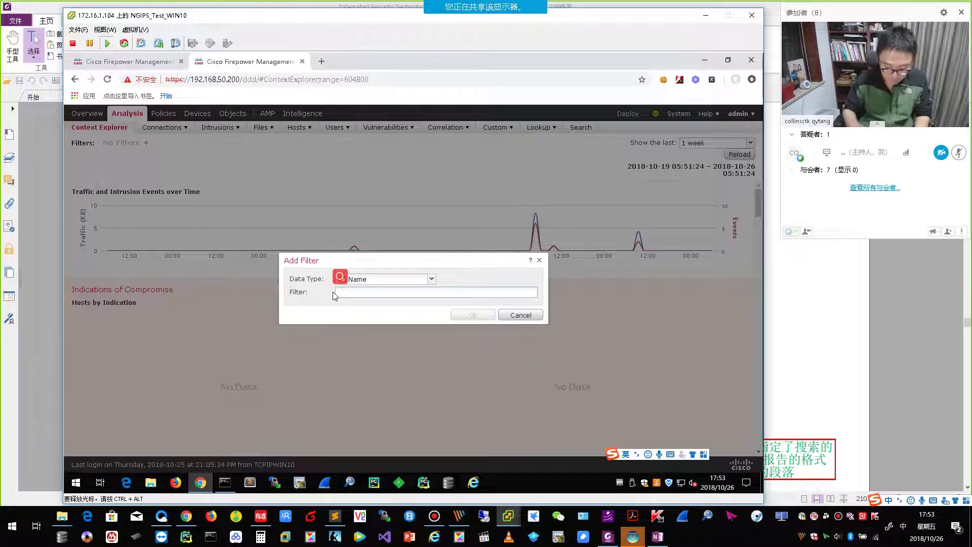
type("Linux")
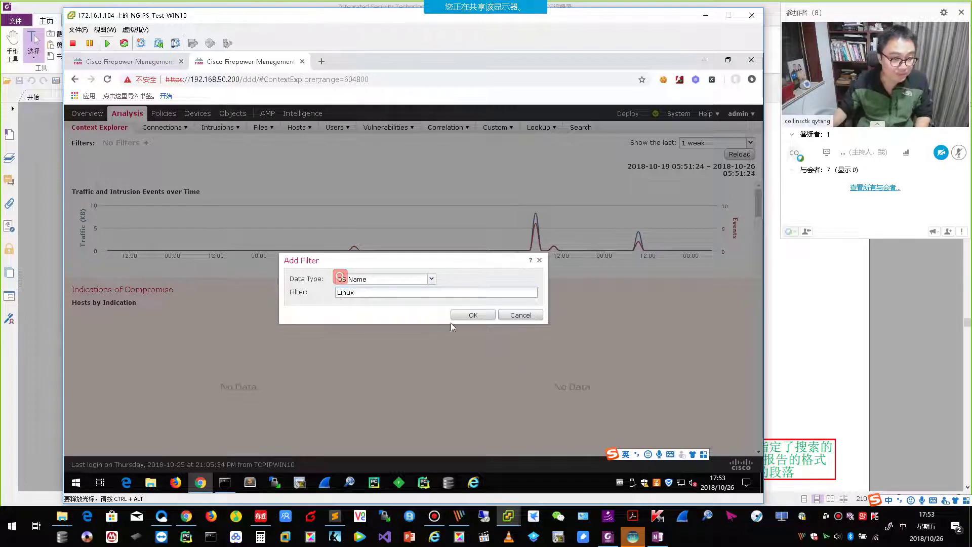
left_click(474, 315)
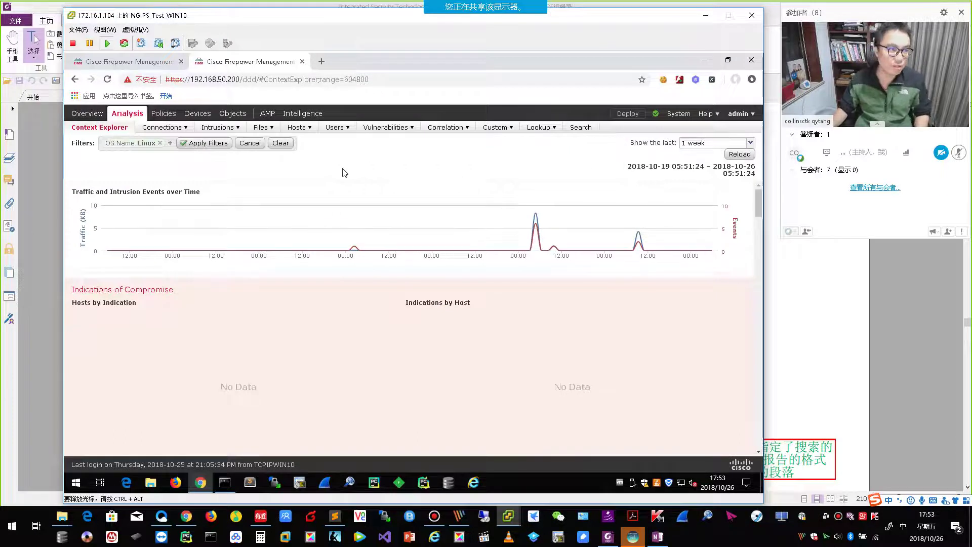
left_click(207, 146)
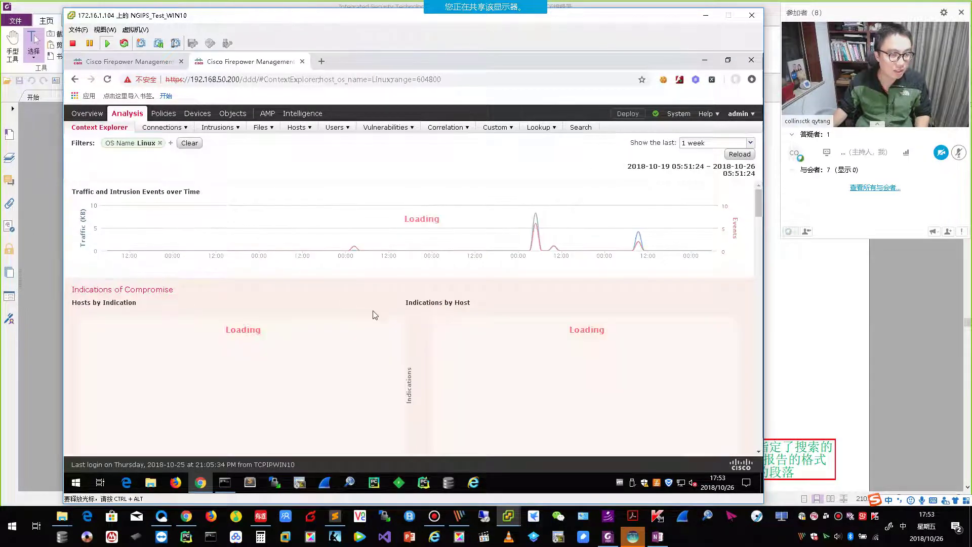
Step: Examine the Linux-filtered Network Information and Application Protocol Information charts in Context Explorer
scroll(375, 315, "down", 2)
scroll(374, 315, "down", 4)
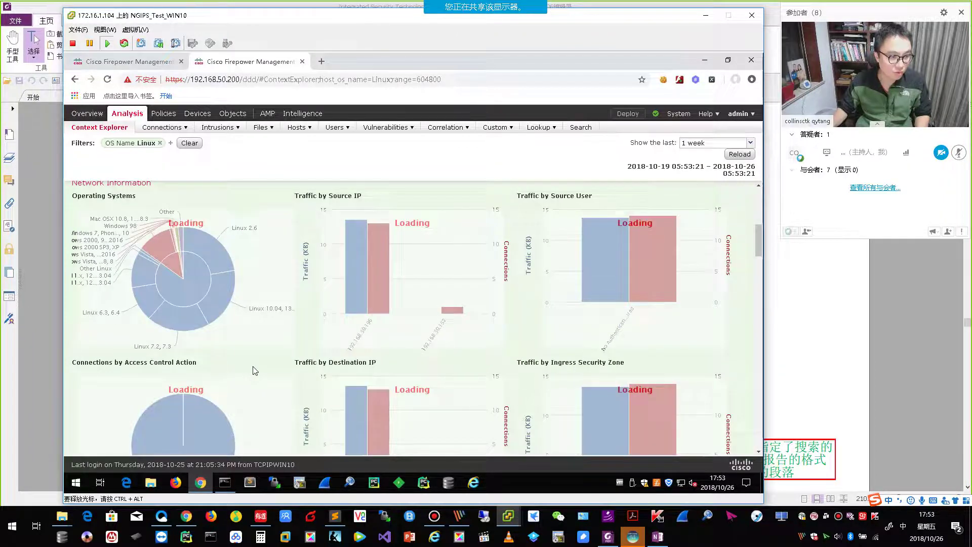
scroll(254, 370, "down", 7)
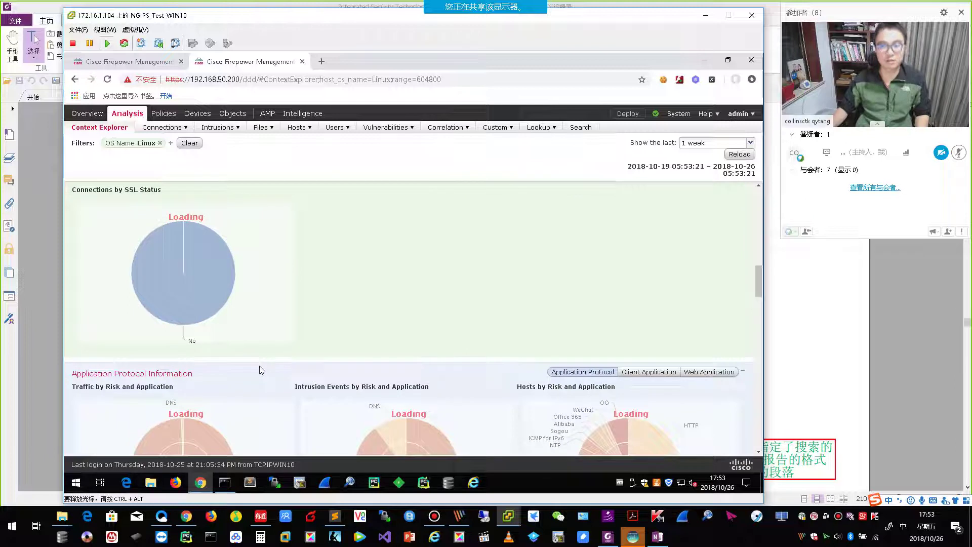
scroll(260, 370, "down", 2)
scroll(263, 369, "down", 2)
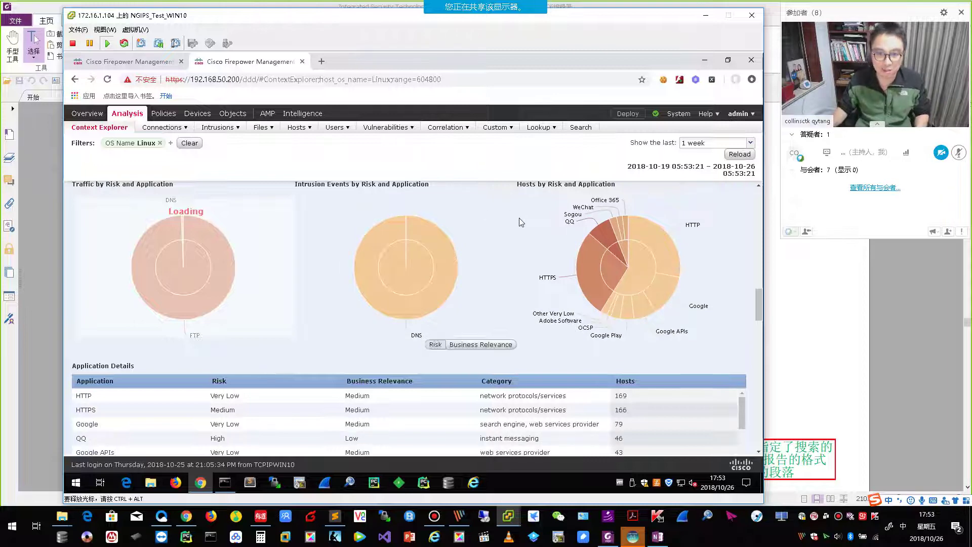
Step: Switch to the PDF book and read the introduction of the Reporting section on page 288
left_click(875, 343)
scroll(572, 381, "down", 2)
scroll(573, 381, "down", 2)
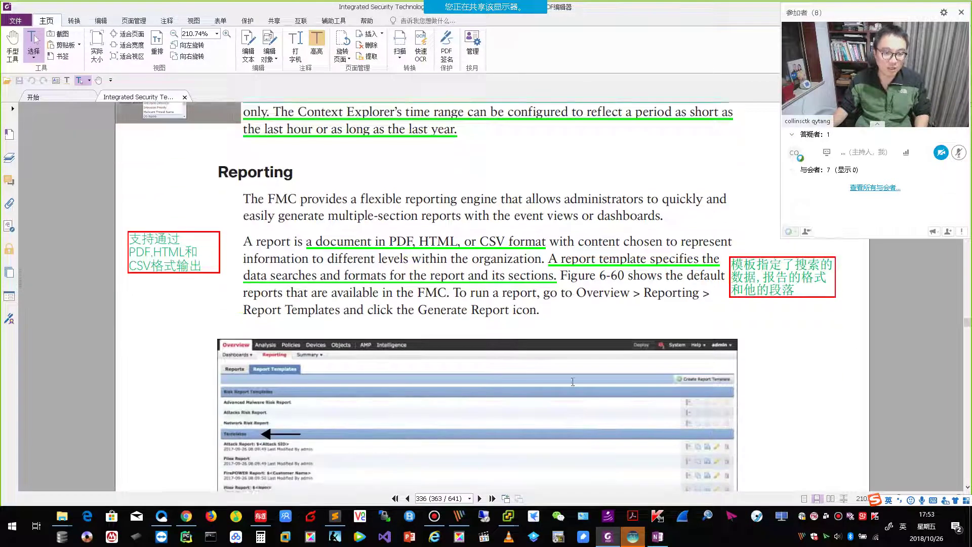
scroll(573, 381, "up", 1)
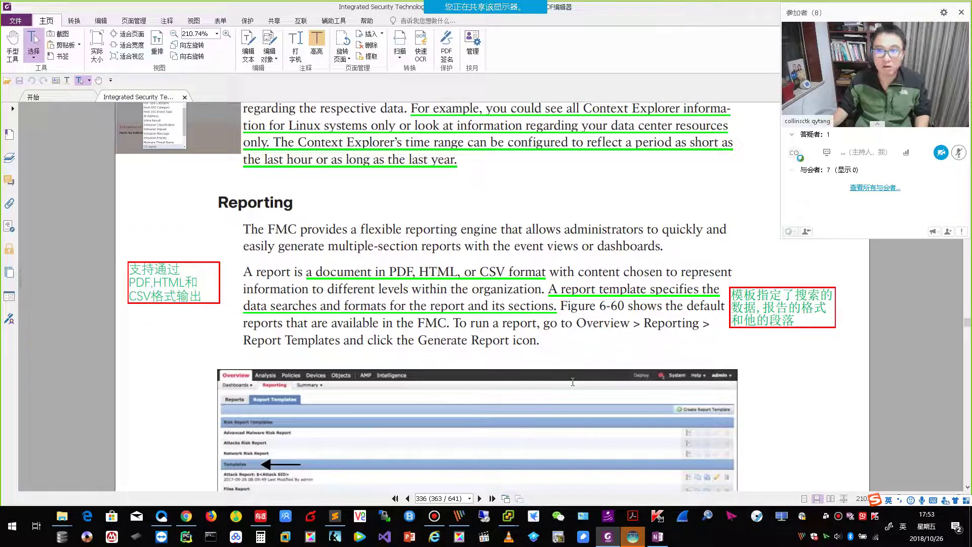
key("alt+Tab")
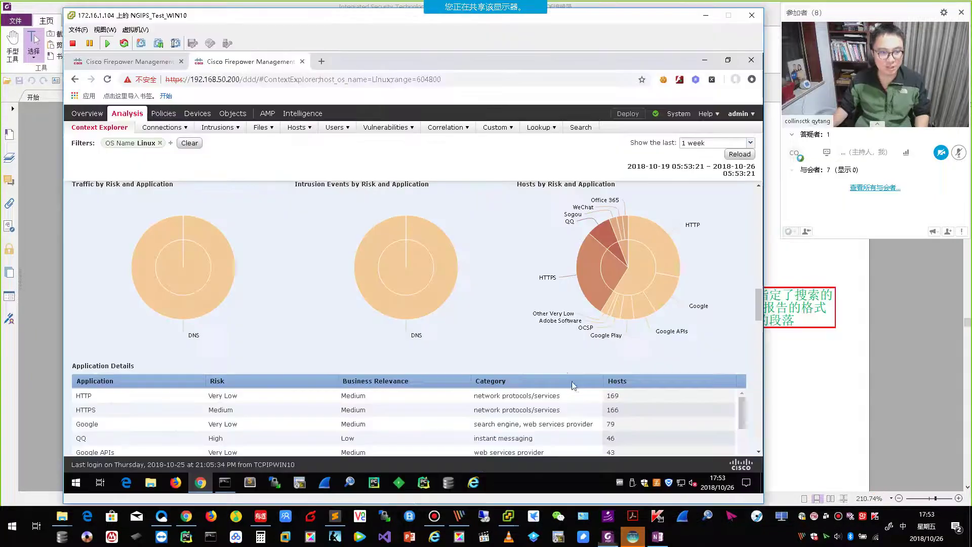
left_click(847, 323)
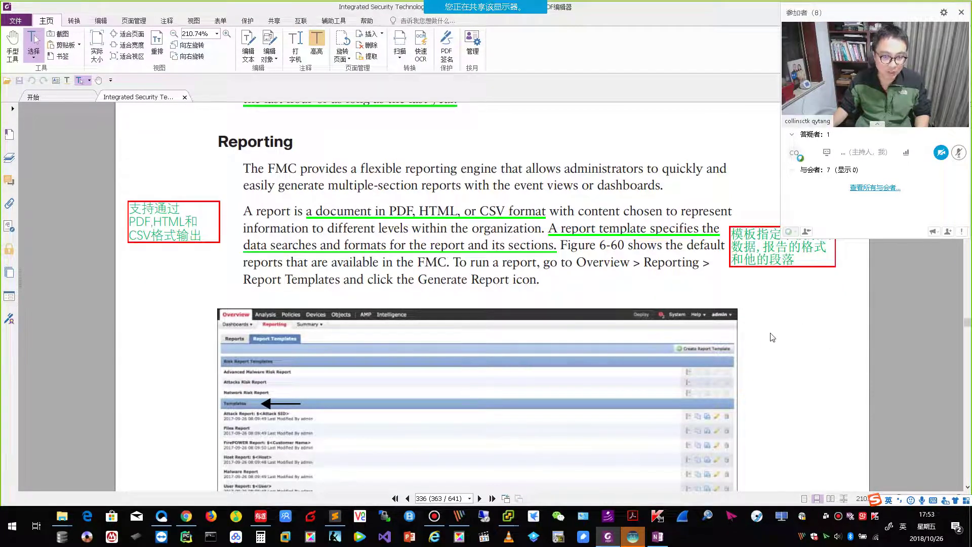
Step: Check the book's path to the report templates and open the Reporting page in the Firepower virtual machine
key("alt+Tab")
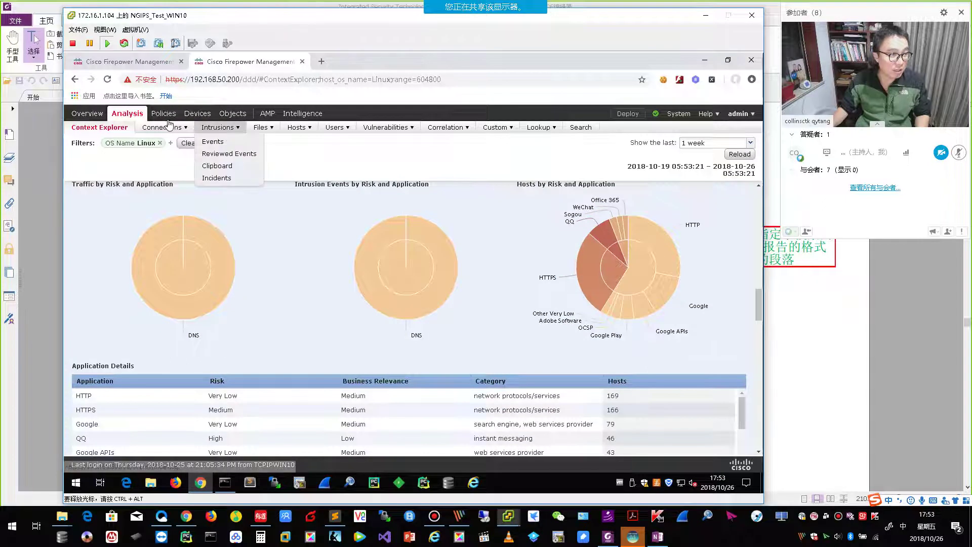
mouse_move(87, 116)
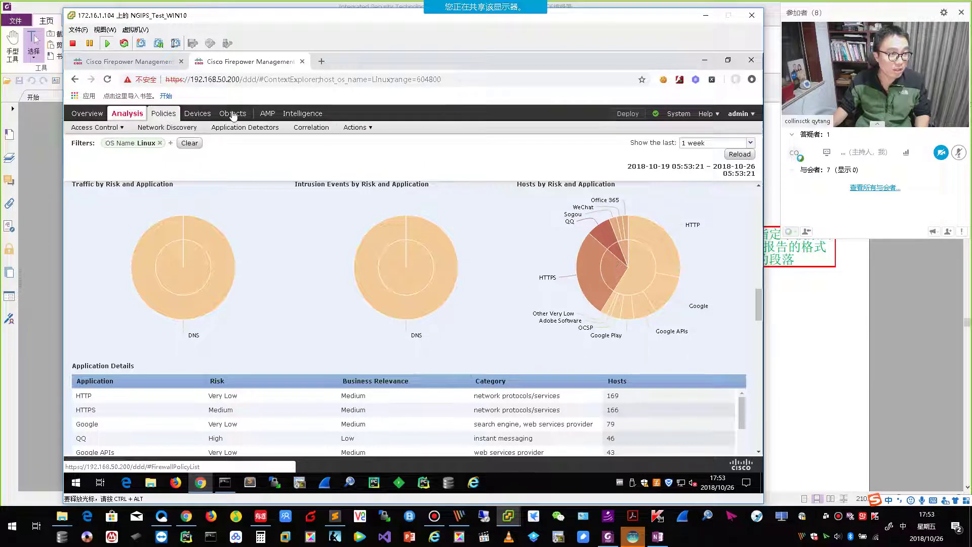
mouse_move(233, 119)
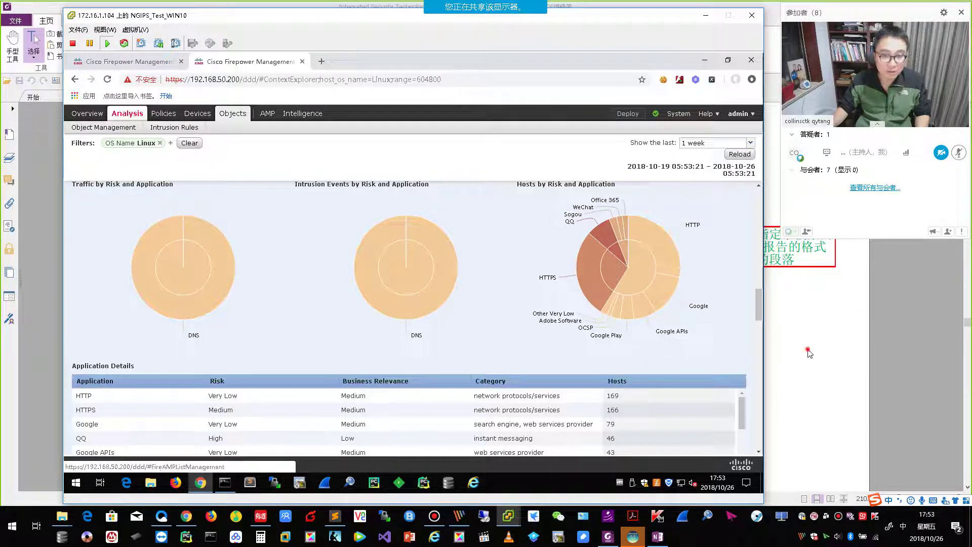
key("alt+Tab")
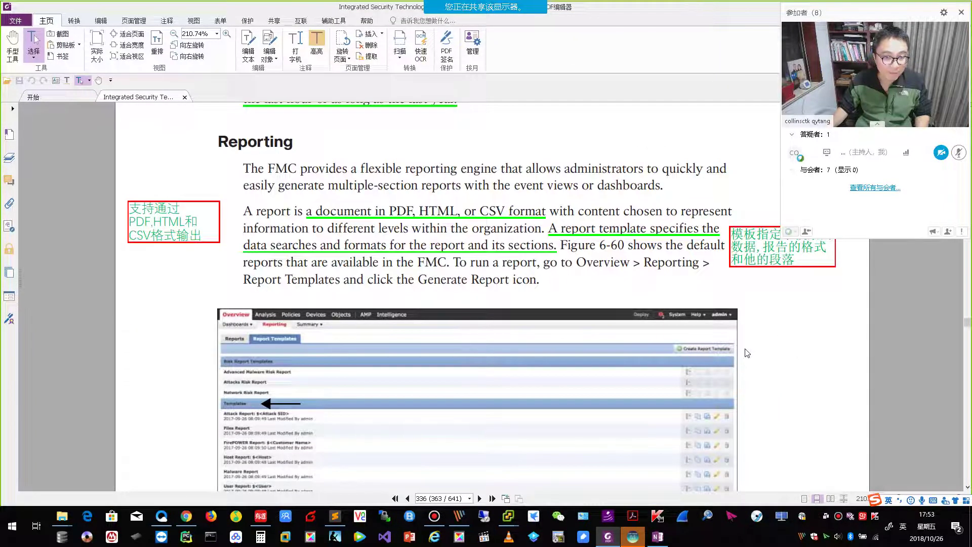
scroll(747, 353, "down", 2)
key("alt+Tab")
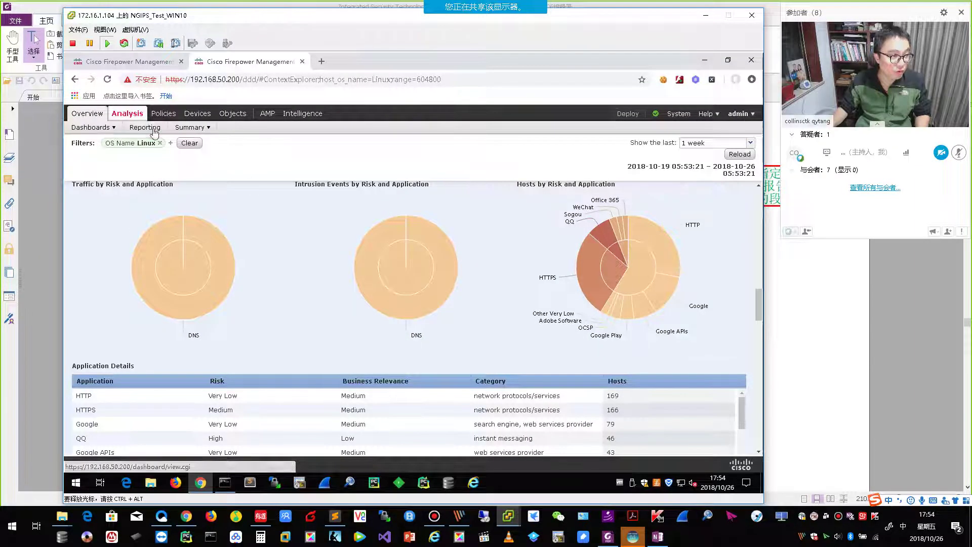
left_click(146, 128)
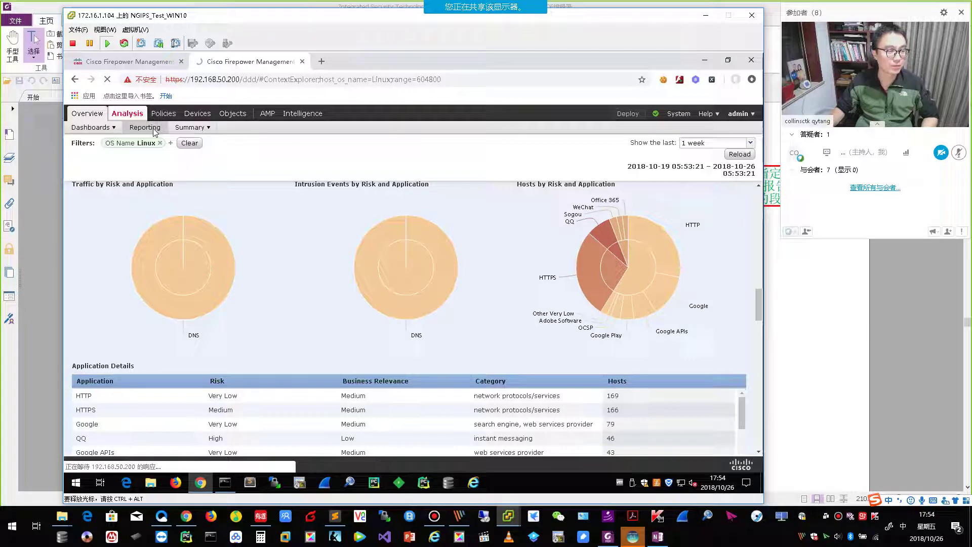
Step: Switch back to the PDF book and read about the report templates in Figure 6-60 and the Host Report in Figure 6-61
key("alt+Tab")
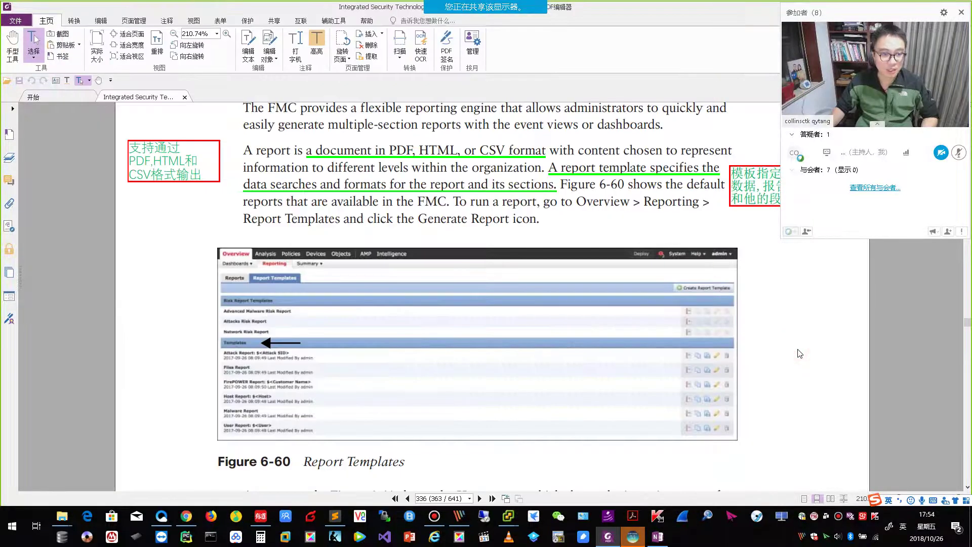
scroll(798, 354, "down", 5)
scroll(800, 355, "up", 3)
scroll(798, 359, "up", 3)
scroll(798, 364, "down", 3)
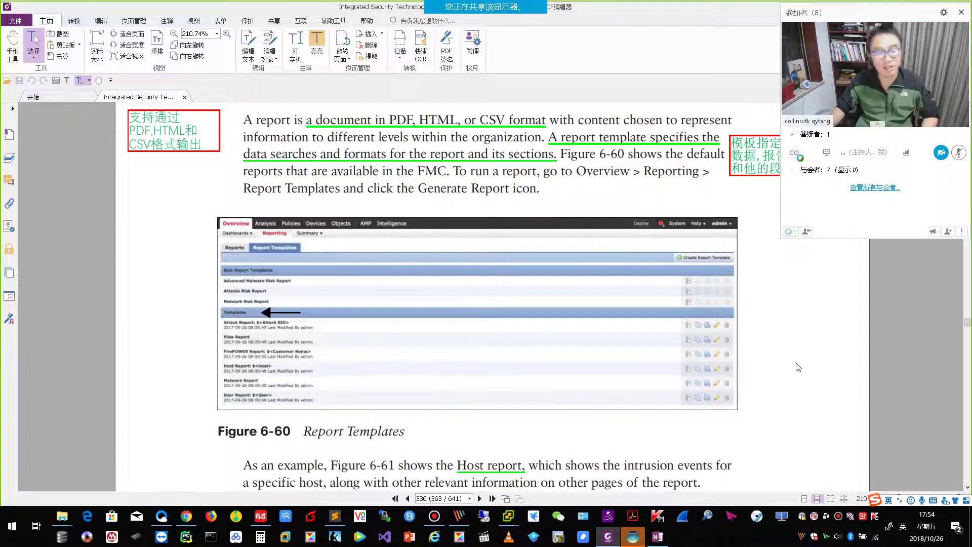
scroll(798, 367, "up", 3)
scroll(798, 370, "down", 10)
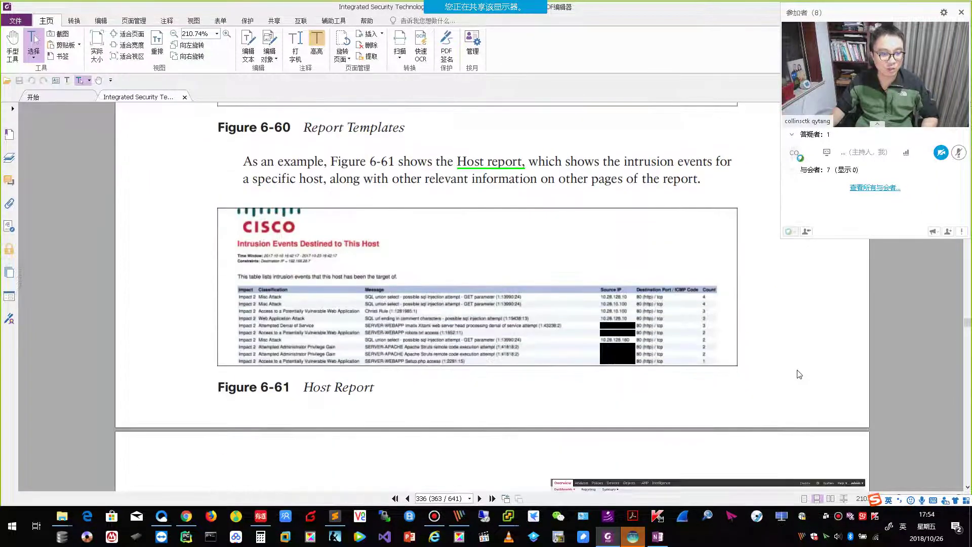
Step: Switch to the Firepower virtual machine and open the Host Report template for editing from the report templates
key("alt+Tab")
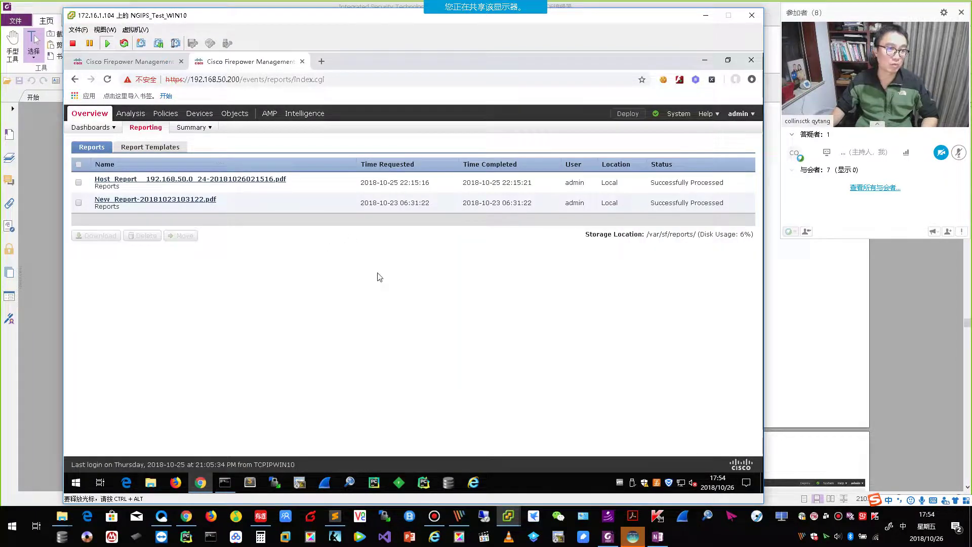
left_click(154, 151)
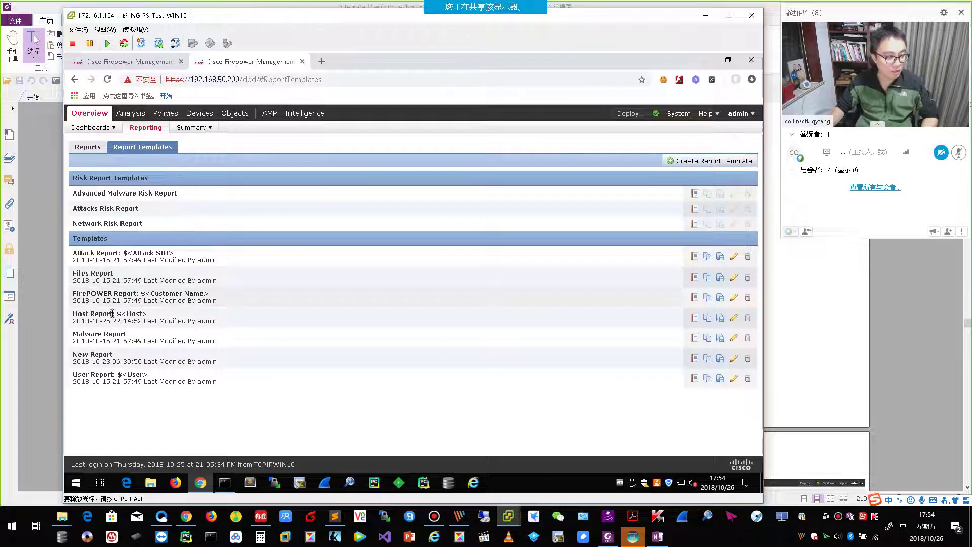
left_click(734, 319)
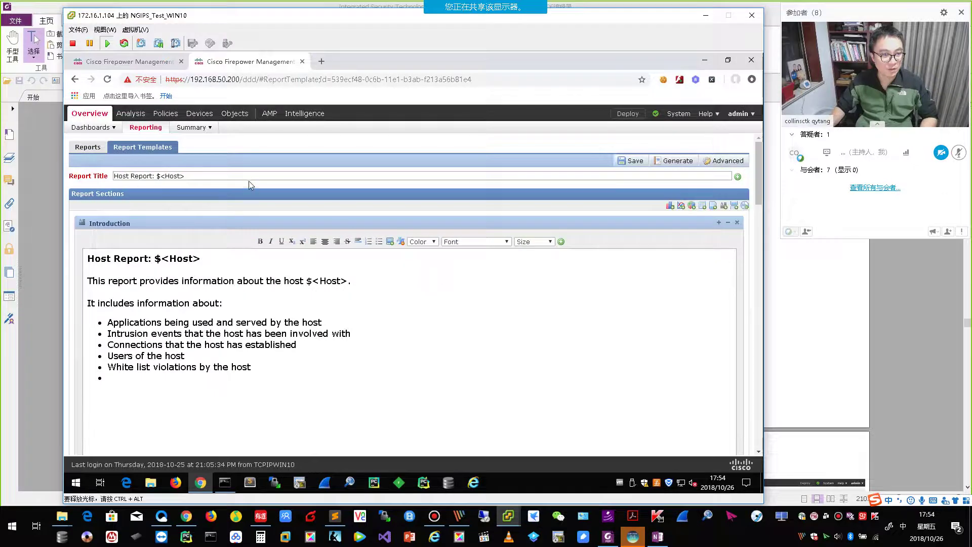
left_click(245, 176)
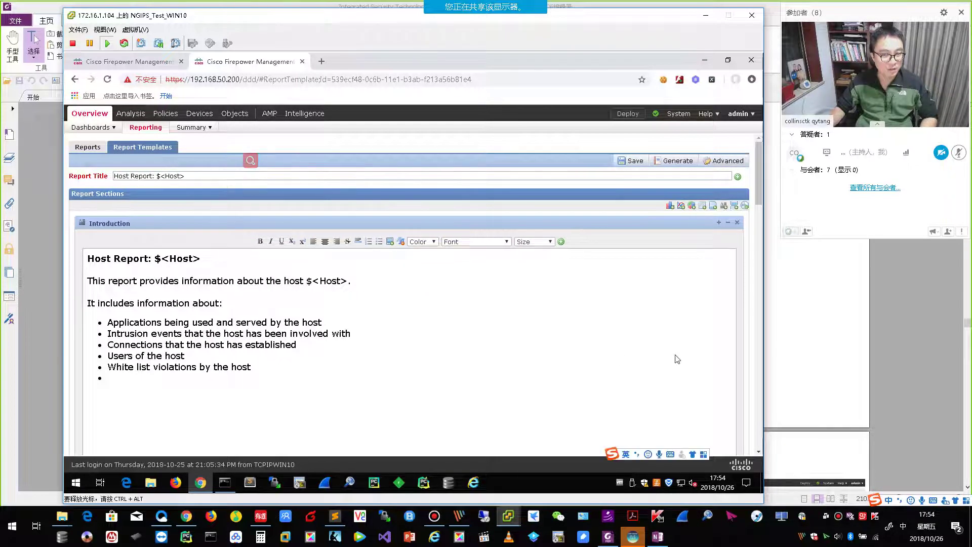
Step: Review the Host Report sections and set the format of Connections Originating from This Host to a pie chart
scroll(715, 366, "down", 12)
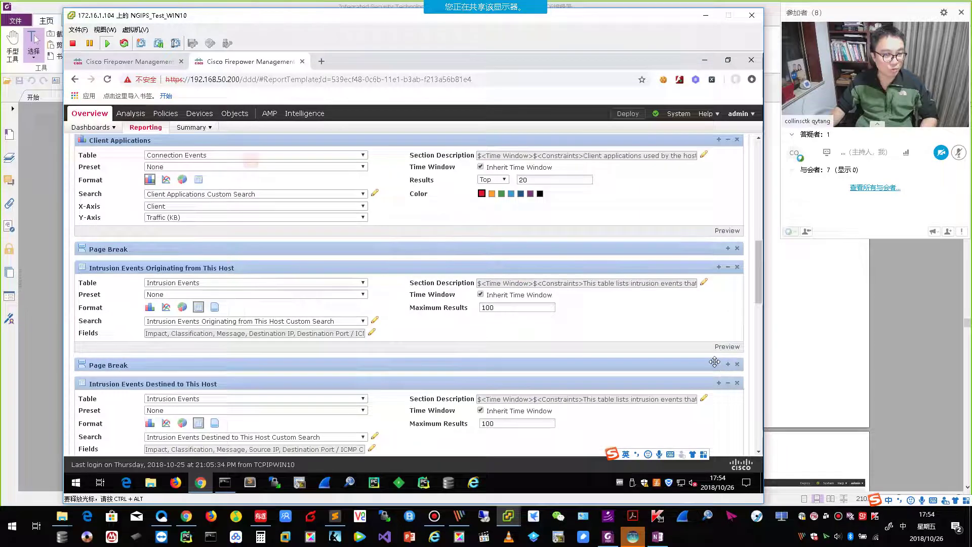
scroll(716, 366, "up", 4)
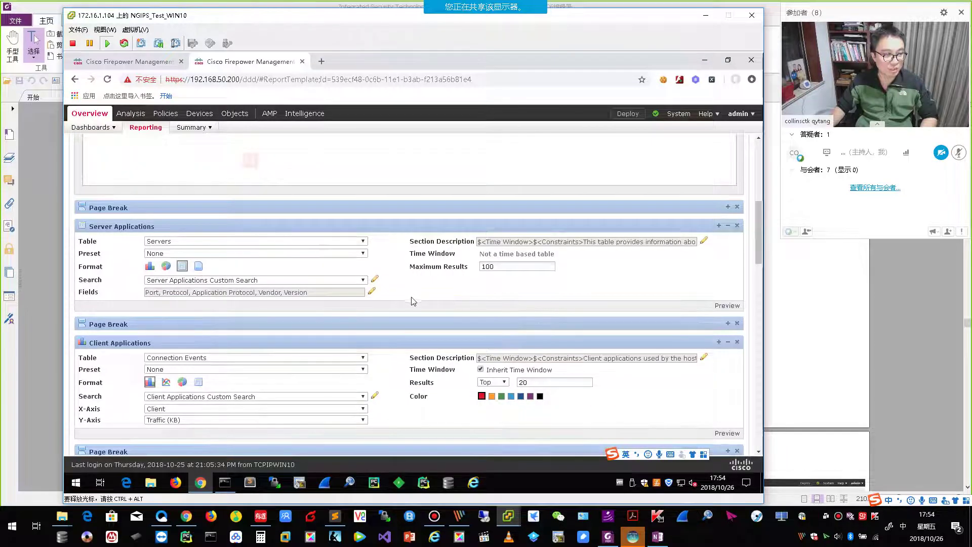
scroll(401, 310, "down", 3)
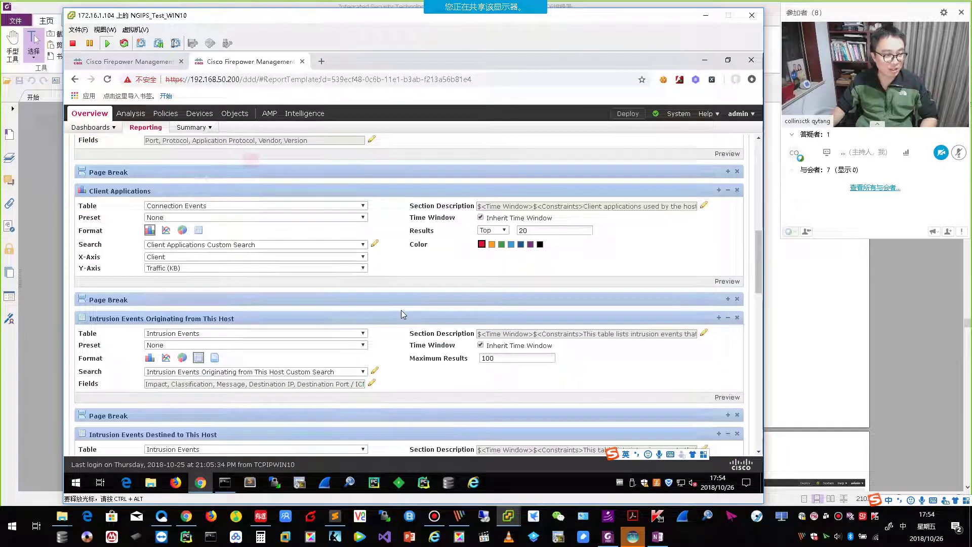
scroll(401, 310, "up", 4)
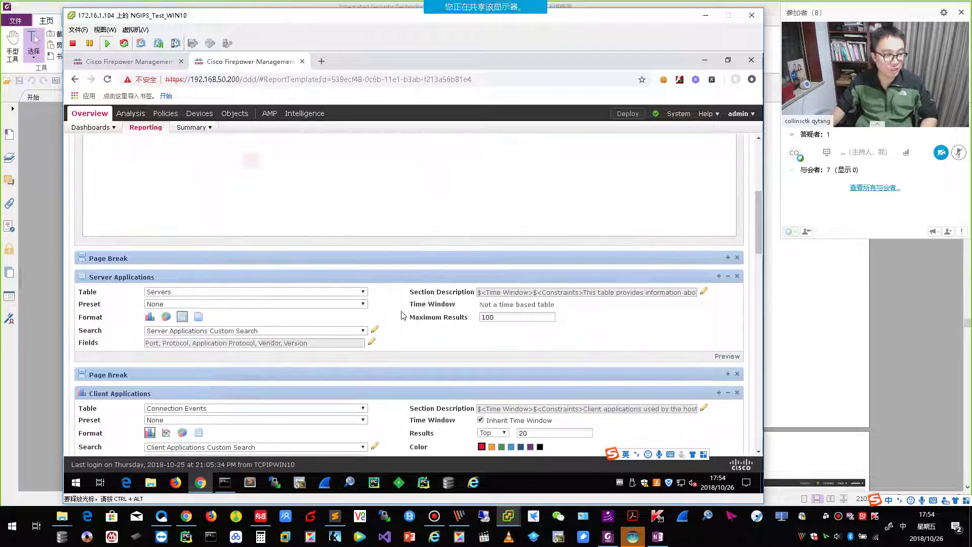
scroll(402, 315, "down", 5)
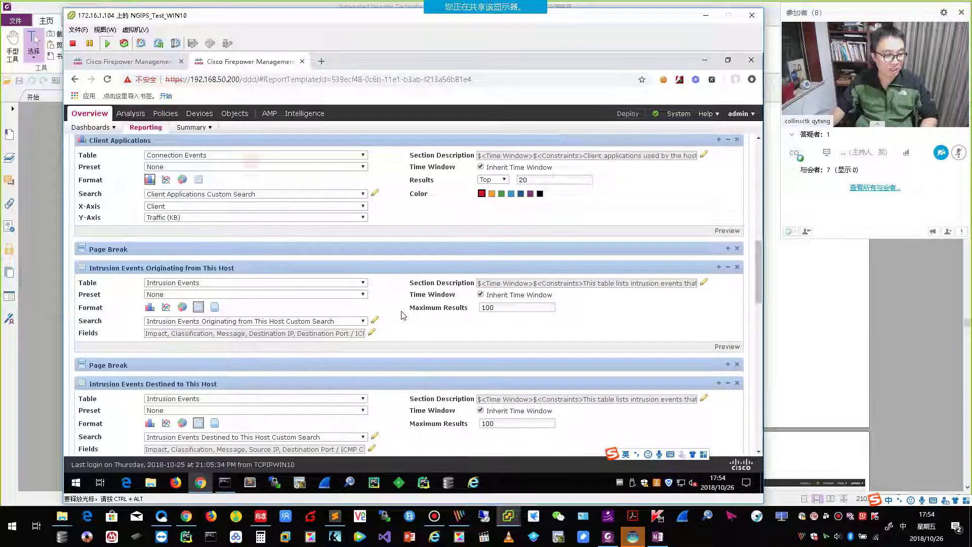
scroll(403, 315, "down", 5)
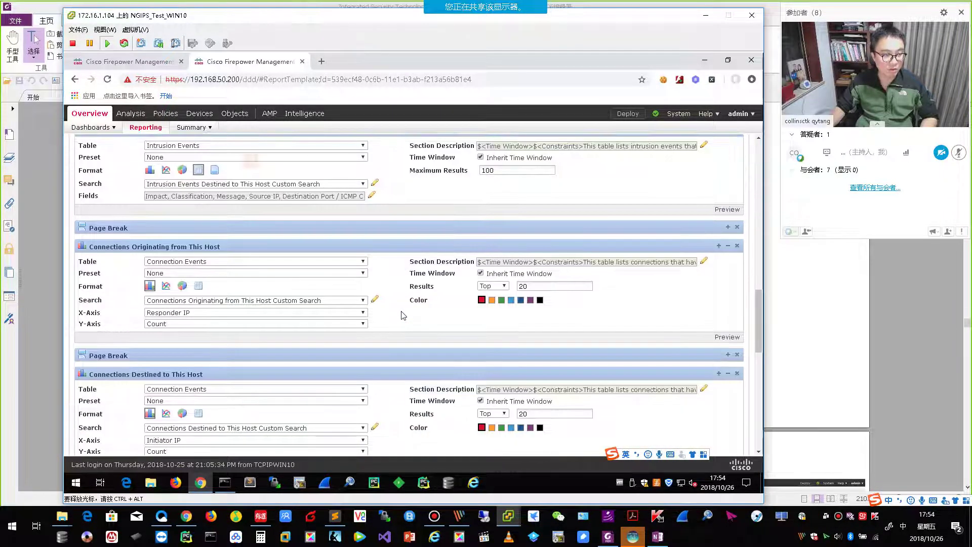
left_click(181, 291)
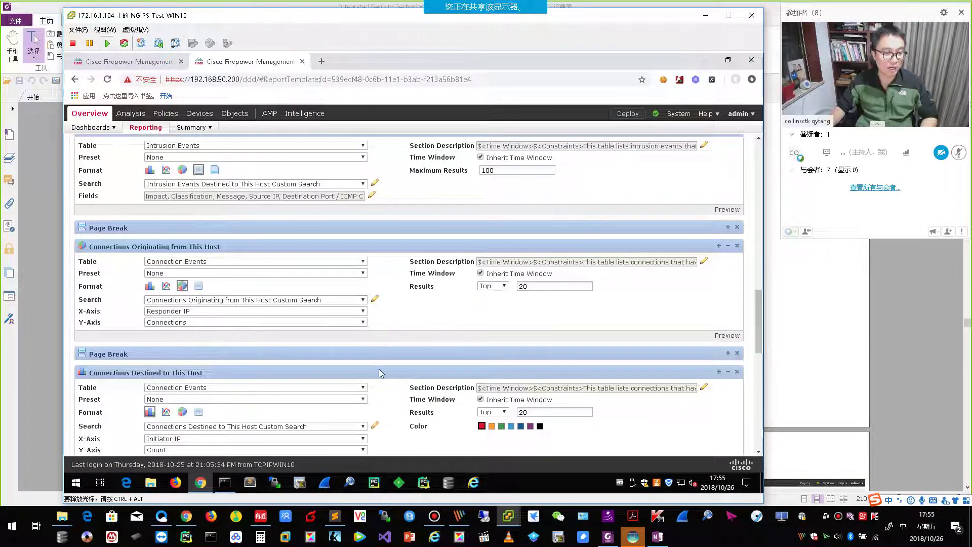
Step: Generate the Host Report as a PDF for host 192.168.50.0/24, agreeing to save the current report
scroll(379, 354, "down", 8)
scroll(376, 374, "down", 1)
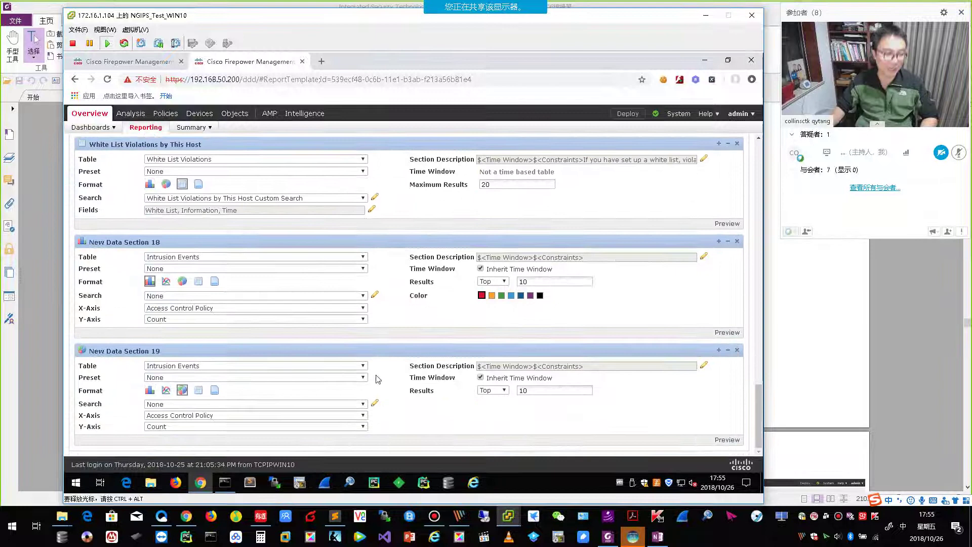
scroll(376, 375, "up", 10)
scroll(376, 381, "up", 10)
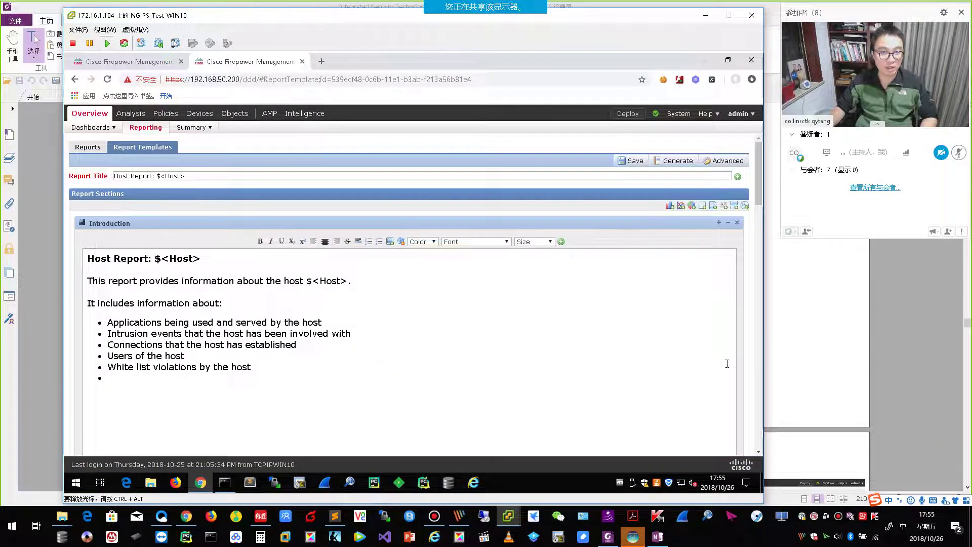
left_click(677, 160)
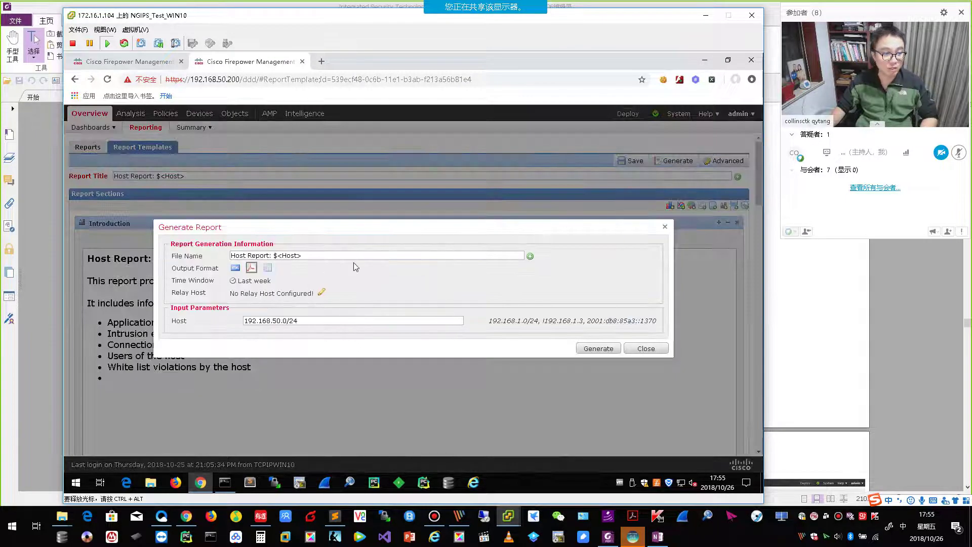
double_click(319, 323)
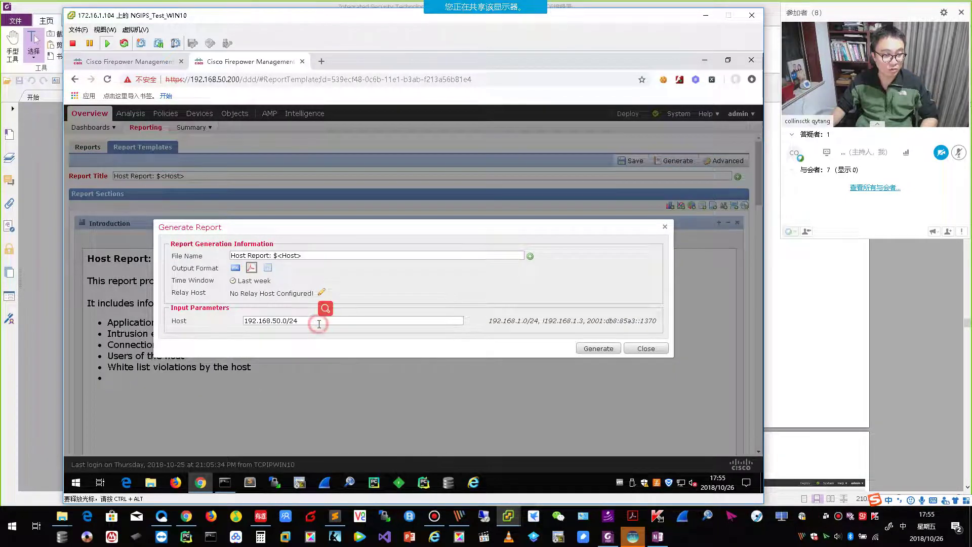
left_click(596, 350)
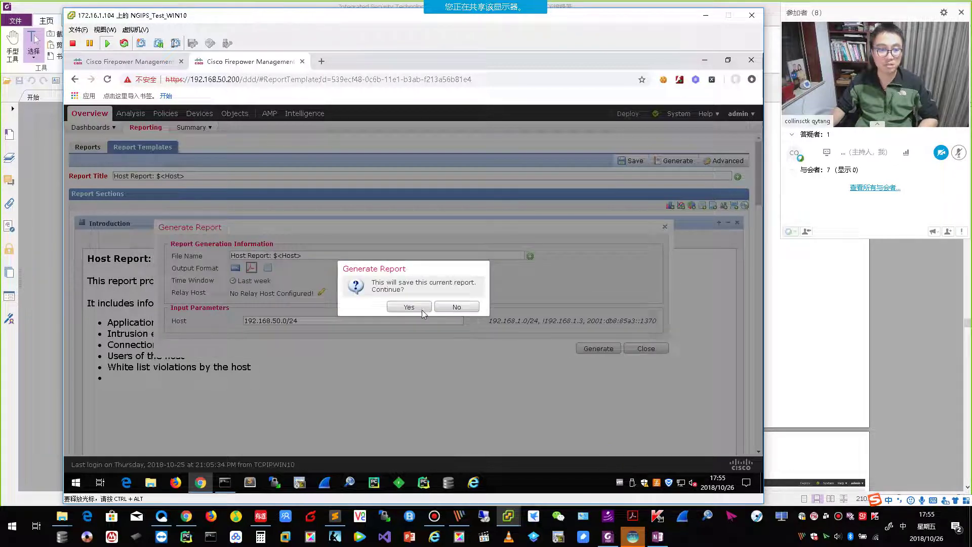
left_click(413, 310)
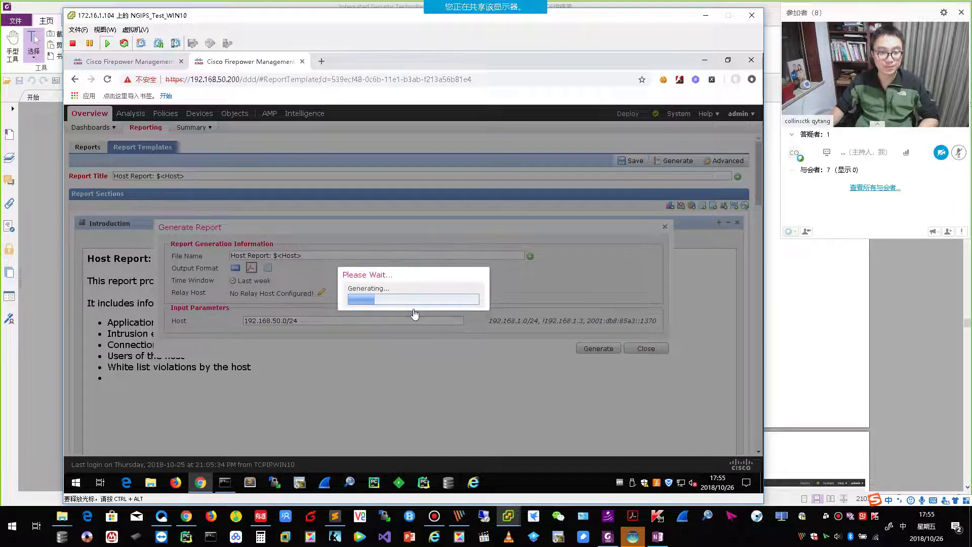
Step: Switch to the PDF book and read about the Attack report and the report designer on page 337
left_click(820, 328)
scroll(831, 334, "down", 5)
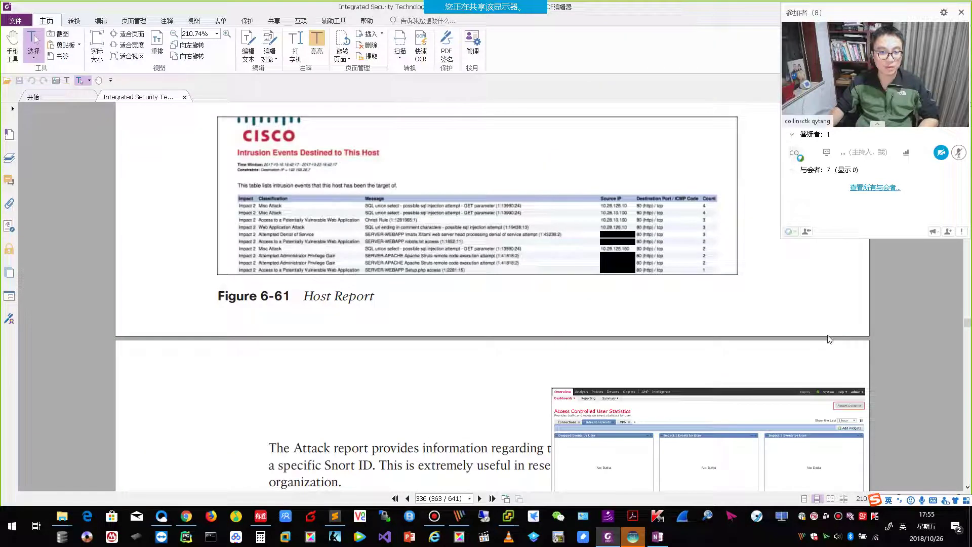
scroll(827, 338, "down", 3)
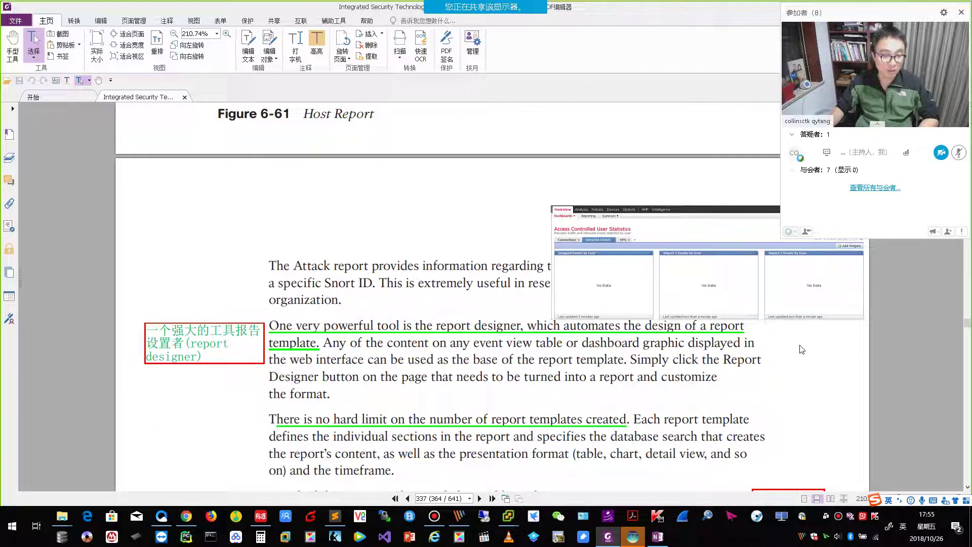
scroll(802, 349, "up", 2)
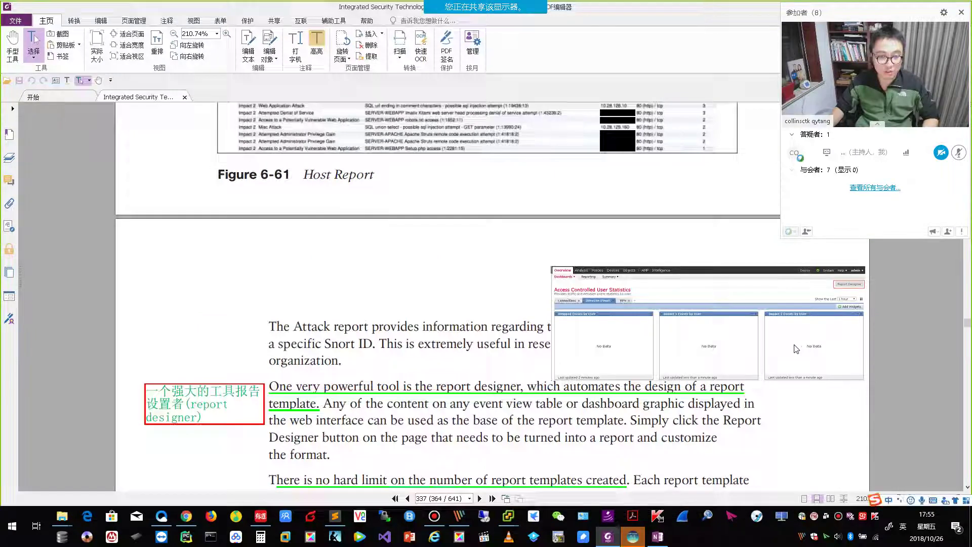
Step: Return to the Firepower virtual machine, show the list of generated reports and open the newest Host Report PDF
left_click(802, 349)
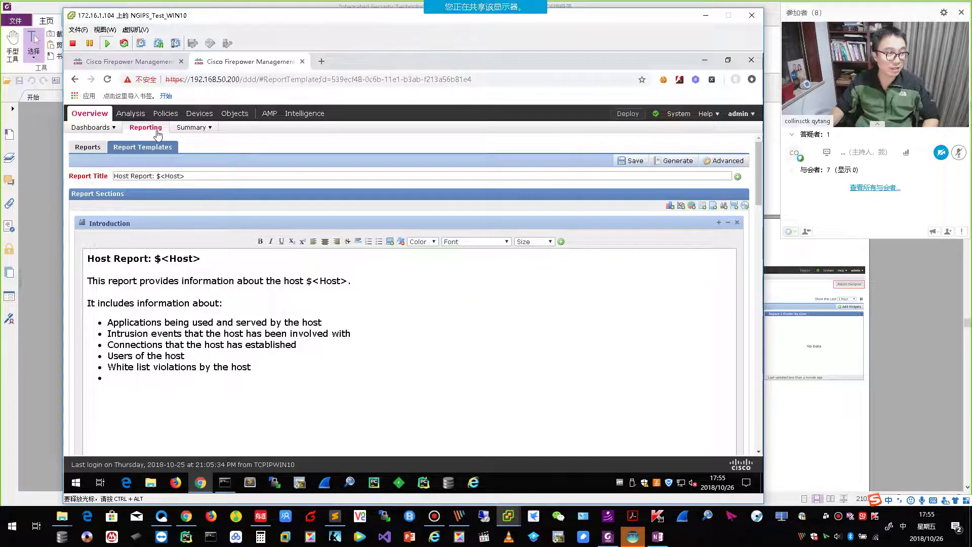
left_click(90, 149)
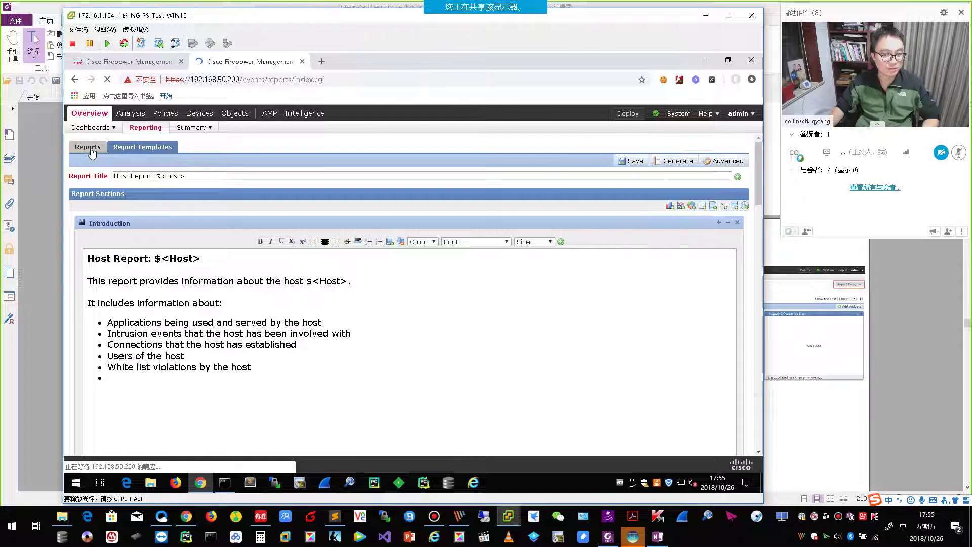
left_click(232, 180)
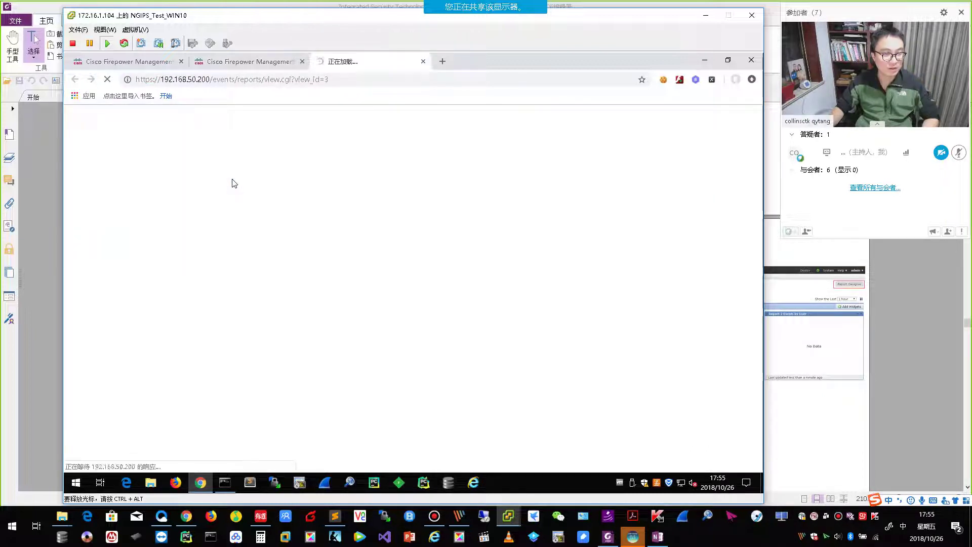
Step: Switch to the PDF book and enlarge the Access Controlled User Statistics figure to look at its Report Designer button
left_click(850, 338)
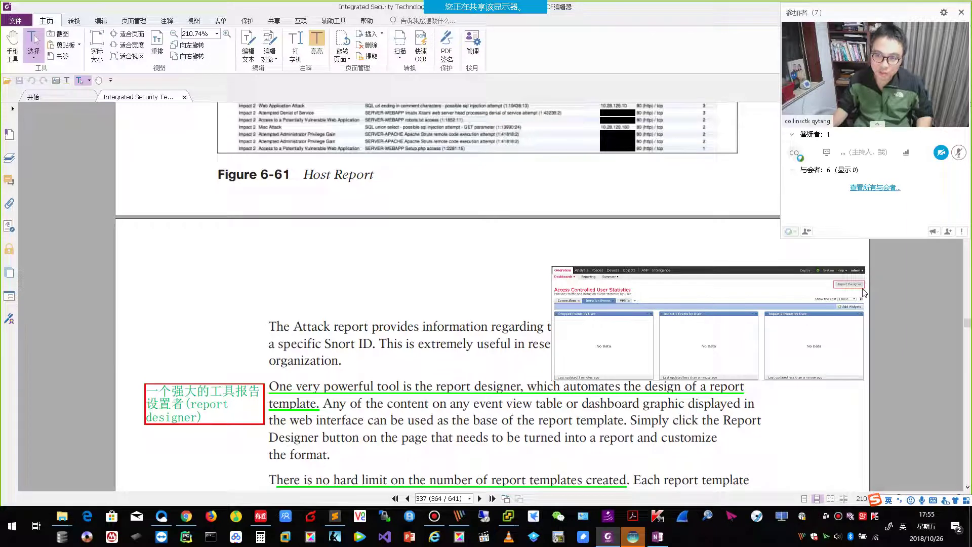
scroll(864, 294, "up", 2)
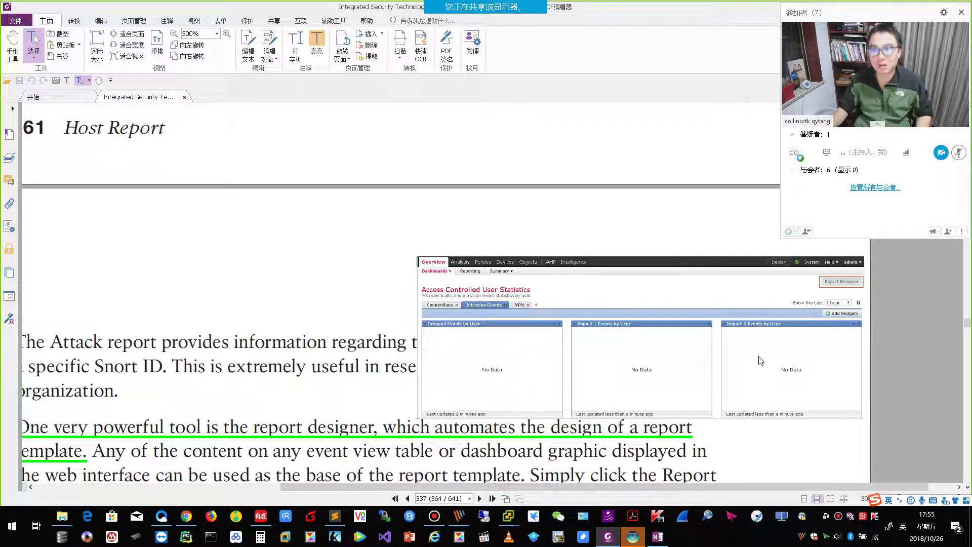
scroll(822, 298, "down", 2)
Step: Switch to the Firepower virtual machine and examine the generated Host Report's applications, intrusion events, connections, users and white list violation sections
key("alt+Tab")
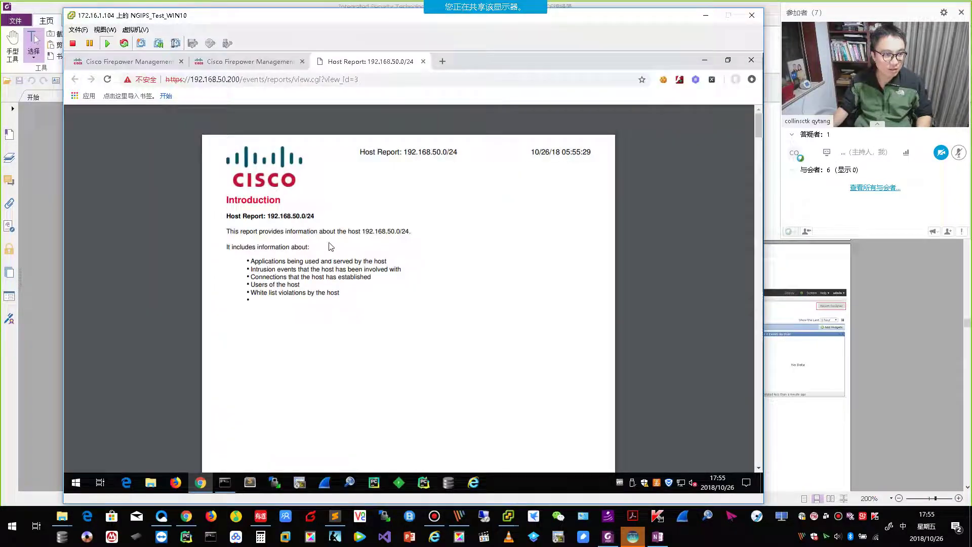
scroll(454, 299, "down", 5)
scroll(457, 303, "down", 9)
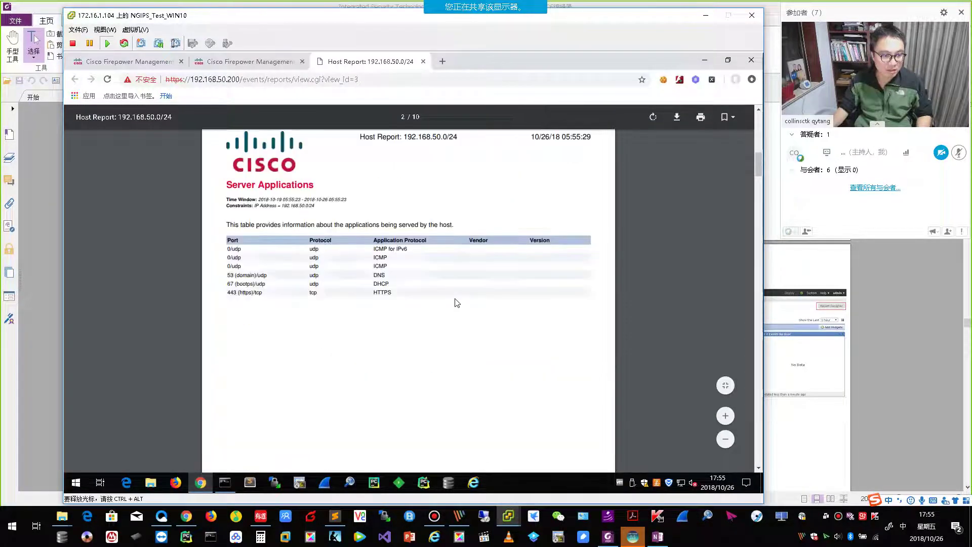
scroll(457, 302, "down", 18)
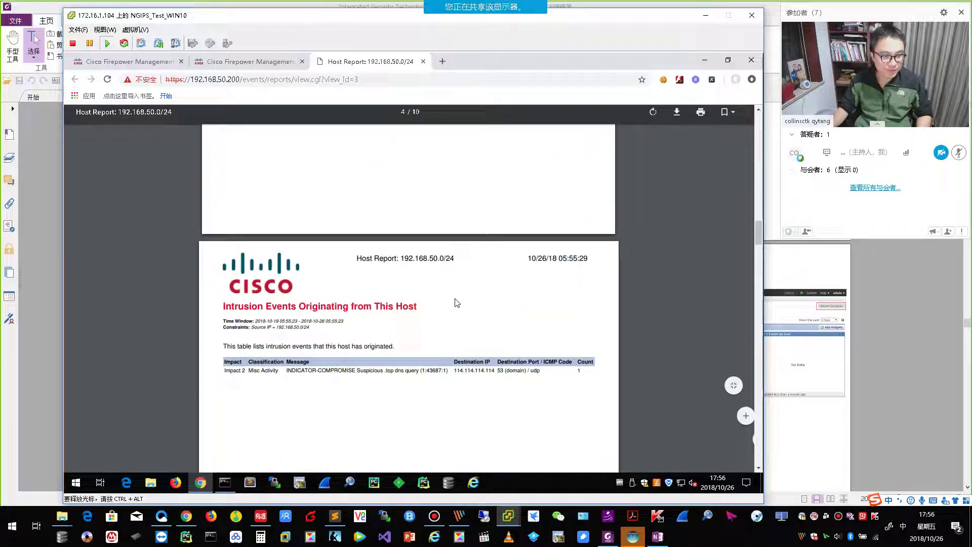
scroll(456, 302, "down", 15)
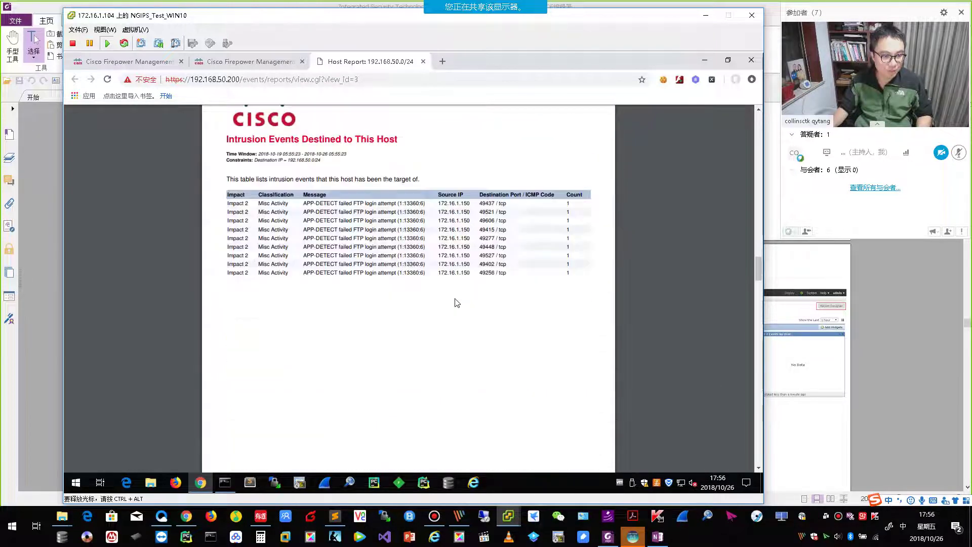
scroll(457, 303, "down", 15)
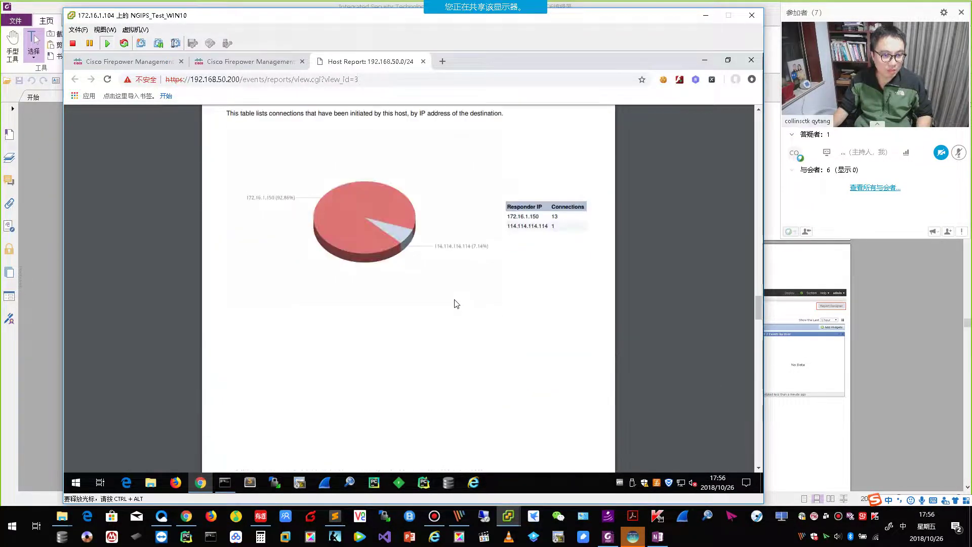
scroll(457, 303, "down", 3)
scroll(456, 302, "up", 3)
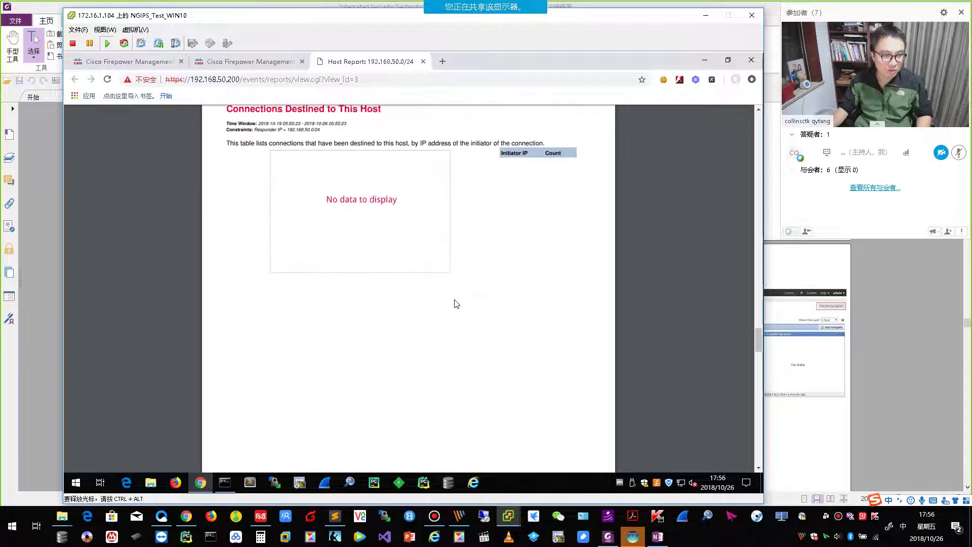
scroll(456, 302, "down", 2)
scroll(457, 303, "down", 15)
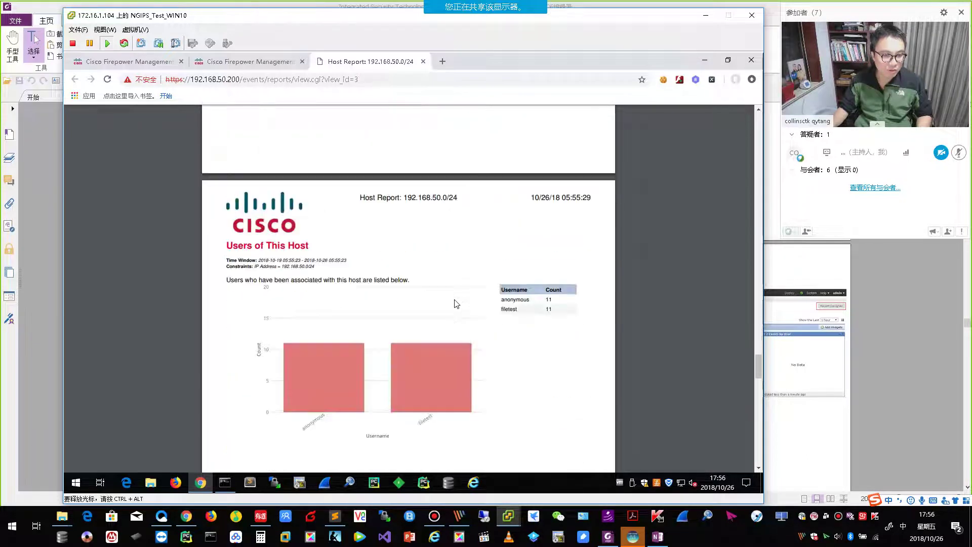
scroll(456, 303, "down", 6)
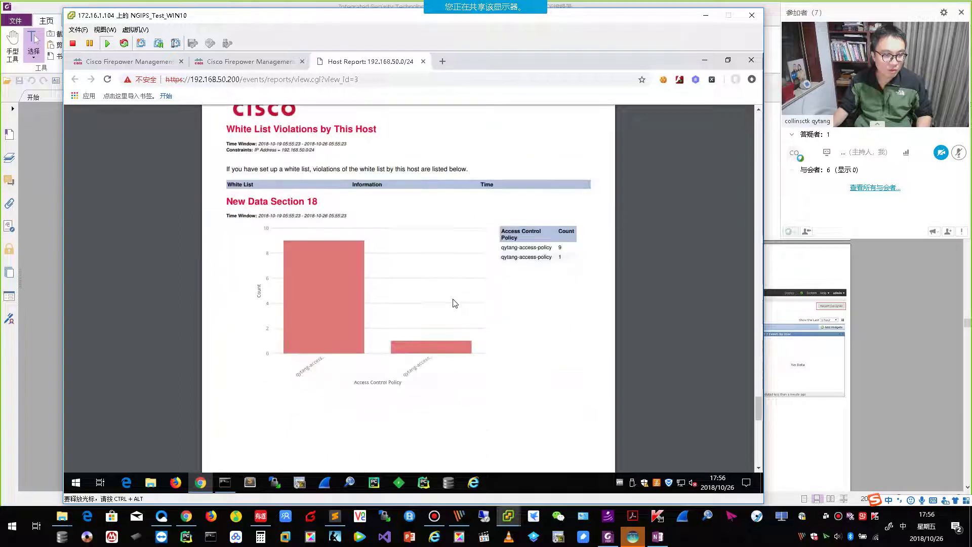
Step: Return from the Host Report to the Firepower Management Center reports page and open the Detailed Dashboard
left_click(244, 60)
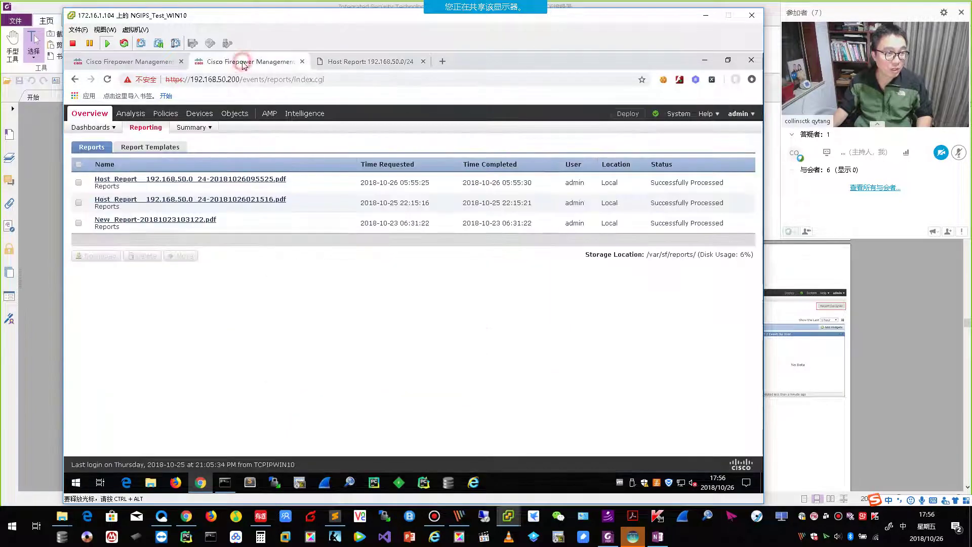
mouse_move(99, 129)
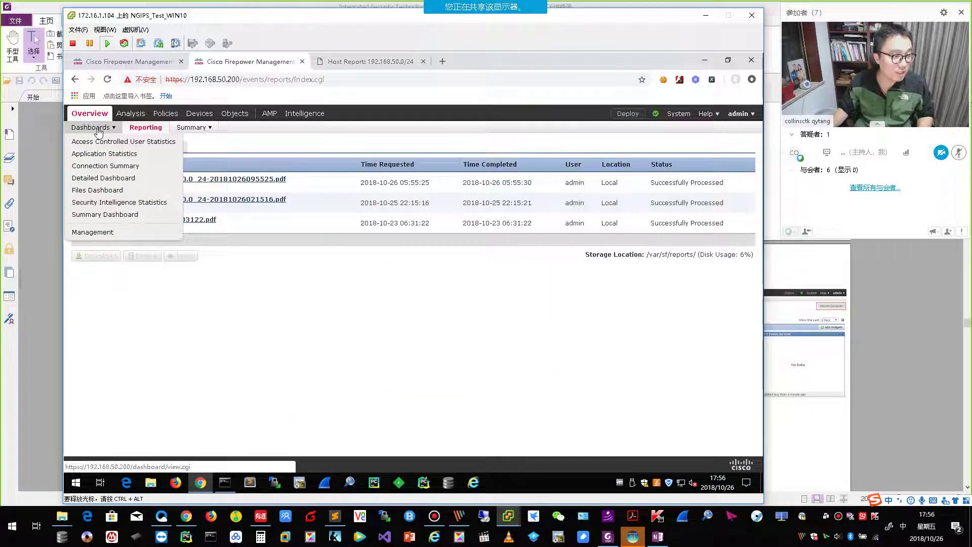
left_click(100, 181)
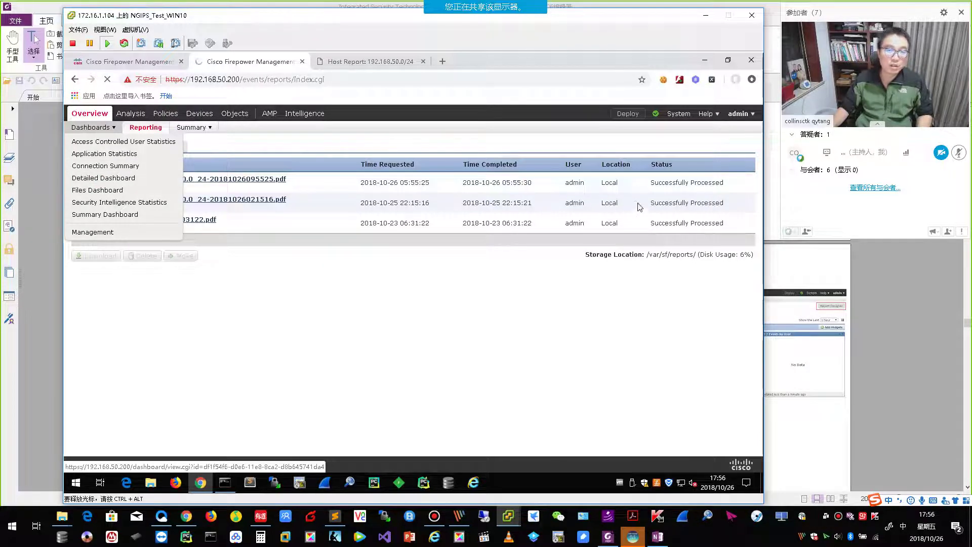
Step: Switch to the PDF book and read the page 337 paragraphs on the report designer and scheduling reports
left_click(907, 307)
scroll(861, 320, "up", 3)
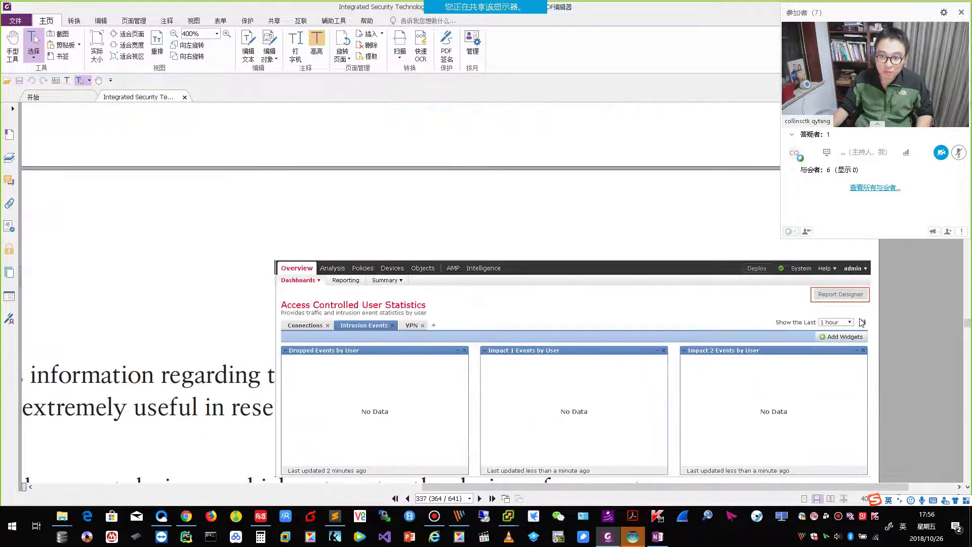
scroll(861, 322, "down", 3)
scroll(859, 321, "down", 5)
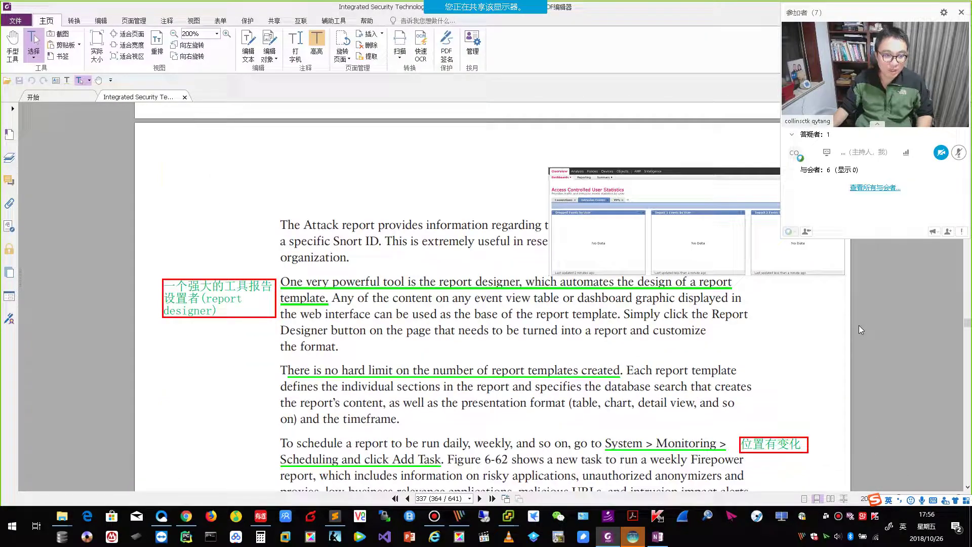
scroll(859, 327, "down", 1)
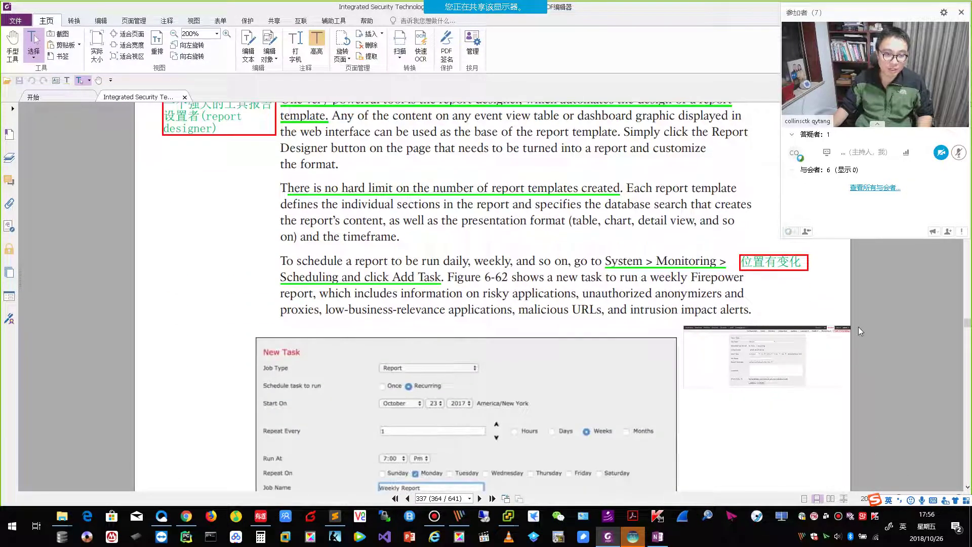
Step: Switch to the Firepower virtual machine and start the Report Designer from the Detailed Dashboard
left_click(713, 212)
left_click(716, 144)
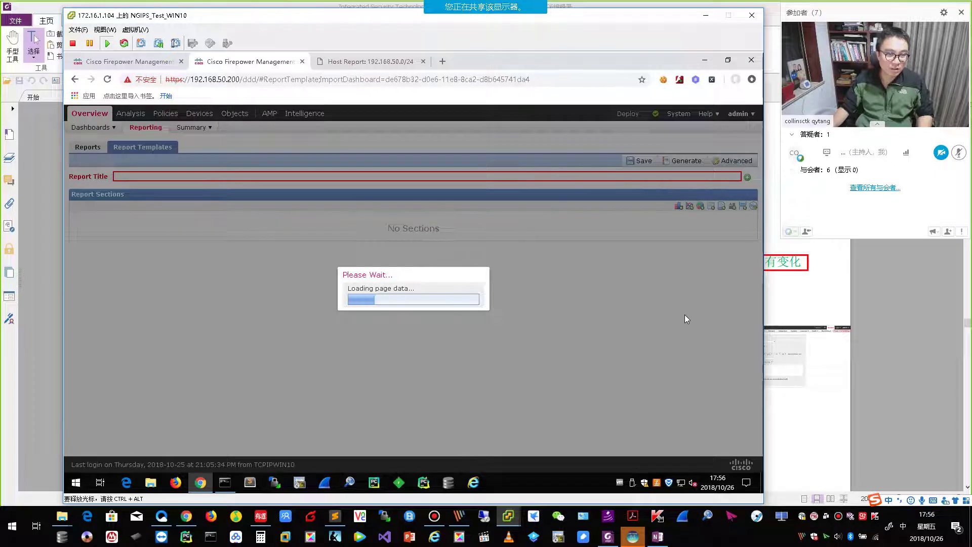
Step: Switch to the PDF book and read how to schedule a weekly report, including the New Task figure on page 337
left_click(870, 363)
scroll(871, 362, "up", 2)
scroll(871, 363, "up", 1)
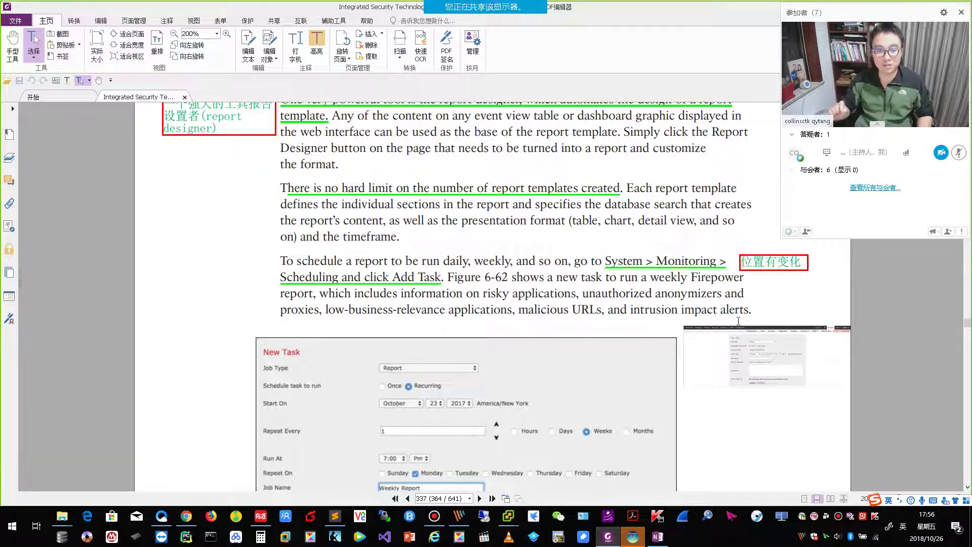
scroll(738, 321, "down", 1)
scroll(737, 326, "down", 3)
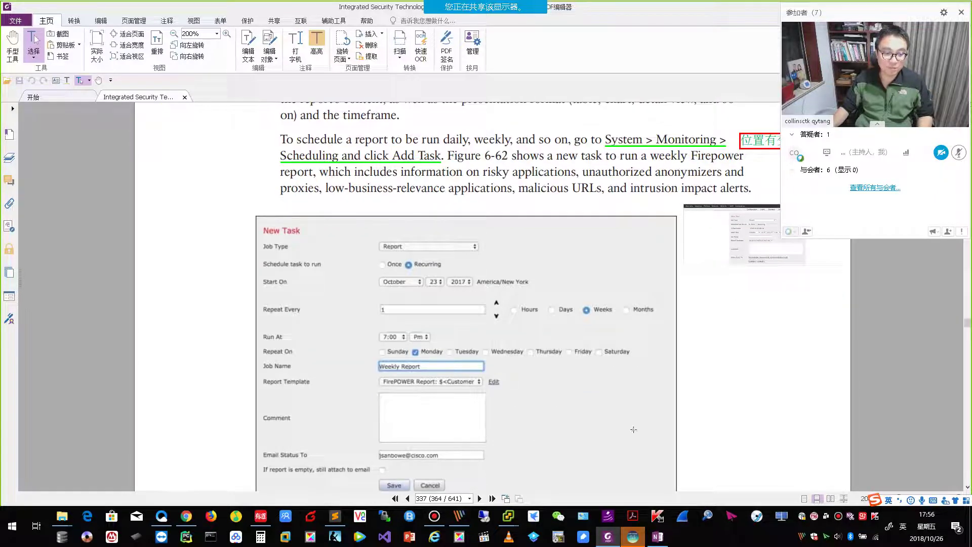
scroll(825, 423, "up", 5)
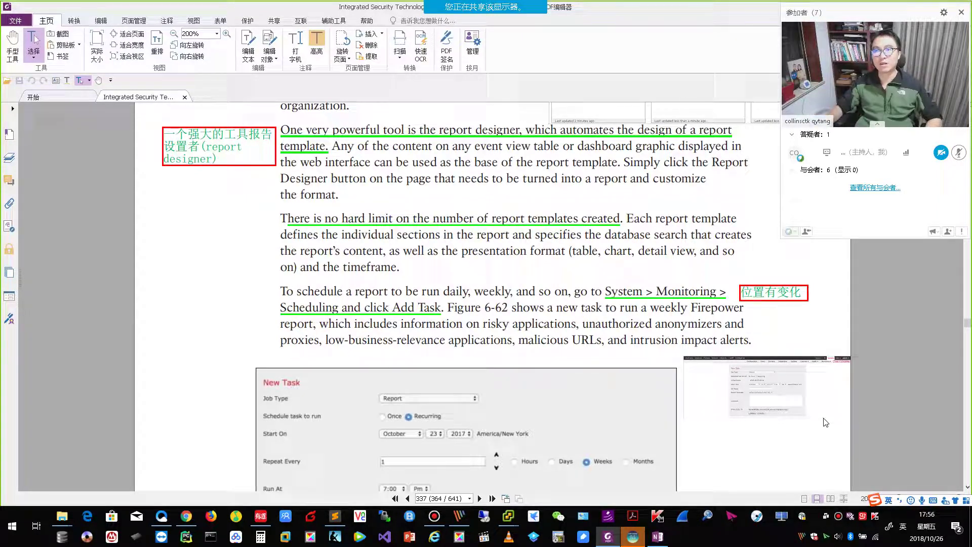
Step: Switch to the Firepower virtual machine, examine the Detailed Dashboard template's report sections, and leave for the generated reports list without saving
left_click(720, 375)
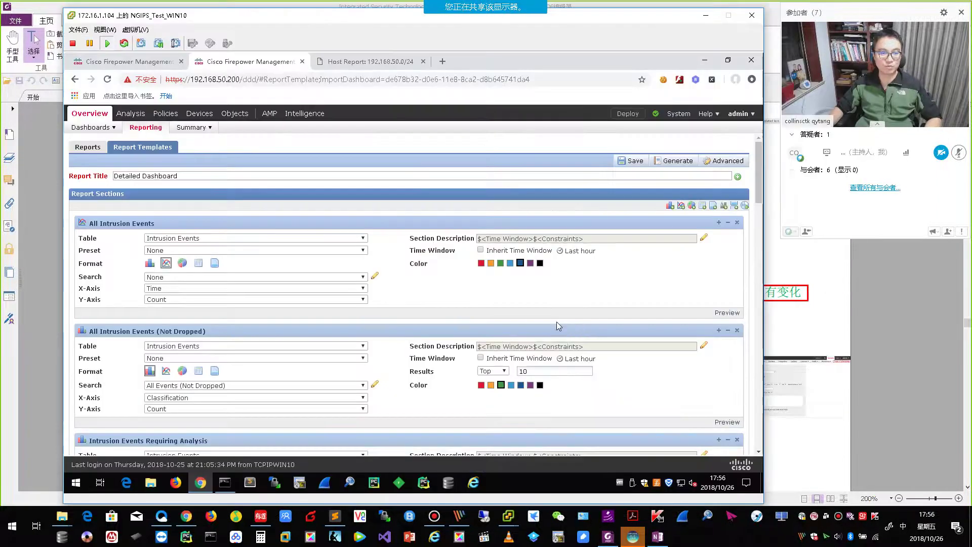
scroll(419, 322, "down", 4)
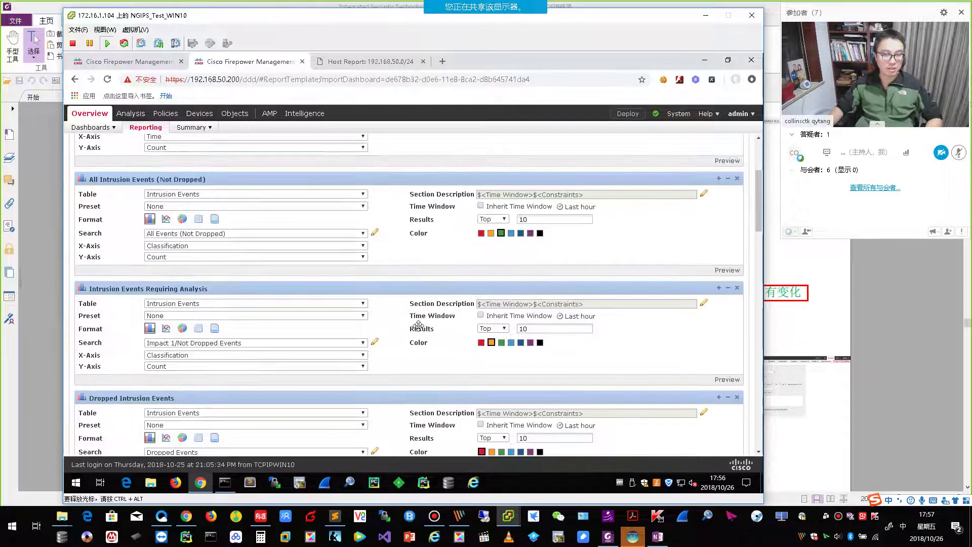
scroll(419, 330, "down", 5)
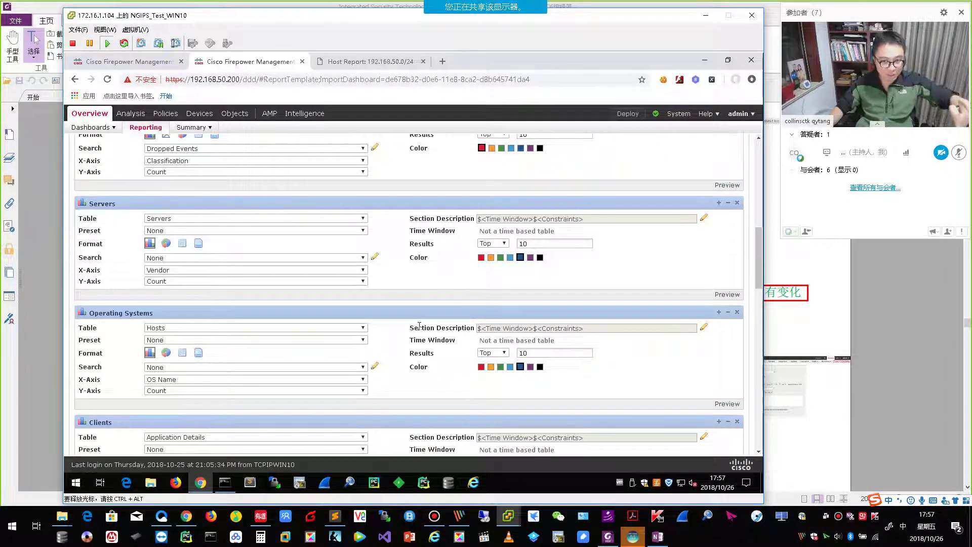
scroll(419, 325, "down", 7)
scroll(419, 334, "down", 4)
scroll(419, 333, "up", 15)
scroll(420, 333, "up", 3)
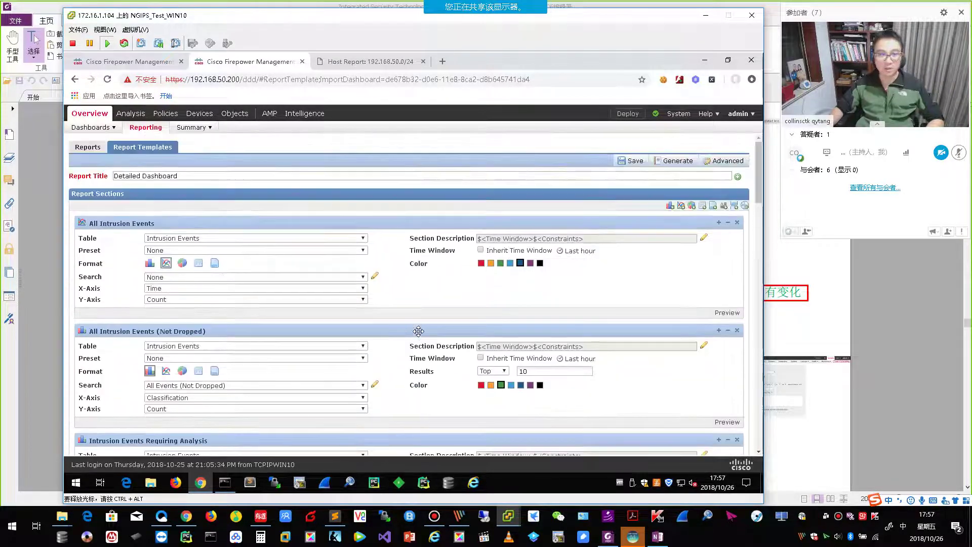
left_click(89, 151)
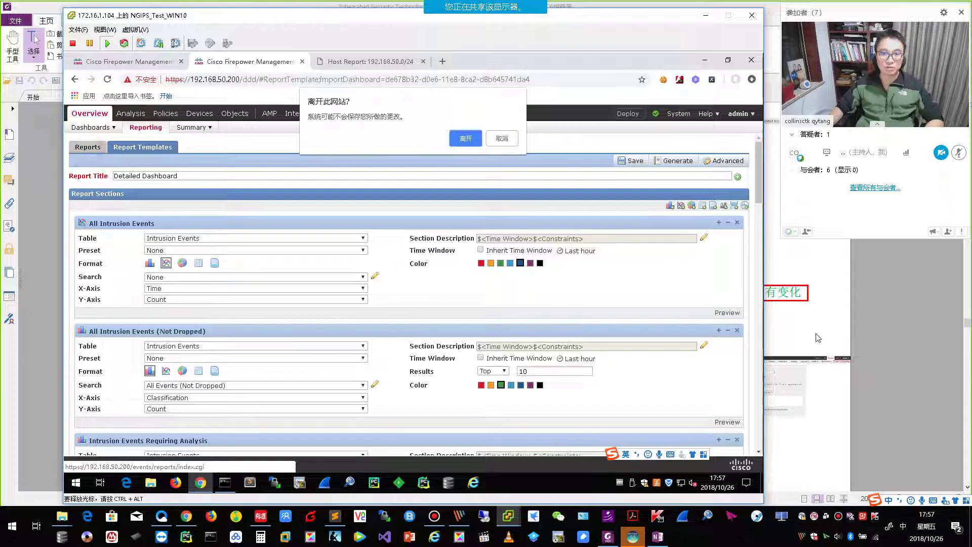
left_click(459, 137)
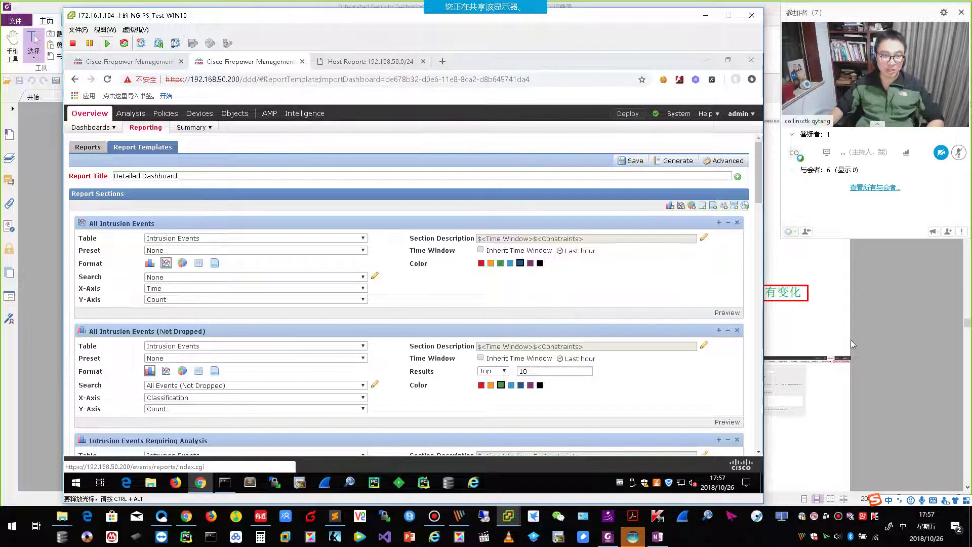
Step: Switch to the PDF book and read the Intrusion Event Workflows section through the paragraph below Figure 6-63
left_click(891, 374)
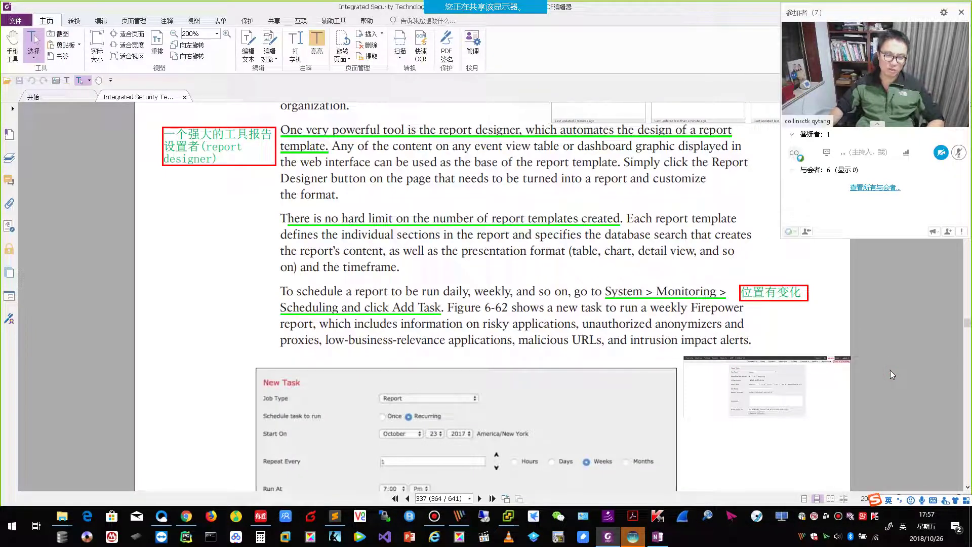
scroll(890, 370, "down", 5)
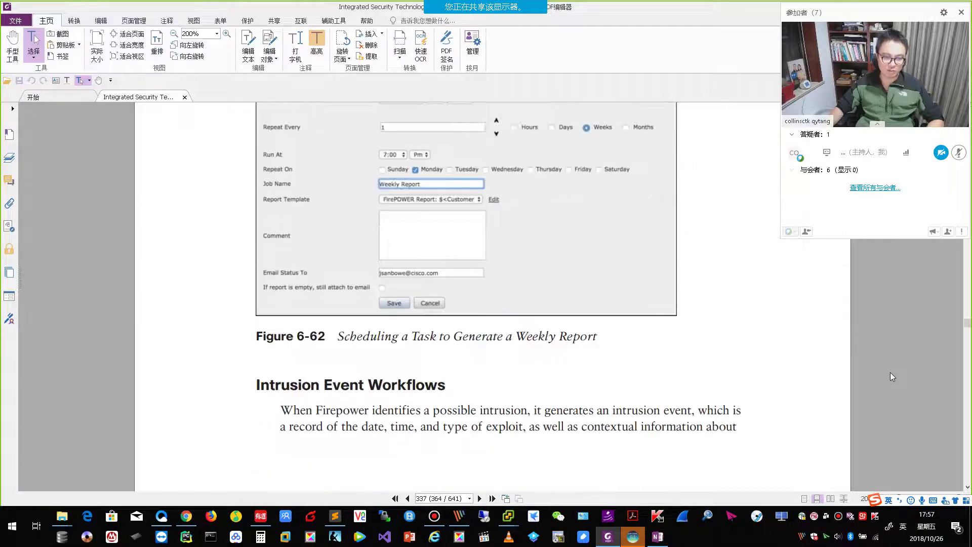
scroll(890, 375, "down", 2)
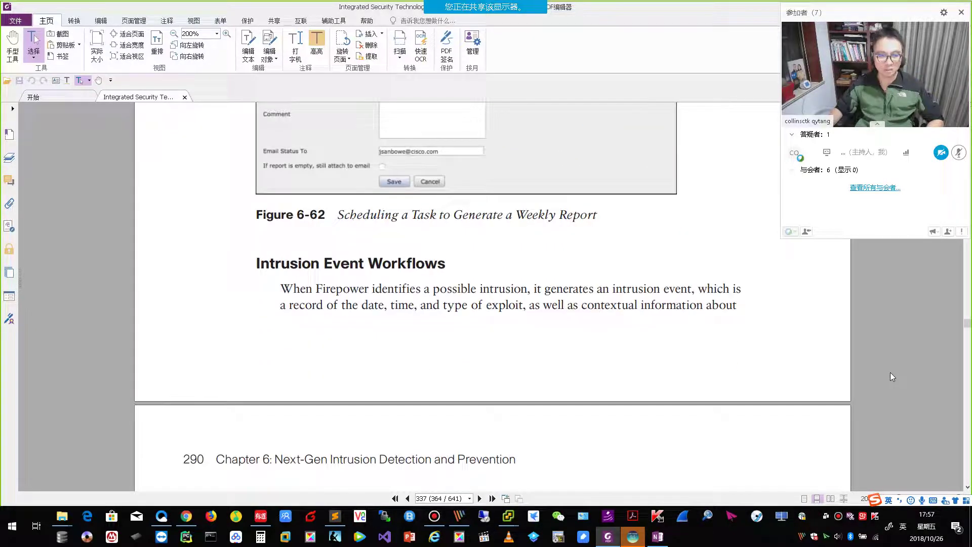
scroll(891, 377, "down", 2)
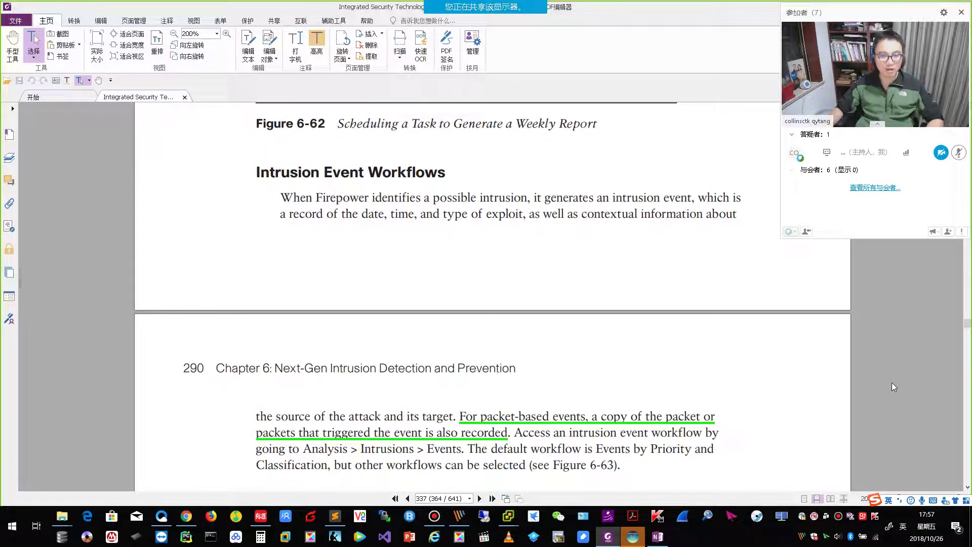
scroll(892, 383, "up", 2)
scroll(891, 383, "down", 2)
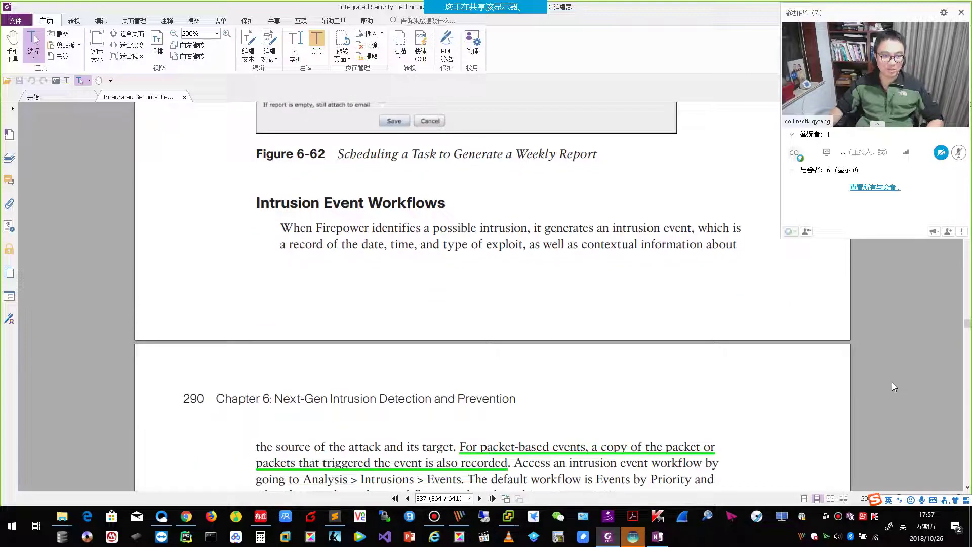
scroll(894, 387, "down", 1)
scroll(893, 387, "down", 1)
scroll(893, 386, "up", 1)
scroll(893, 386, "down", 3)
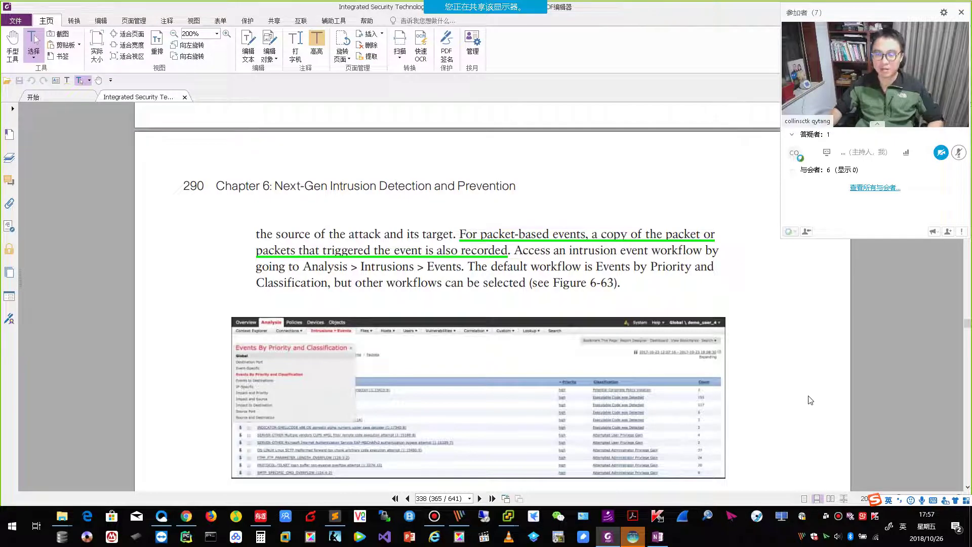
scroll(809, 416, "down", 4)
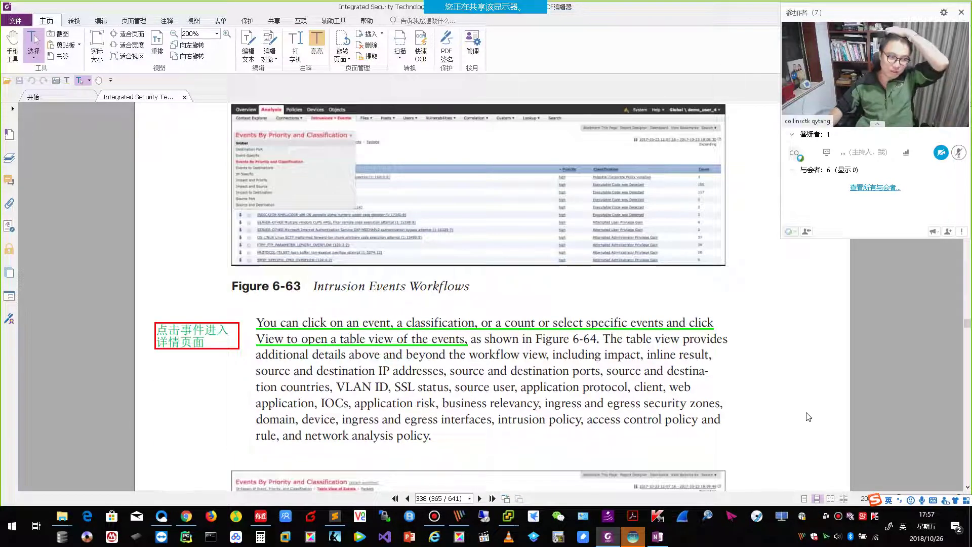
scroll(809, 417, "down", 1)
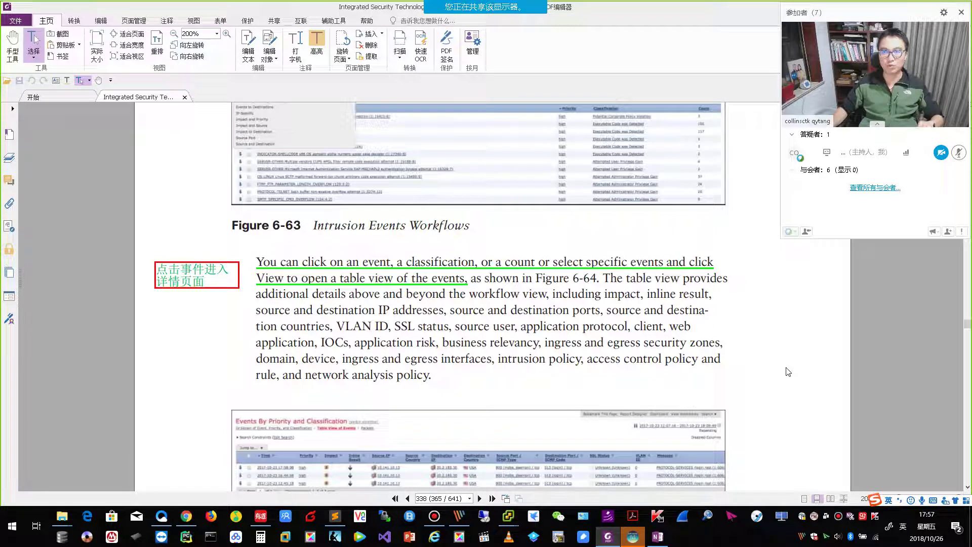
Step: Switch to the Firepower virtual machine and open the intrusion events analysis page
mouse_move(508, 517)
left_click(531, 478)
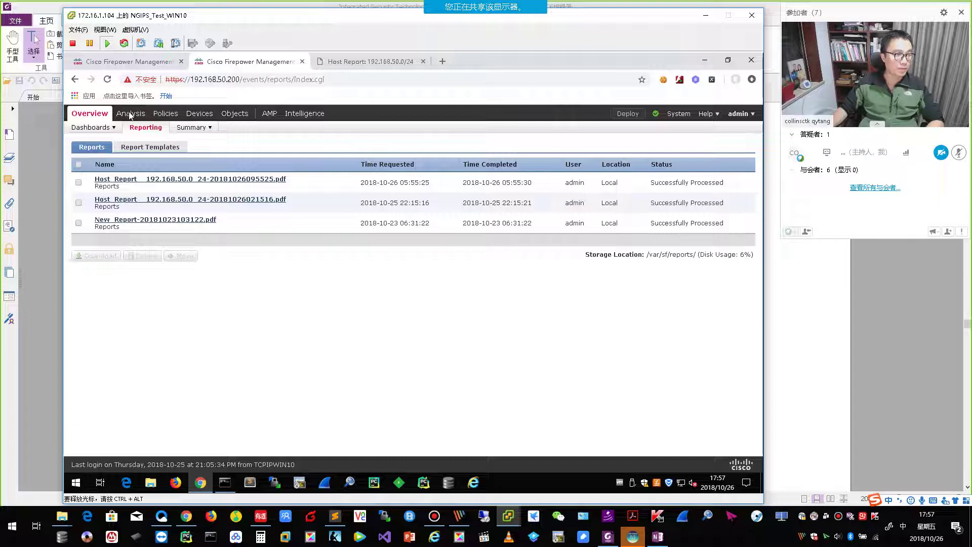
mouse_move(130, 115)
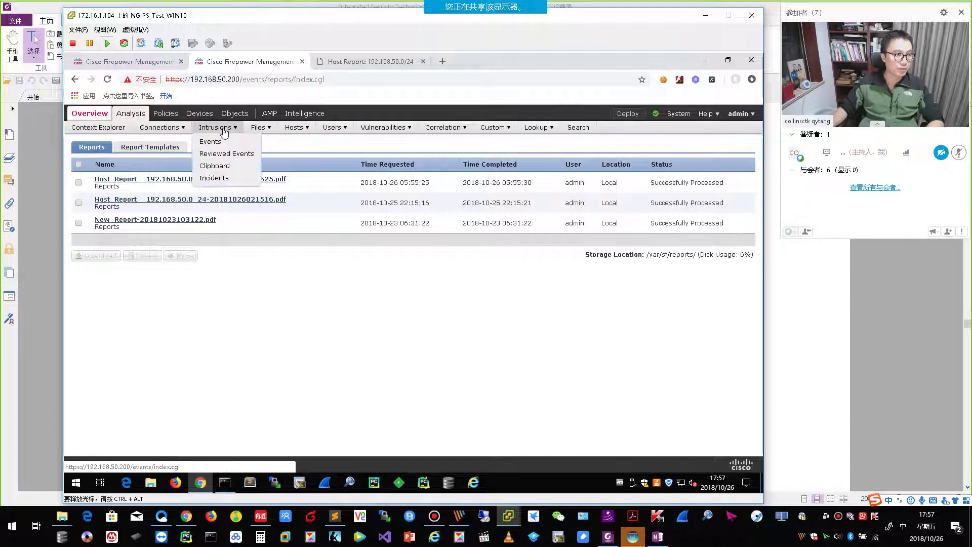
left_click(218, 144)
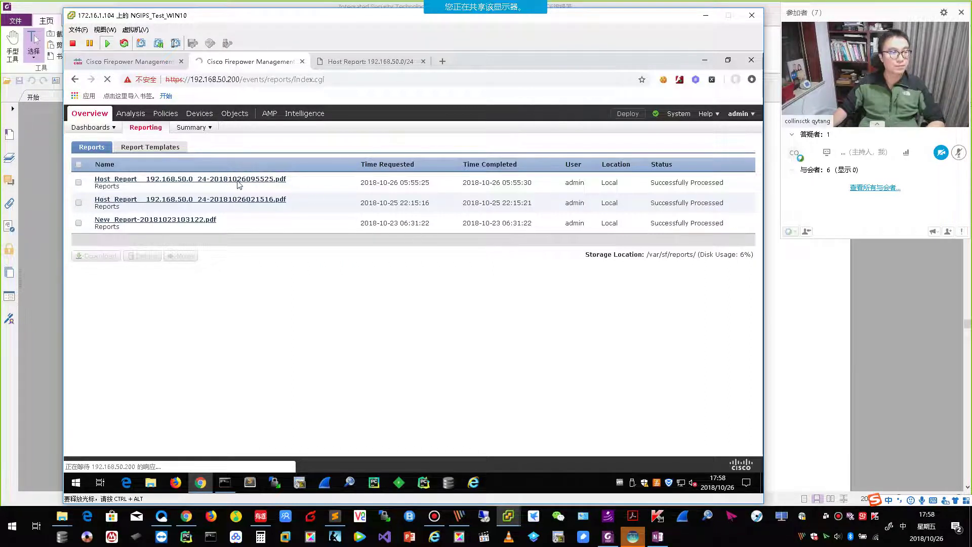
Step: Switch to the PDF book and look at the event table view and the packet view in Figure 6-65
left_click(797, 373)
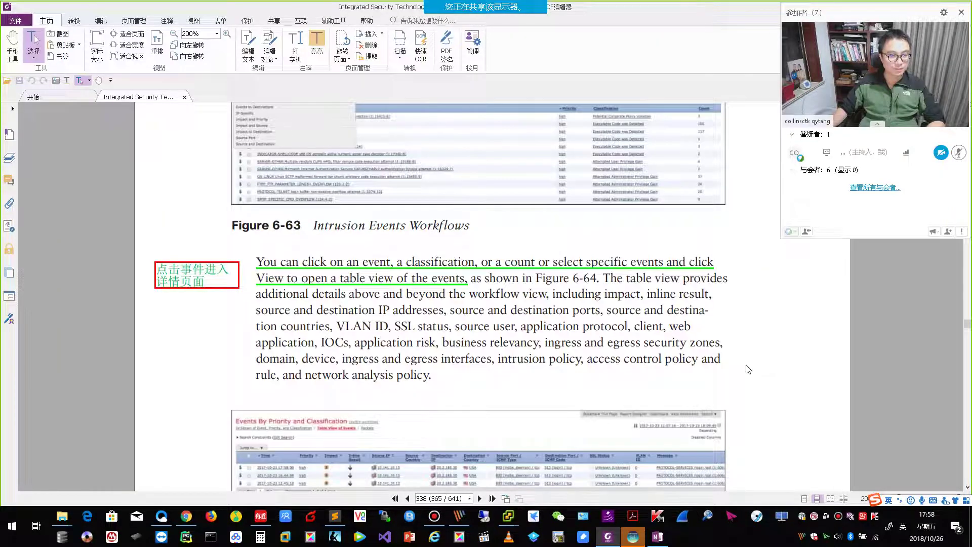
scroll(748, 368, "down", 9)
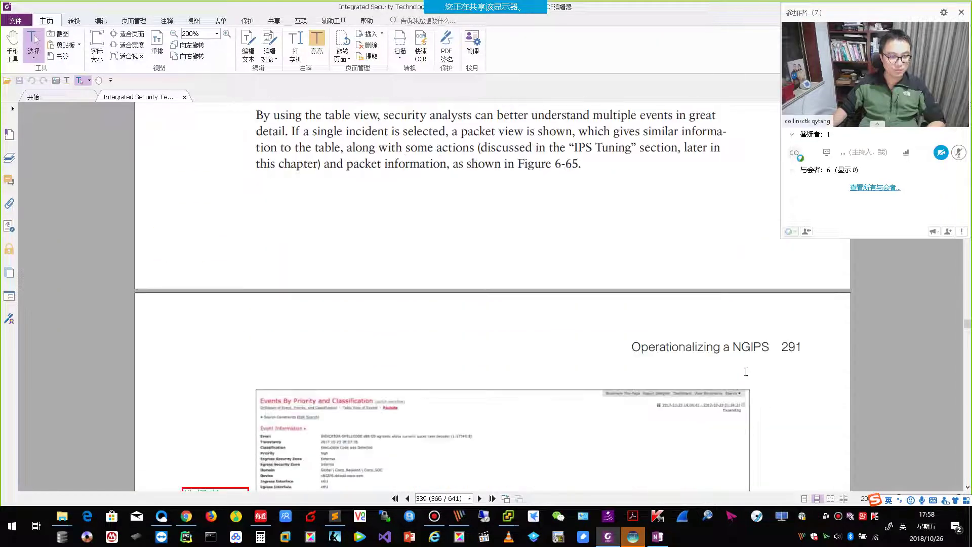
scroll(746, 372, "down", 3)
scroll(746, 374, "down", 4)
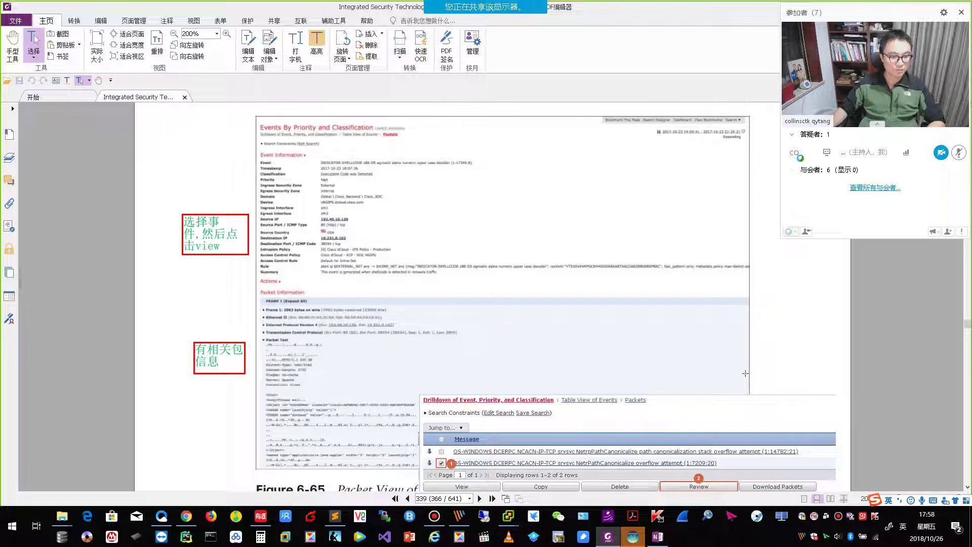
scroll(745, 373, "down", 2)
Step: Switch to the Firepower virtual machine and apply an expanding intrusion events time window starting October 1, 2018
key("alt+Tab")
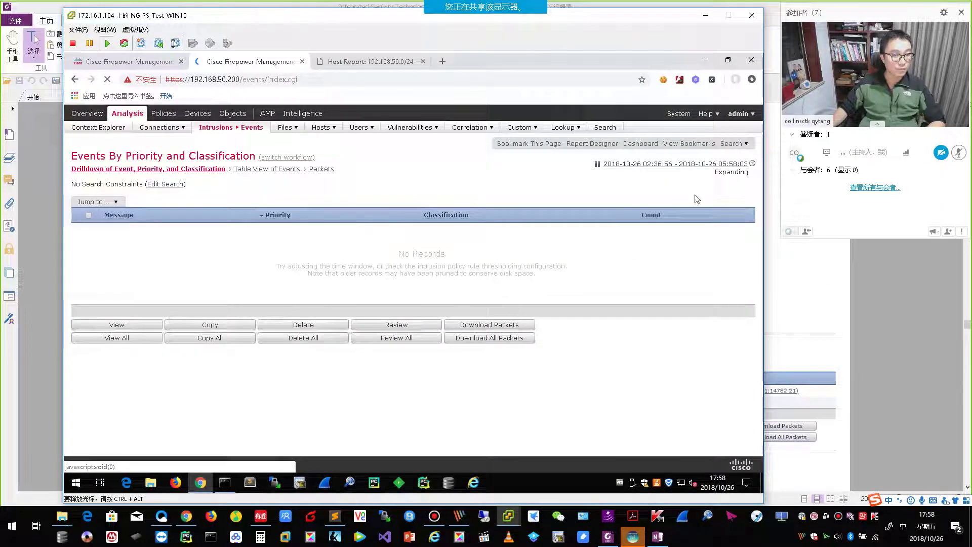
left_click(752, 164)
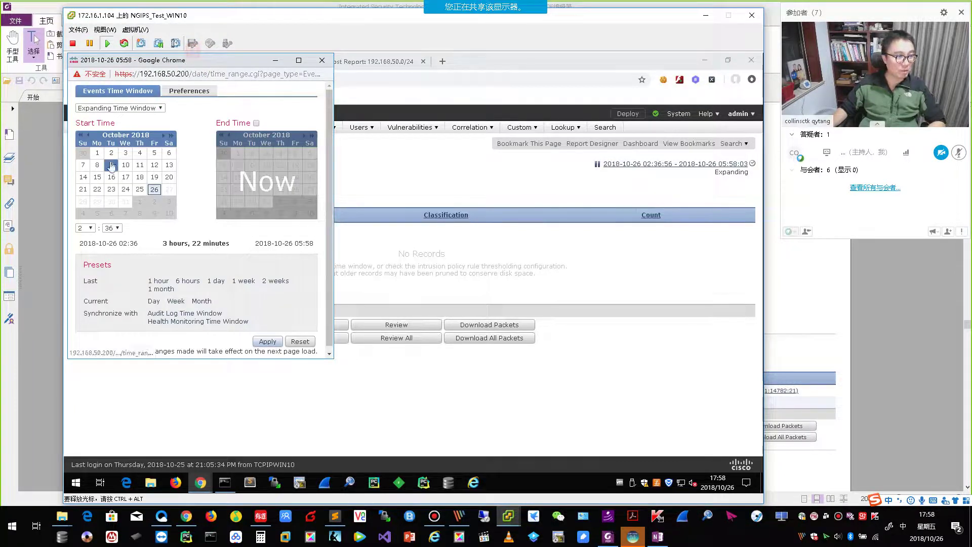
left_click(96, 153)
left_click(263, 352)
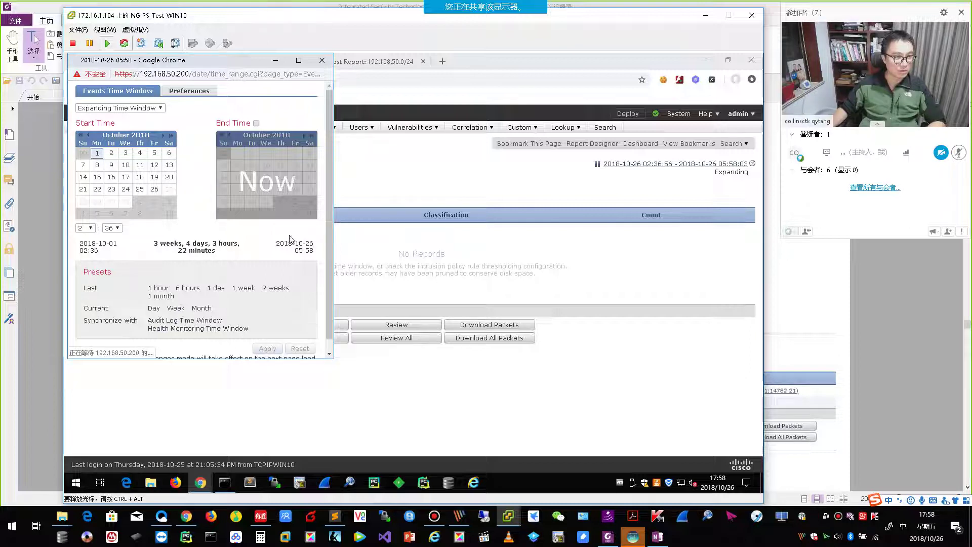
left_click(269, 349)
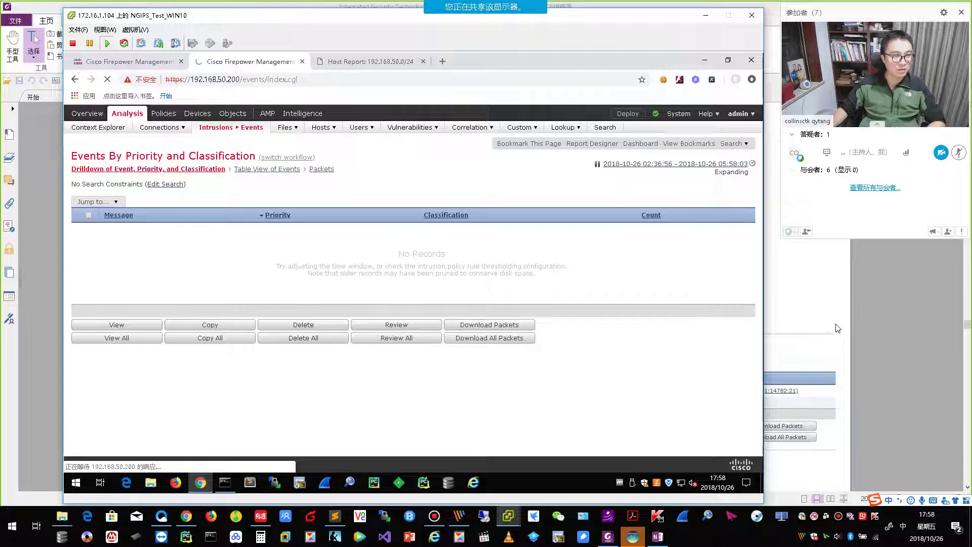
Step: Switch to the PDF book and reread the passage on opening table and packet views, from Figure 6-63 through Figure 6-64
left_click(819, 321)
scroll(608, 309, "up", 15)
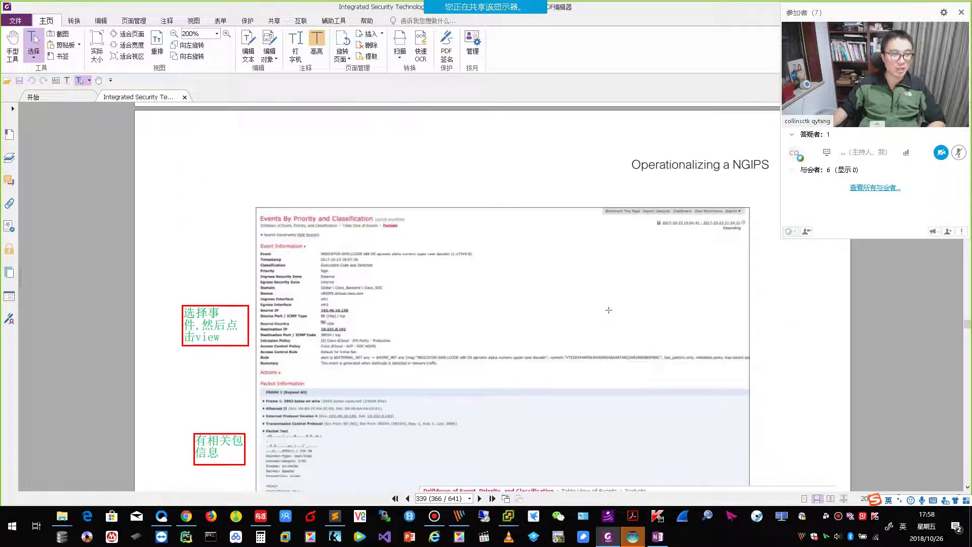
scroll(608, 309, "up", 3)
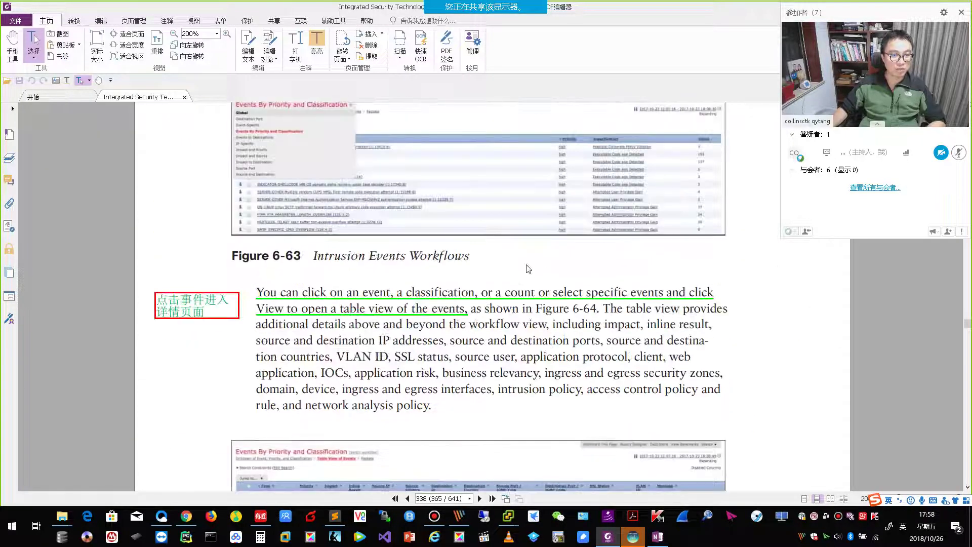
scroll(399, 310, "down", 2)
scroll(399, 310, "up", 5)
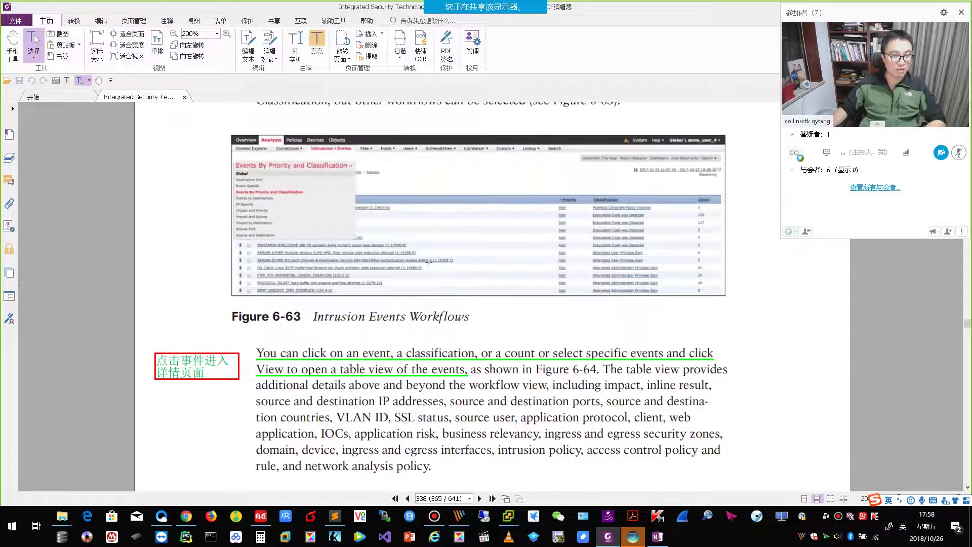
scroll(428, 343, "down", 10)
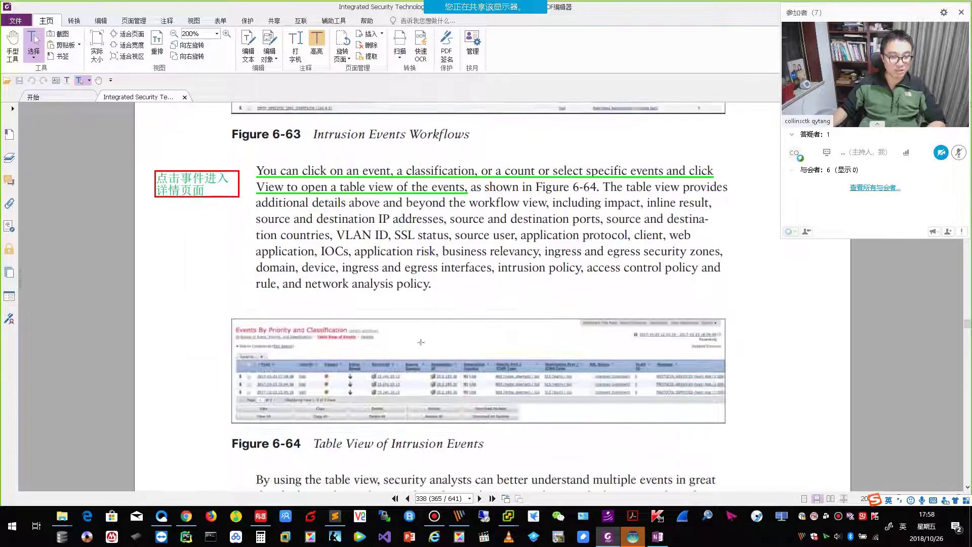
scroll(428, 344, "up", 1)
scroll(427, 343, "down", 1)
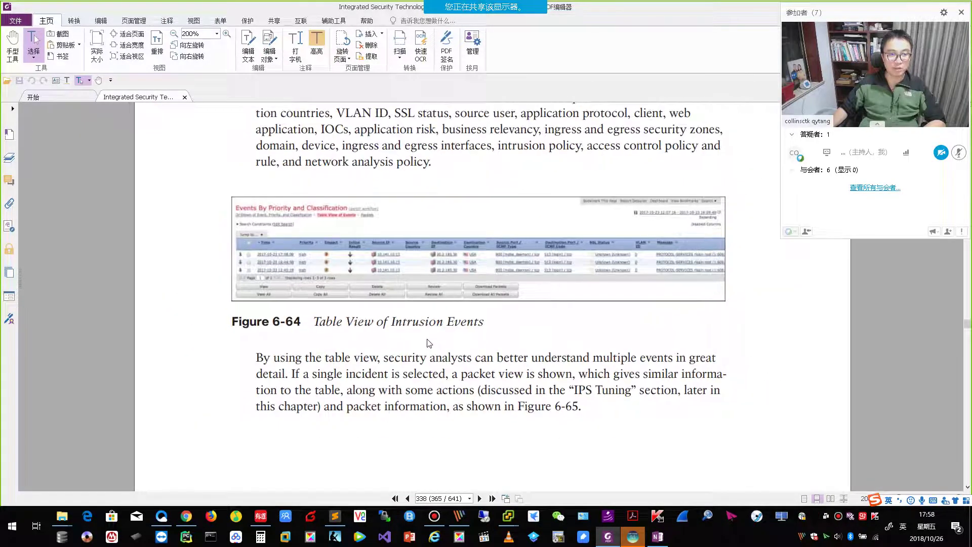
mouse_move(510, 517)
left_click(537, 488)
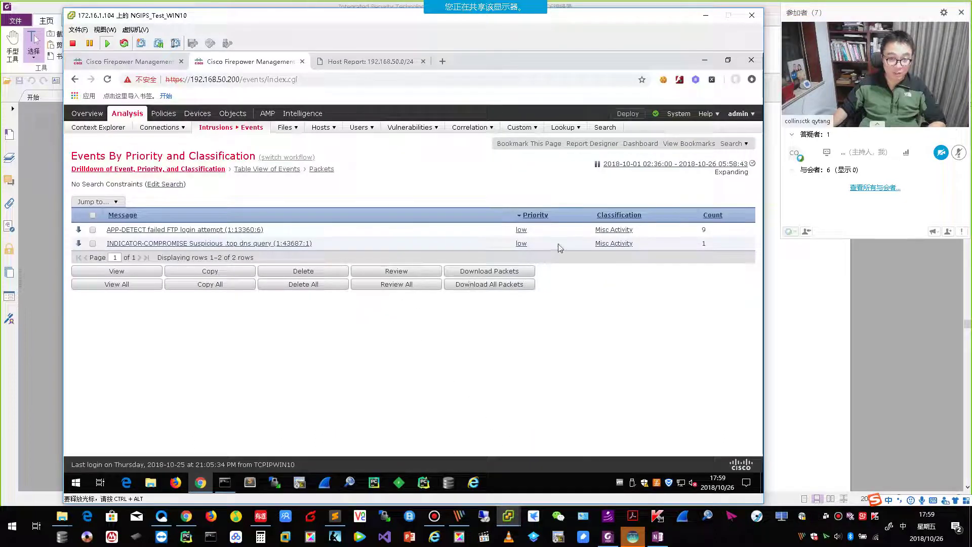
left_click(226, 230)
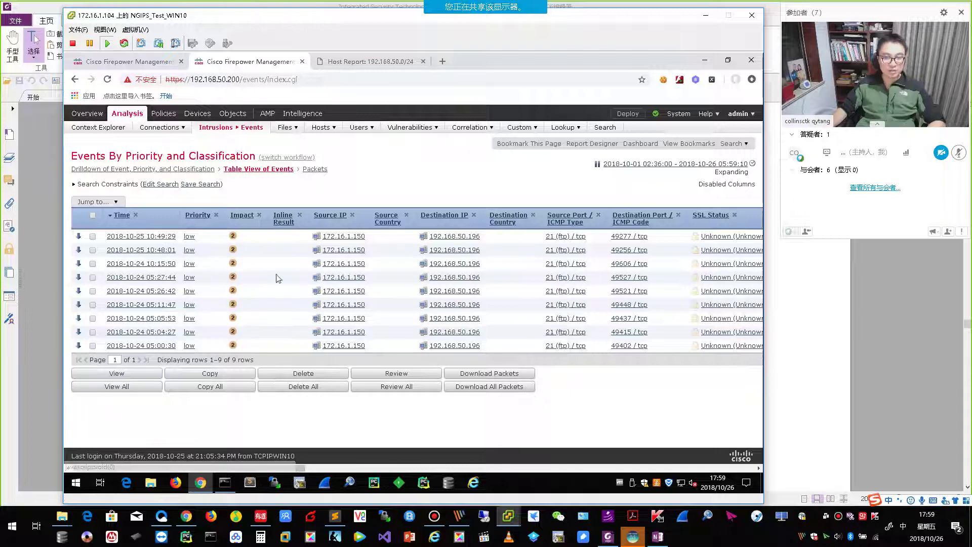
left_click(151, 238)
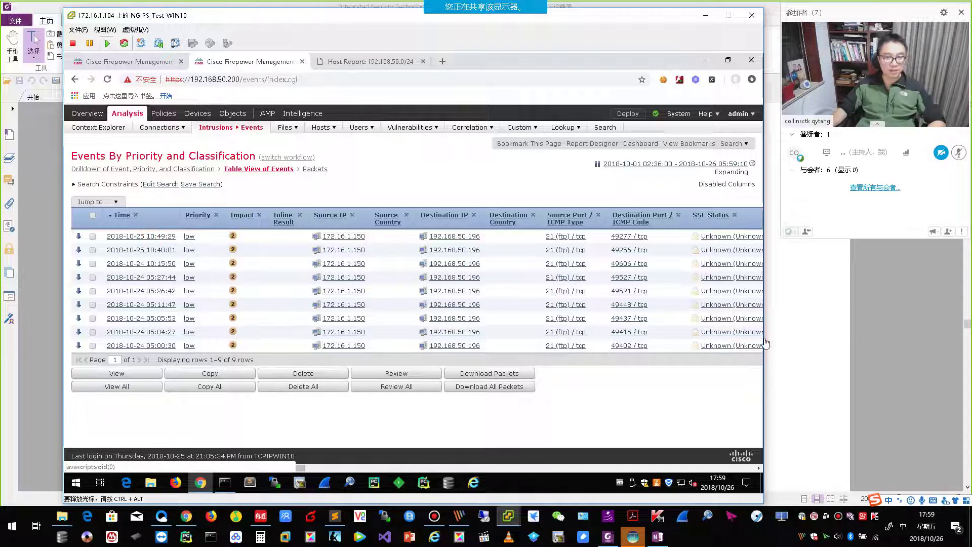
Step: Switch to the PDF book and read from the table view in Figure 6-64 to the packet view in Figure 6-65
left_click(793, 343)
scroll(754, 352, "down", 5)
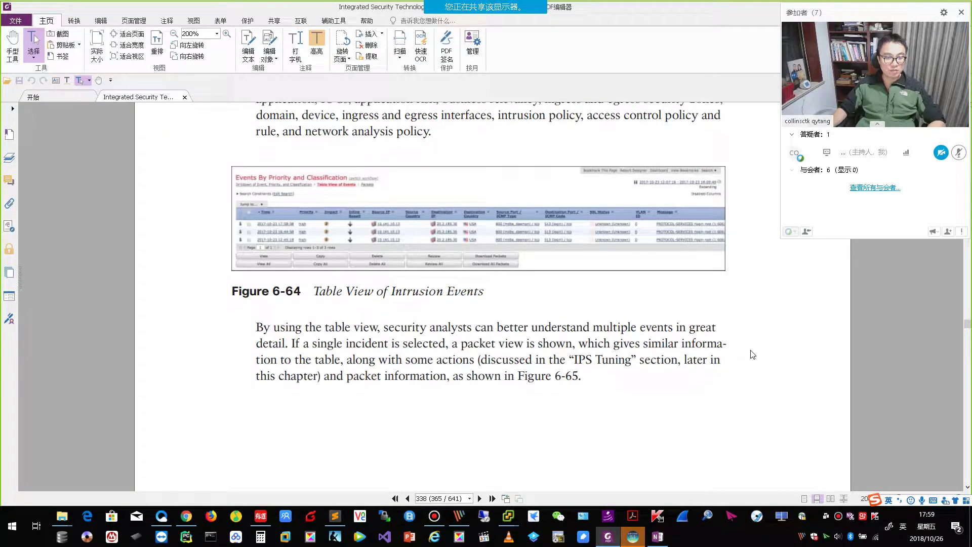
key("alt+Tab")
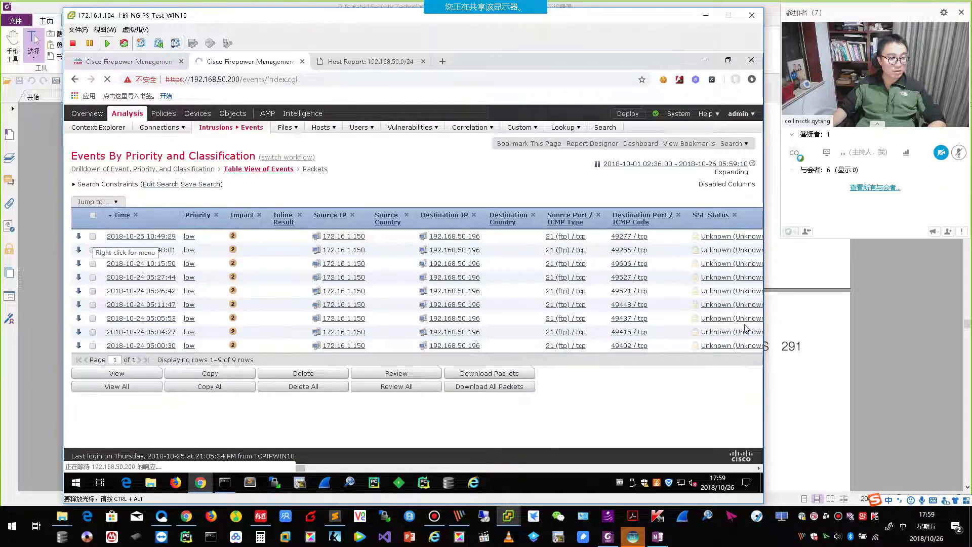
left_click(852, 365)
scroll(792, 386, "down", 4)
scroll(454, 381, "down", 5)
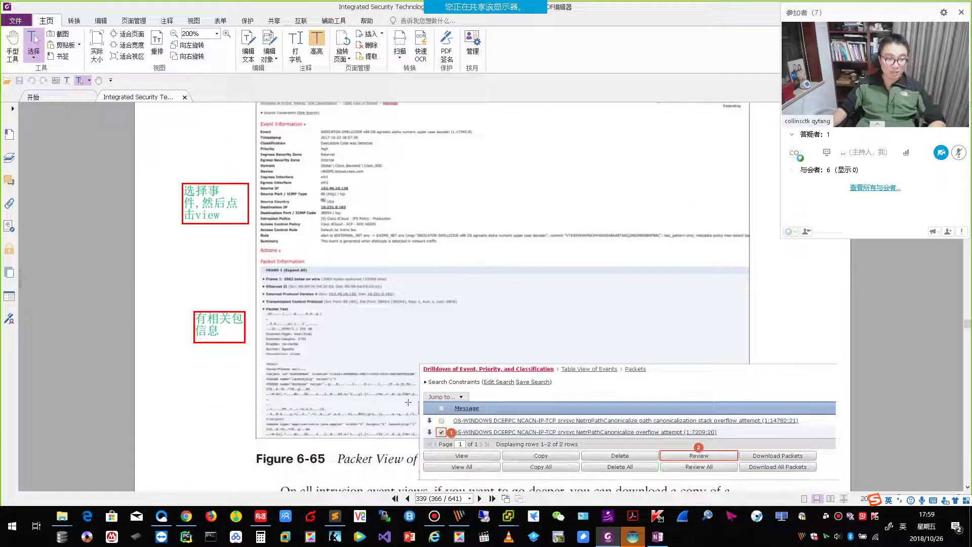
key("alt+Tab")
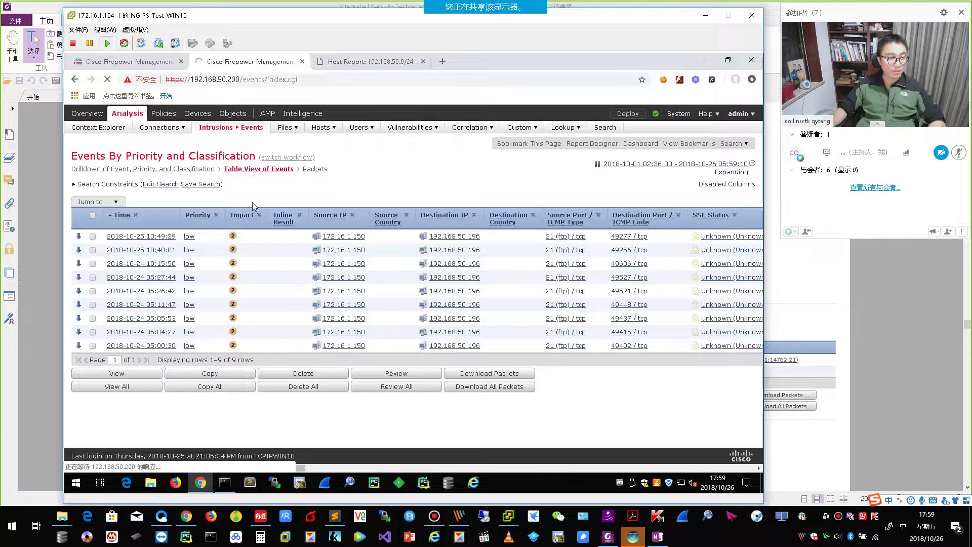
left_click(93, 236)
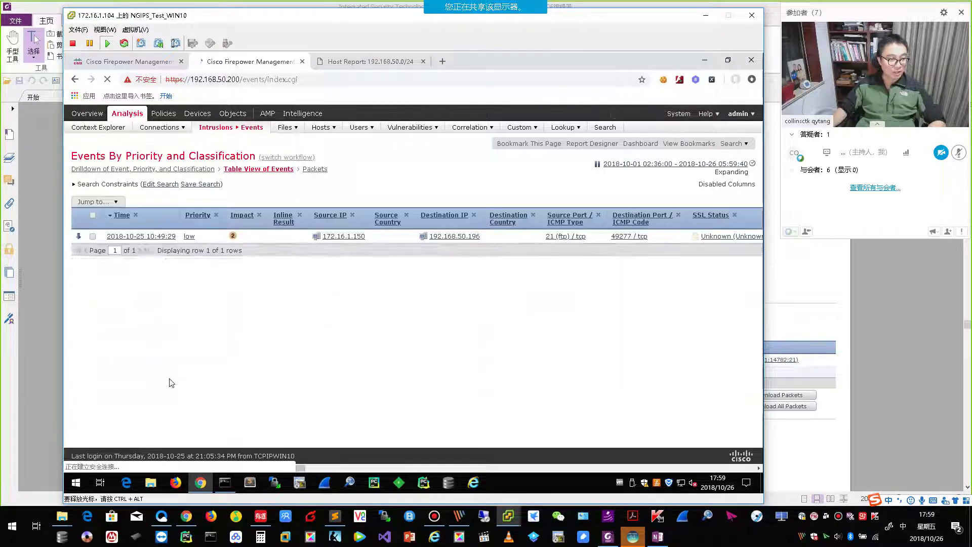
left_click(92, 236)
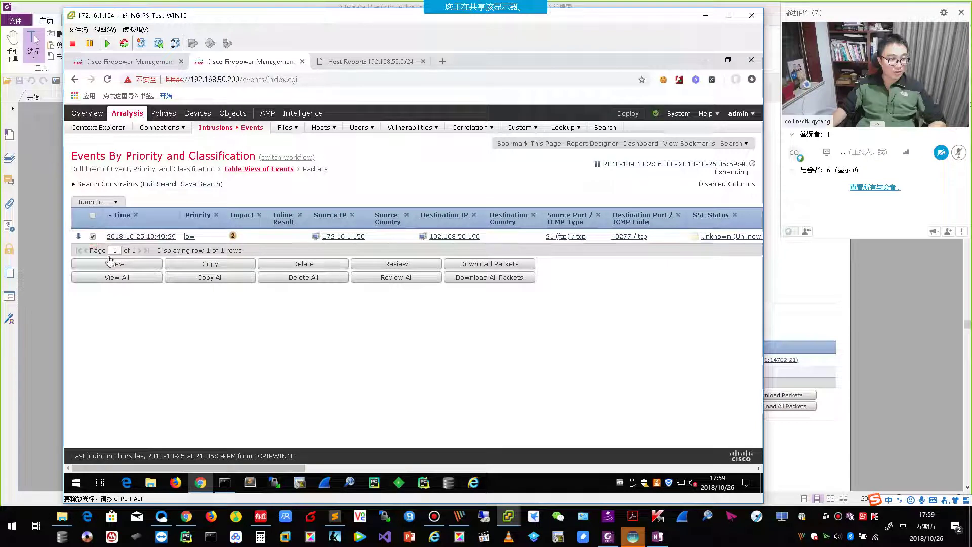
left_click(117, 264)
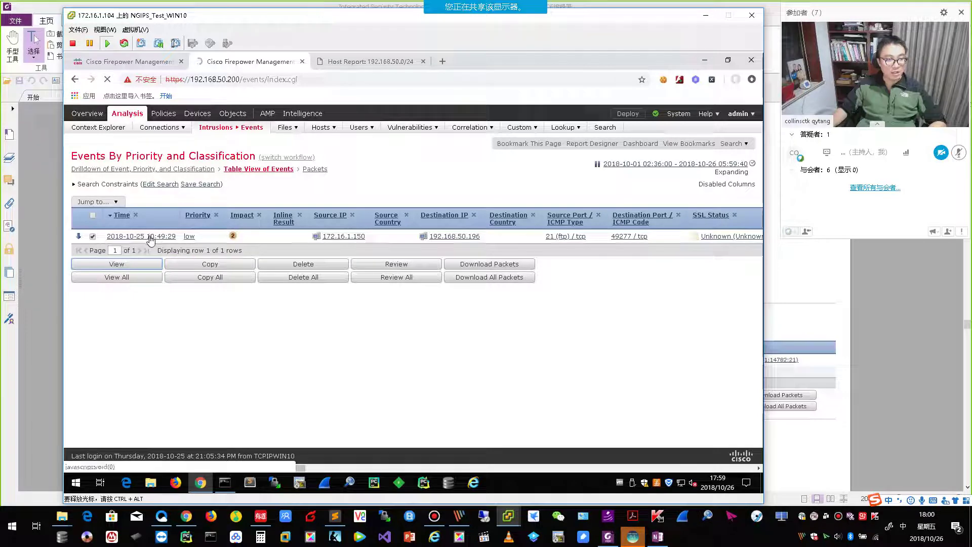
Step: Switch to the PDF book and look over the packet view example and the event review illustration around Figure 6-65
left_click(868, 336)
scroll(461, 320, "up", 5)
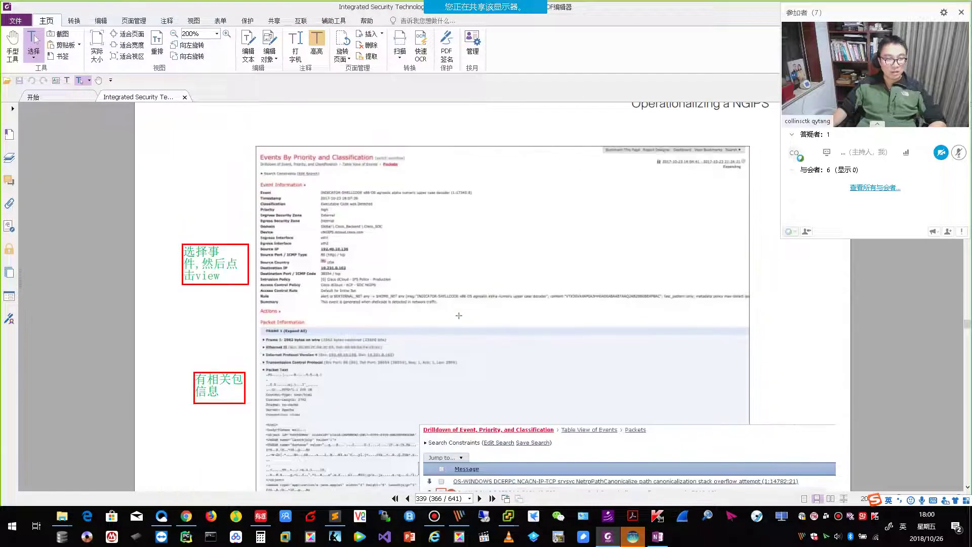
key("alt+Tab")
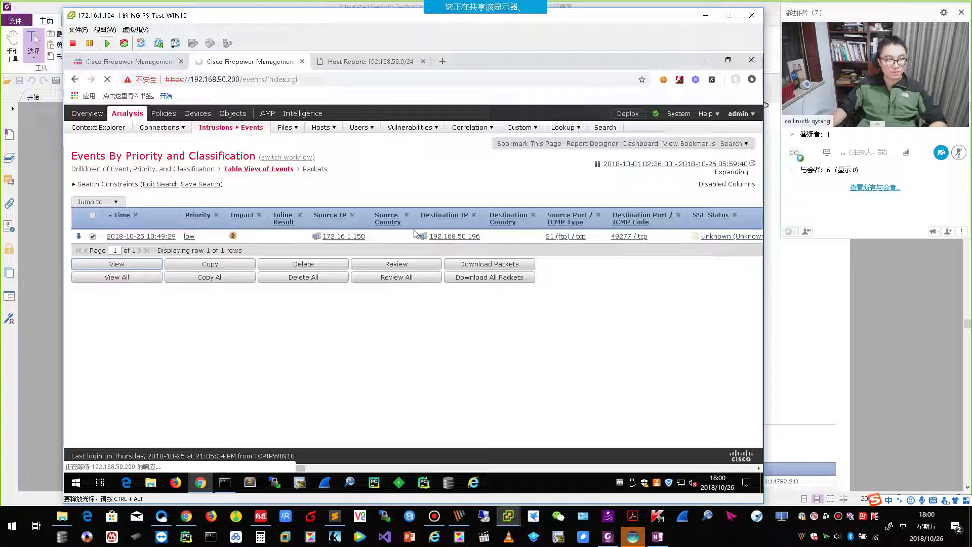
left_click(877, 341)
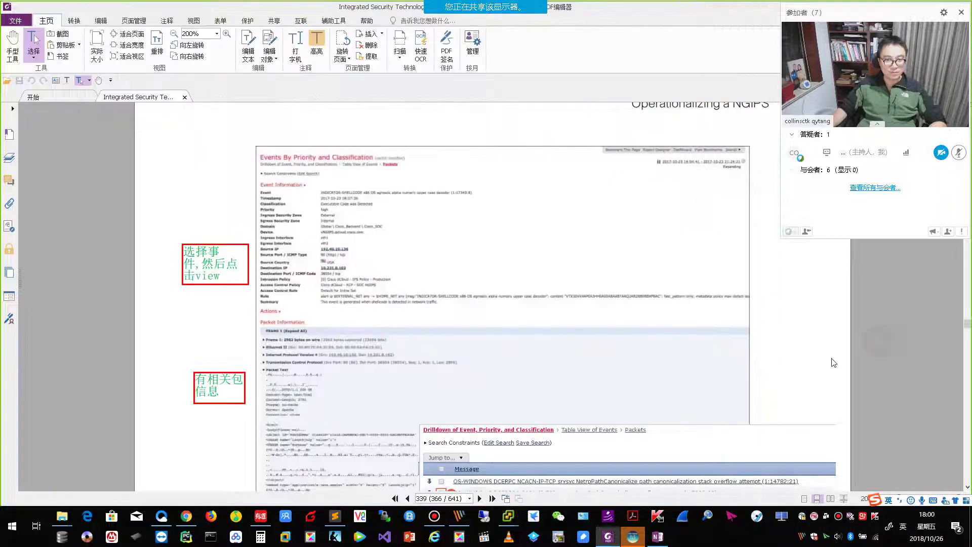
scroll(834, 362, "down", 5)
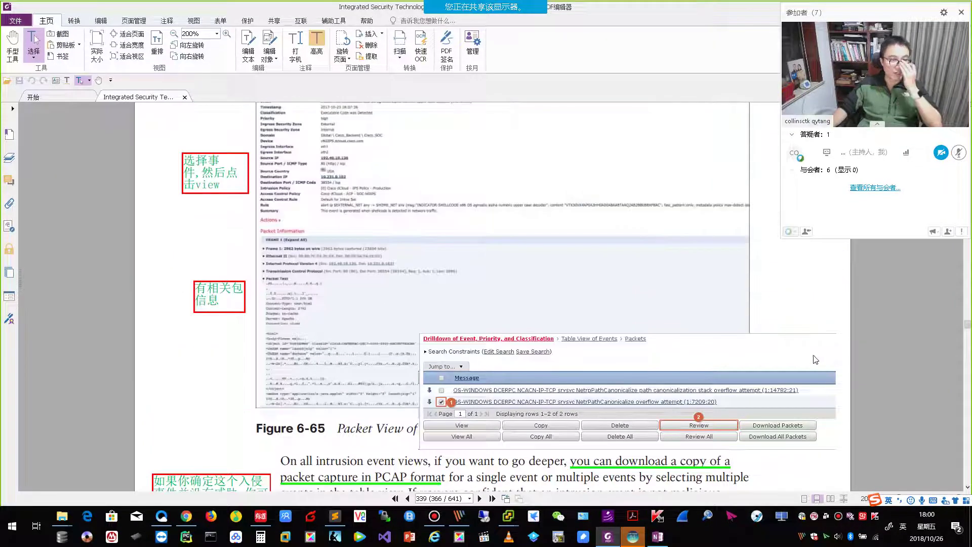
scroll(833, 363, "up", 2)
Step: Switch to the Firepower virtual machine and examine the event information and packet information of the failed FTP login event
mouse_move(508, 516)
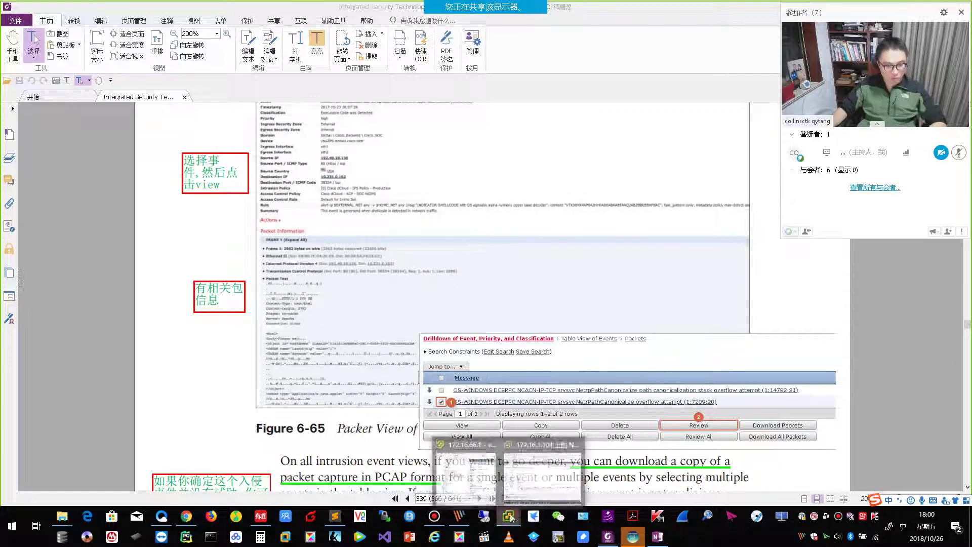
left_click(540, 481)
left_click(320, 376)
scroll(719, 357, "down", 3)
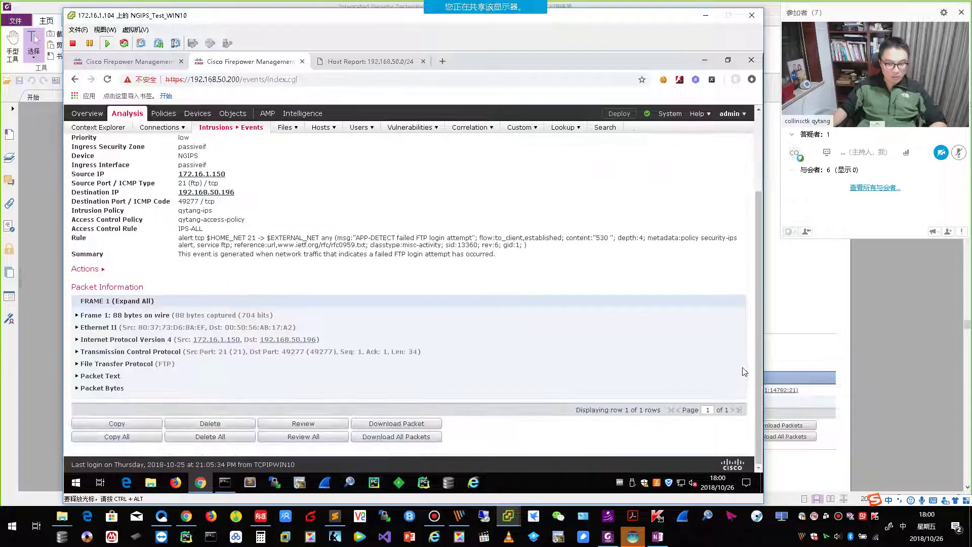
scroll(250, 242, "up", 5)
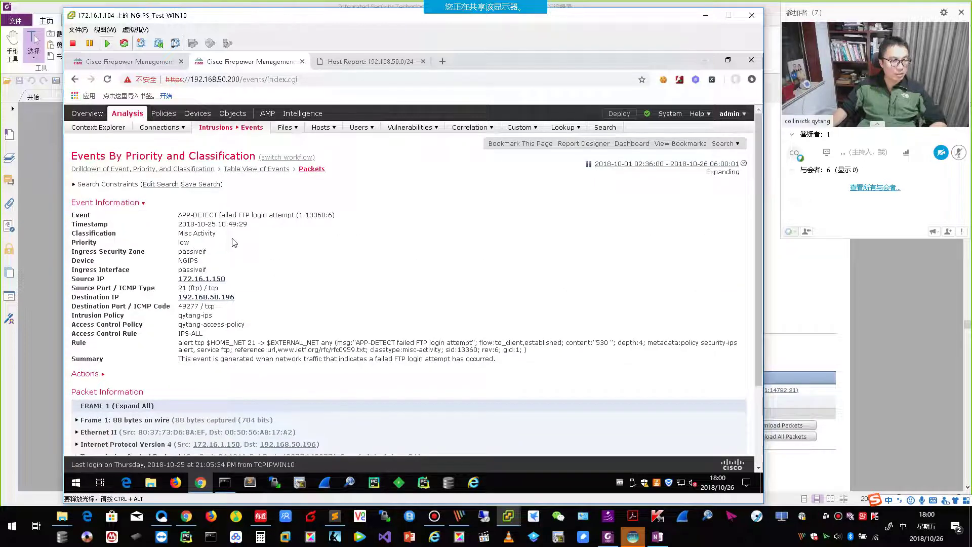
scroll(227, 251, "down", 2)
scroll(227, 250, "down", 1)
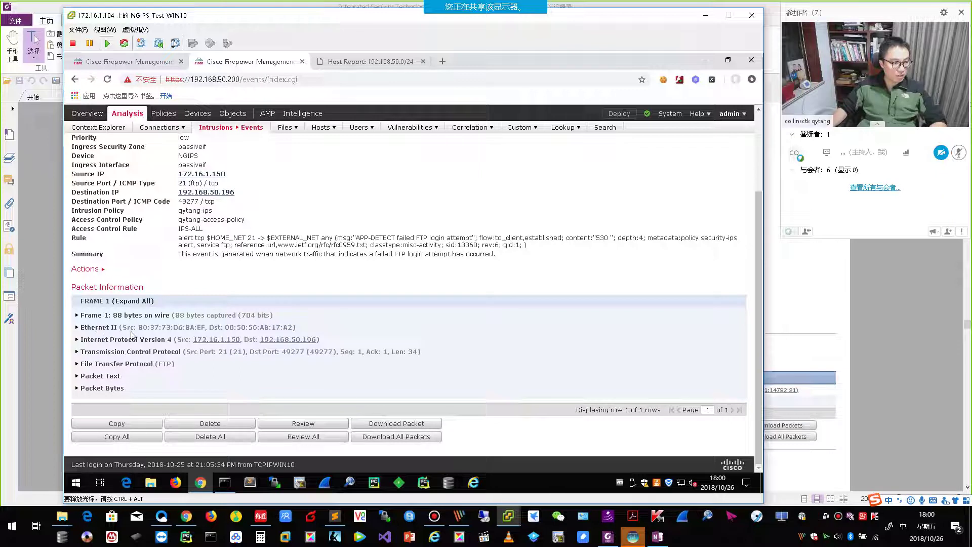
Step: Expand the File Transfer Protocol, Packet Text and Packet Bytes details of Frame 1 and highlight the FTP response lines
left_click(87, 365)
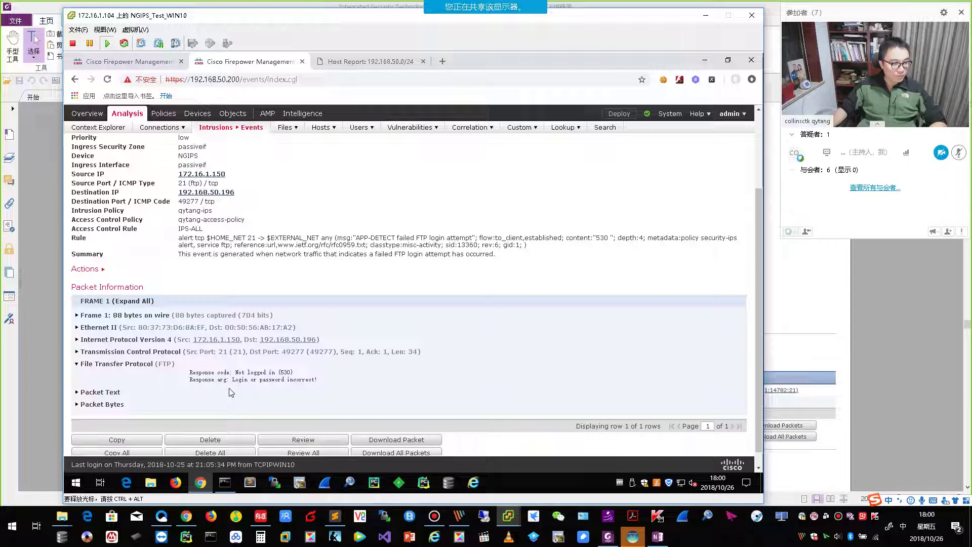
left_click(80, 392)
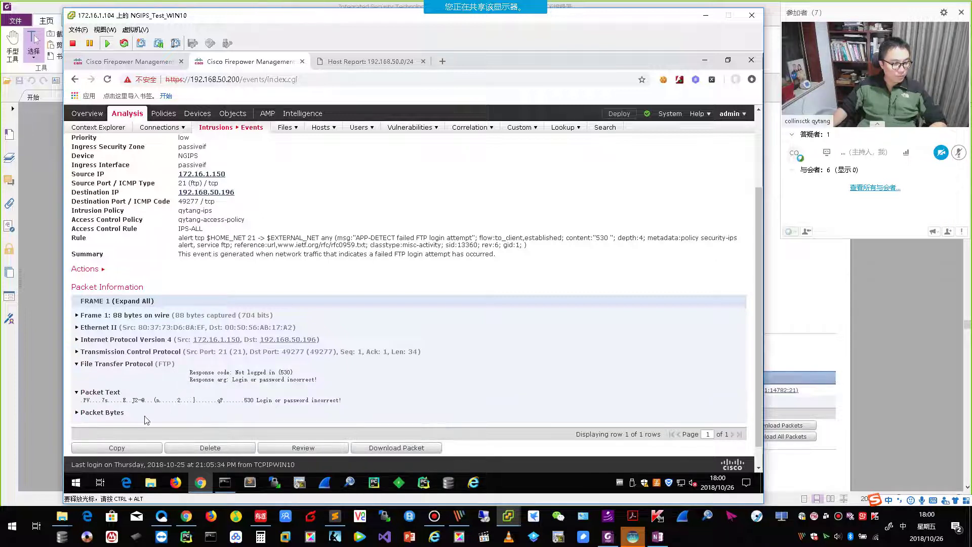
scroll(128, 420, "down", 1)
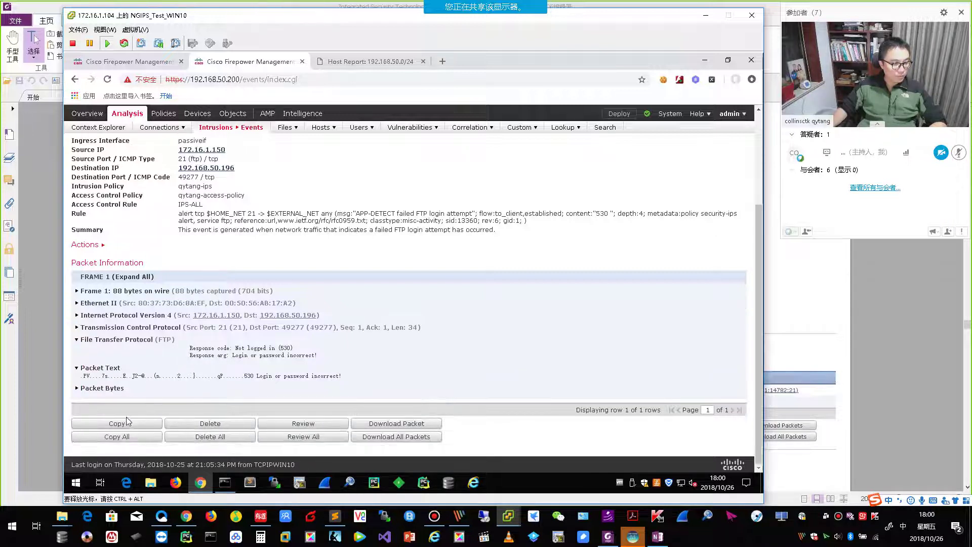
left_click(77, 389)
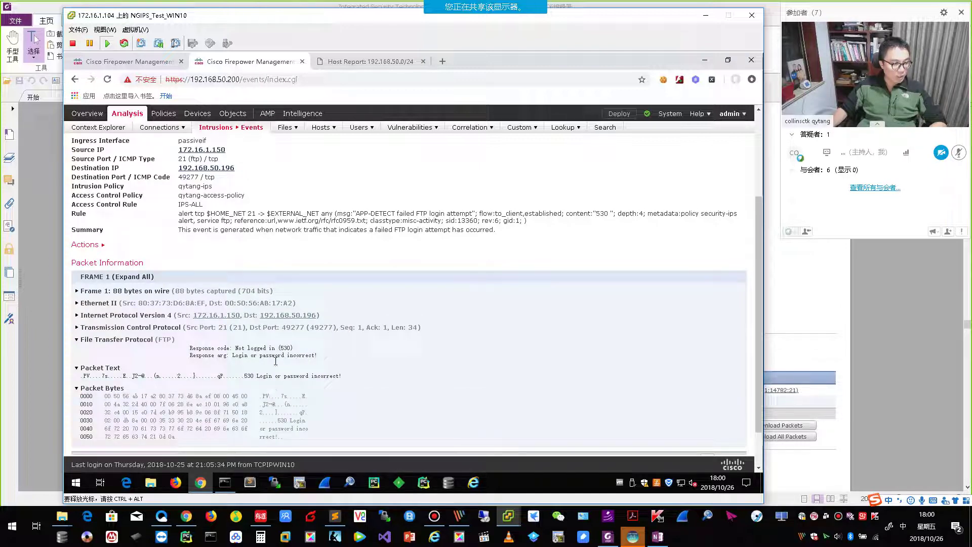
left_click_drag(230, 348, 297, 355)
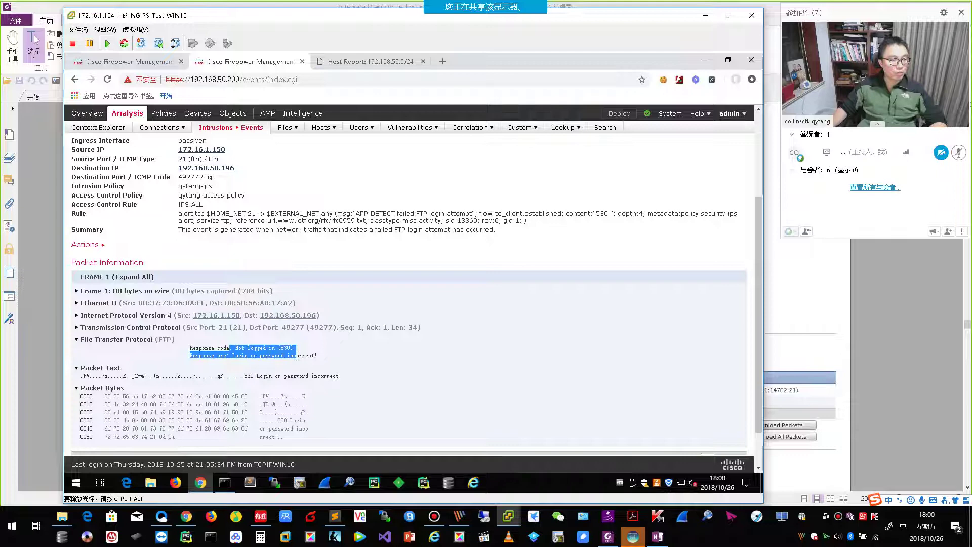
Step: Go back from the packet view to the event drilldown page, resubmitting the form and proceeding past the certificate warning for 192.168.50.200
left_click(865, 362)
key("alt+Tab")
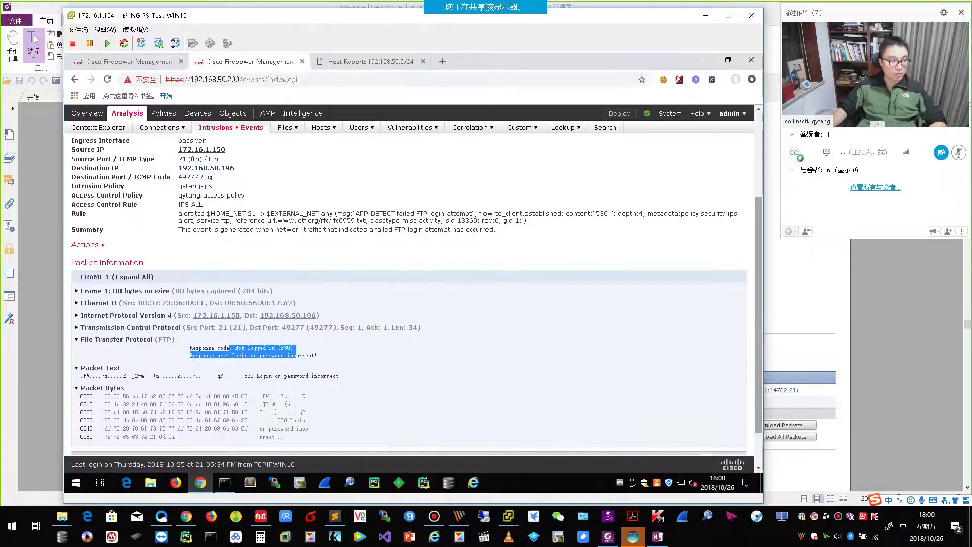
left_click(75, 79)
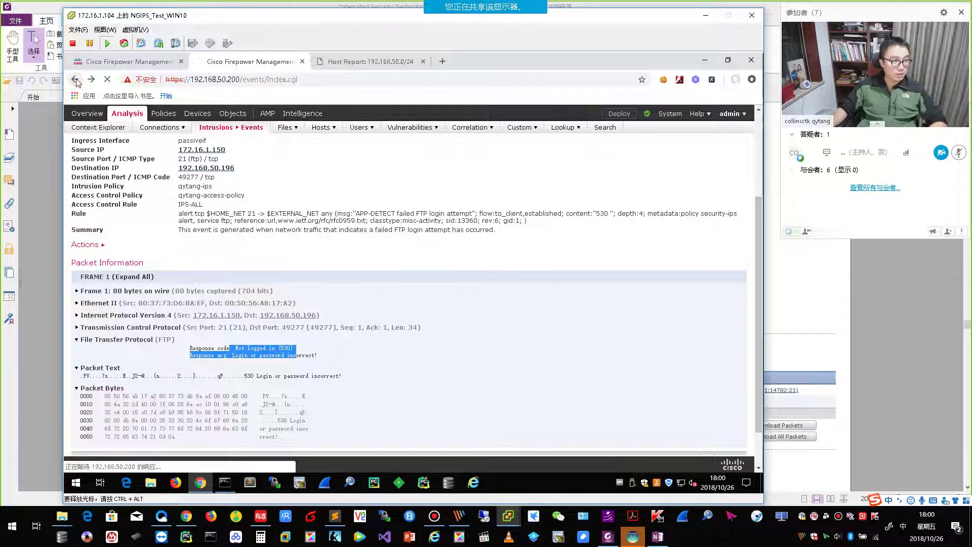
left_click(75, 81)
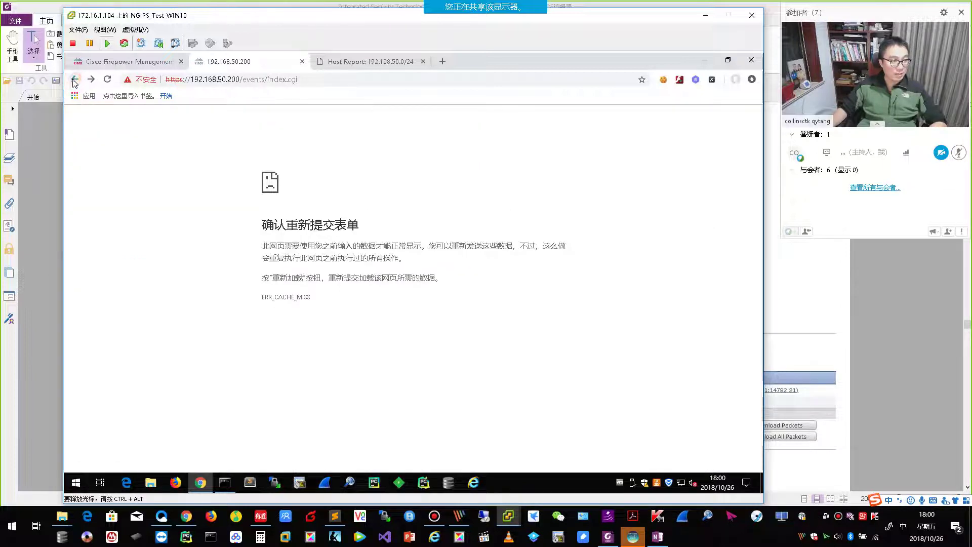
left_click(74, 81)
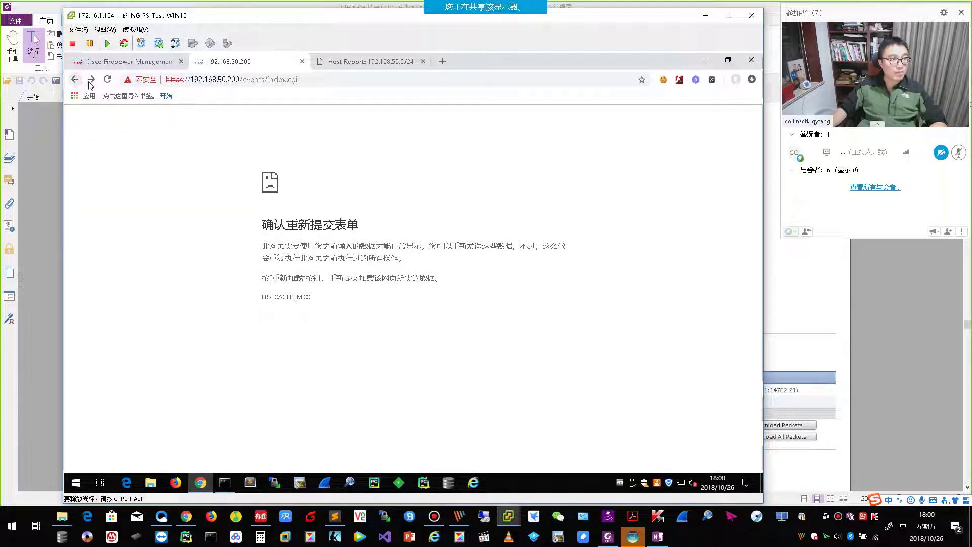
left_click(107, 80)
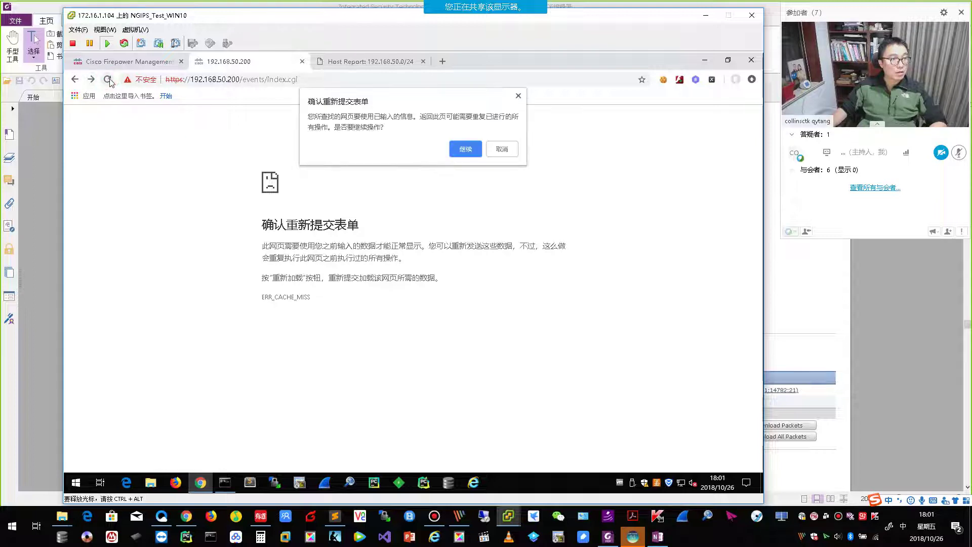
left_click(464, 151)
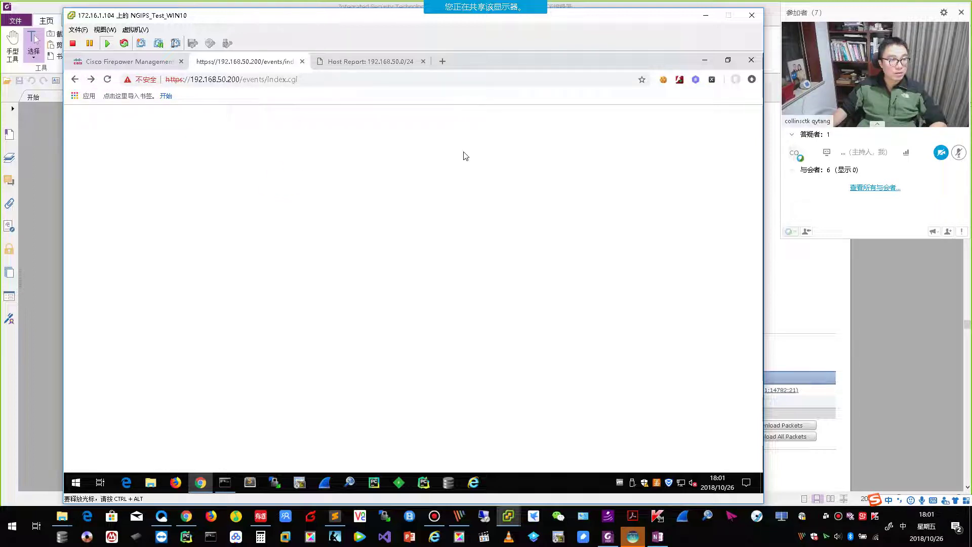
left_click(269, 348)
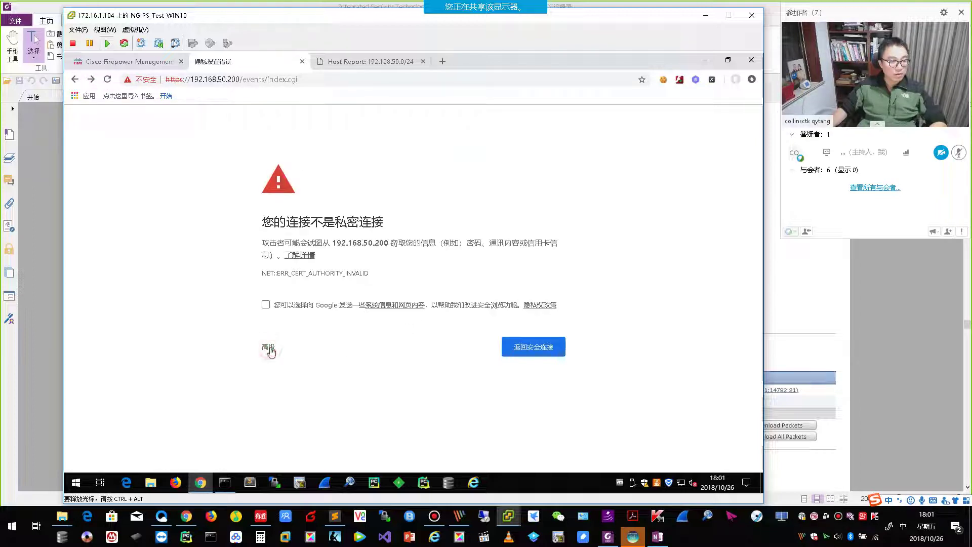
left_click(322, 414)
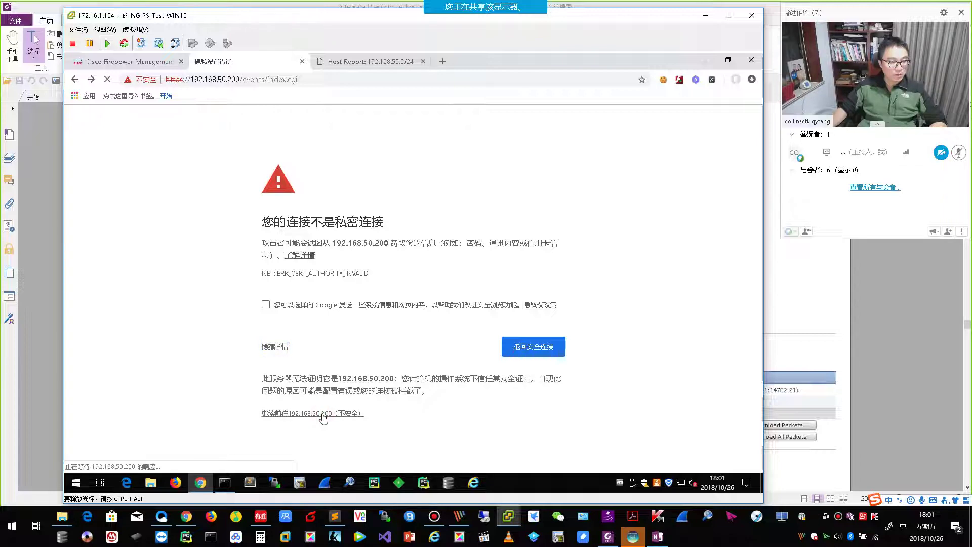
Step: Switch to the PDF book and read the passage under Figure 6-65 on PCAP downloads, reviewed events and event deletion, checking the loading Firepower page meanwhile
left_click(906, 366)
scroll(906, 365, "down", 5)
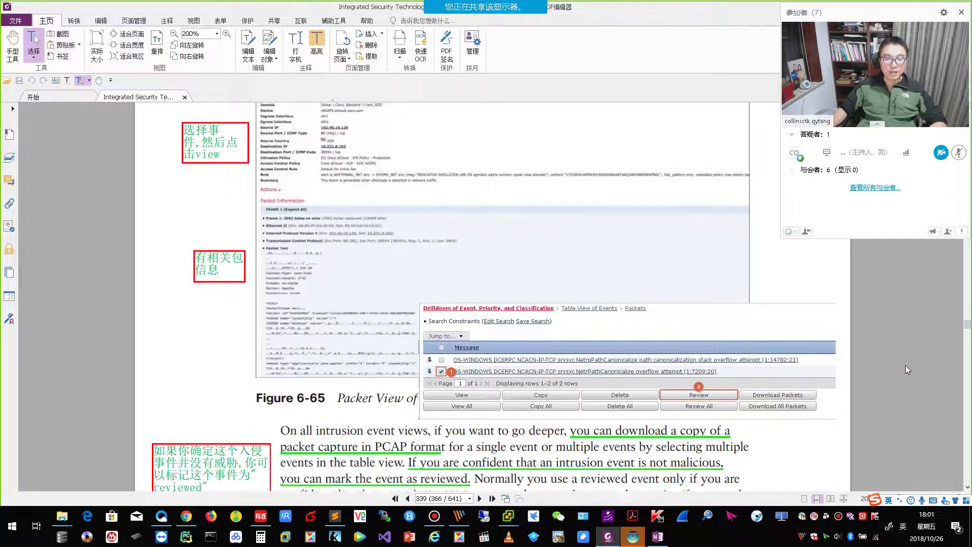
scroll(905, 366, "down", 1)
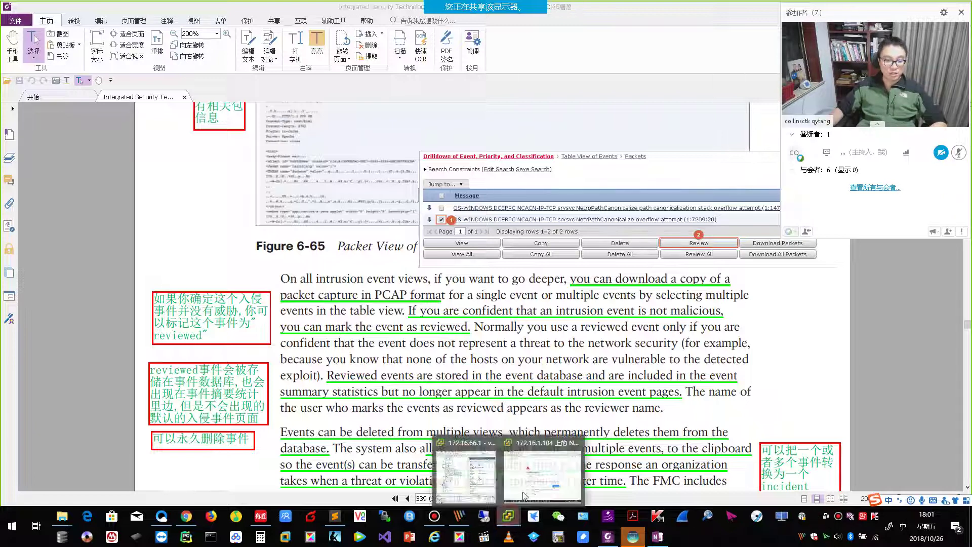
left_click(508, 516)
left_click(314, 414)
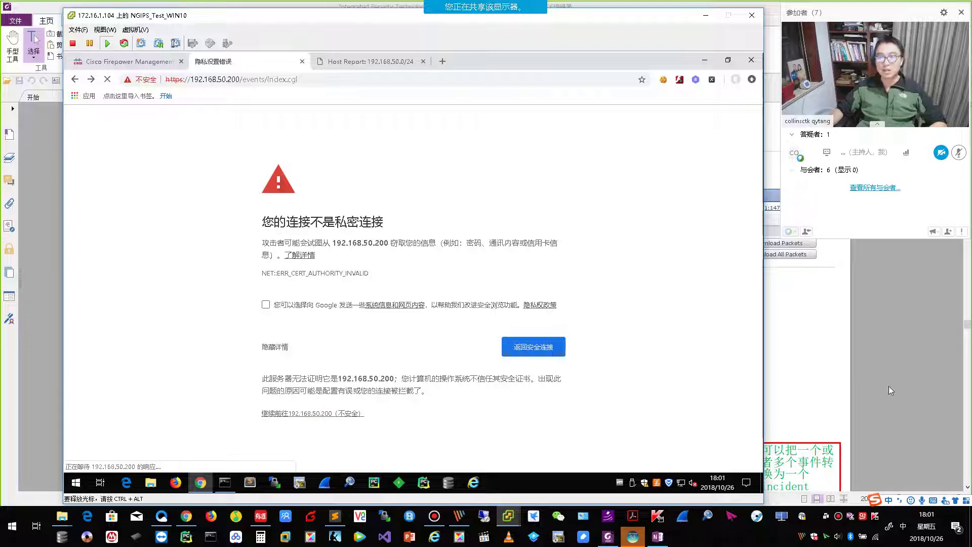
key("alt+Tab")
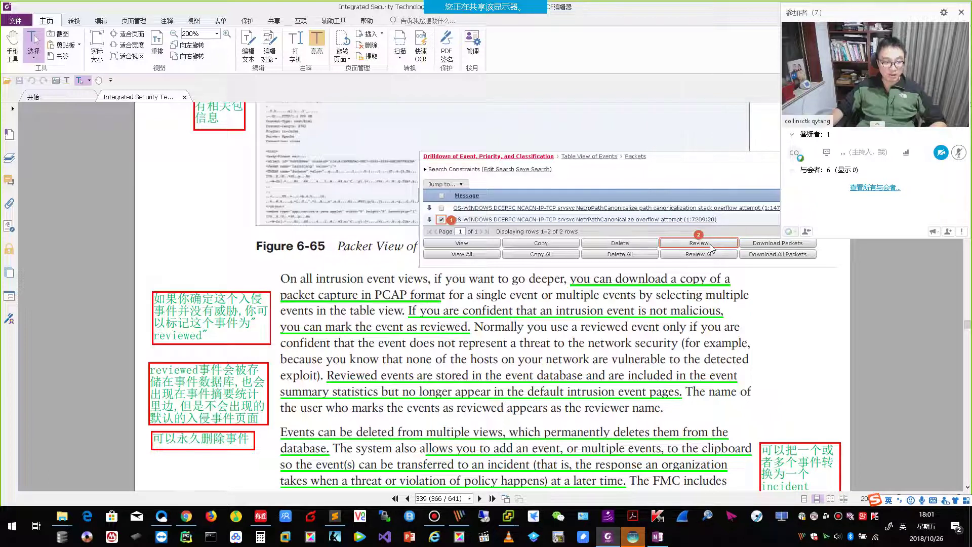
scroll(721, 312, "down", 3)
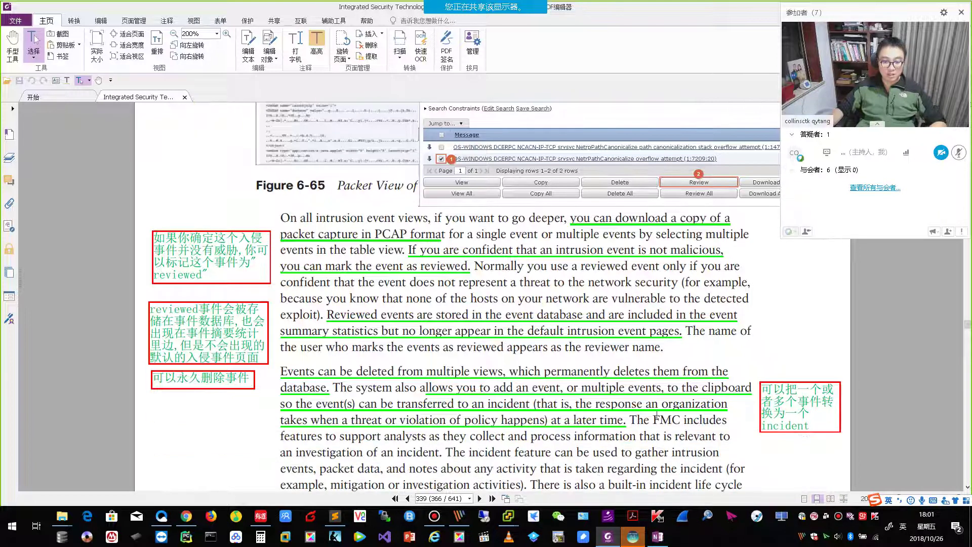
Step: Switch to the Firepower virtual machine and select the APP-DETECT failed FTP login attempt (1:13360:6) event
mouse_move(508, 516)
left_click(551, 488)
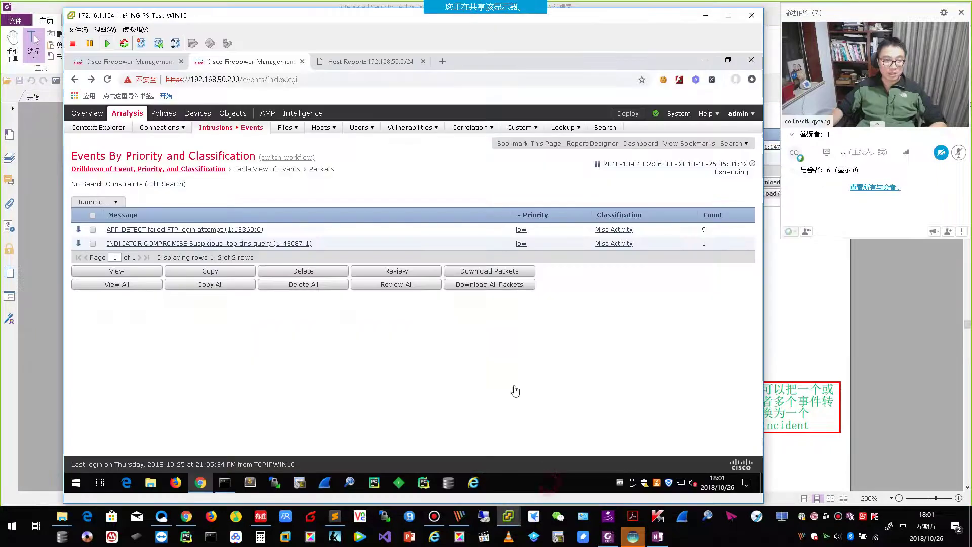
left_click(93, 231)
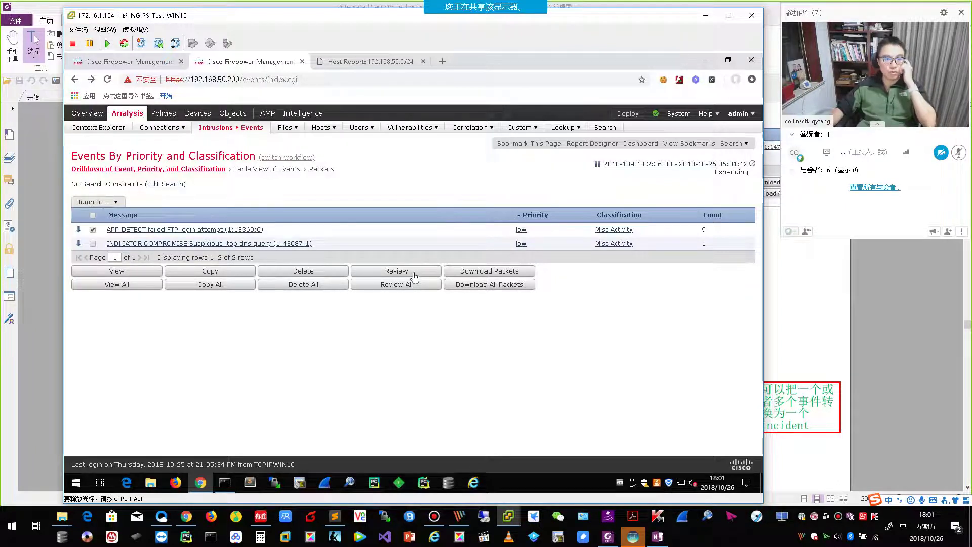
Step: Switch to the PDF book and read about incidents up to the new incident example in Figure 6-66
left_click(868, 351)
scroll(865, 362, "down", 5)
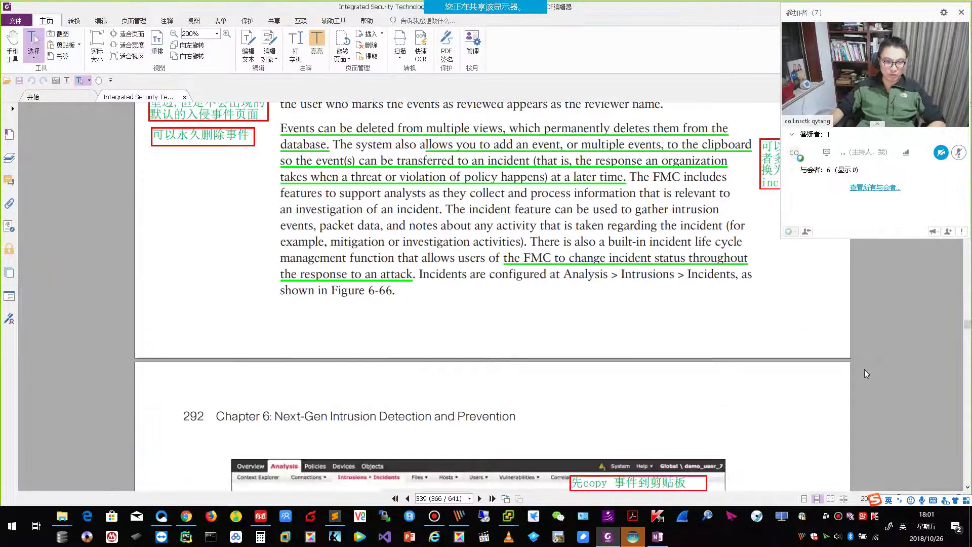
scroll(865, 374, "down", 2)
scroll(865, 373, "down", 1)
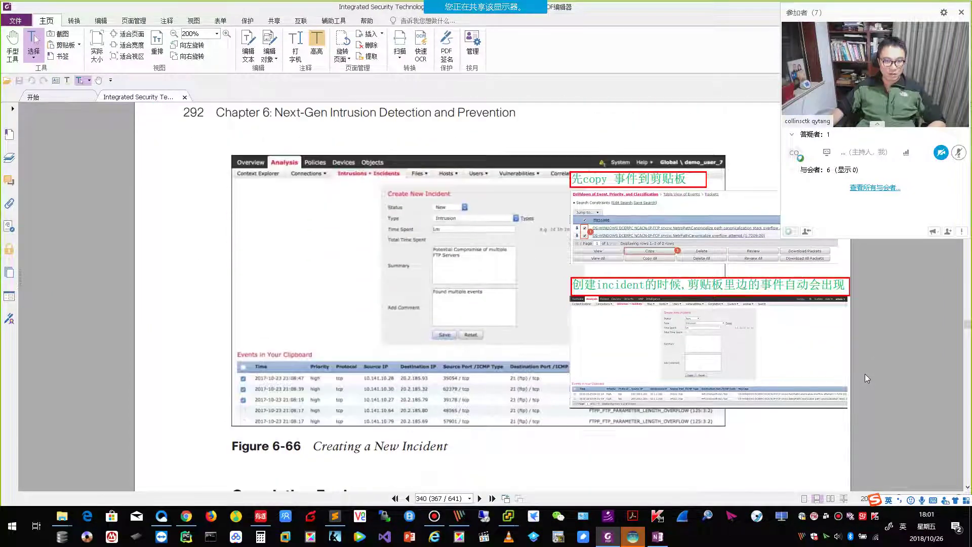
Step: Switch to the Firepower virtual machine and open the table view of the APP-DETECT failed FTP login attempt events
key("alt+Tab")
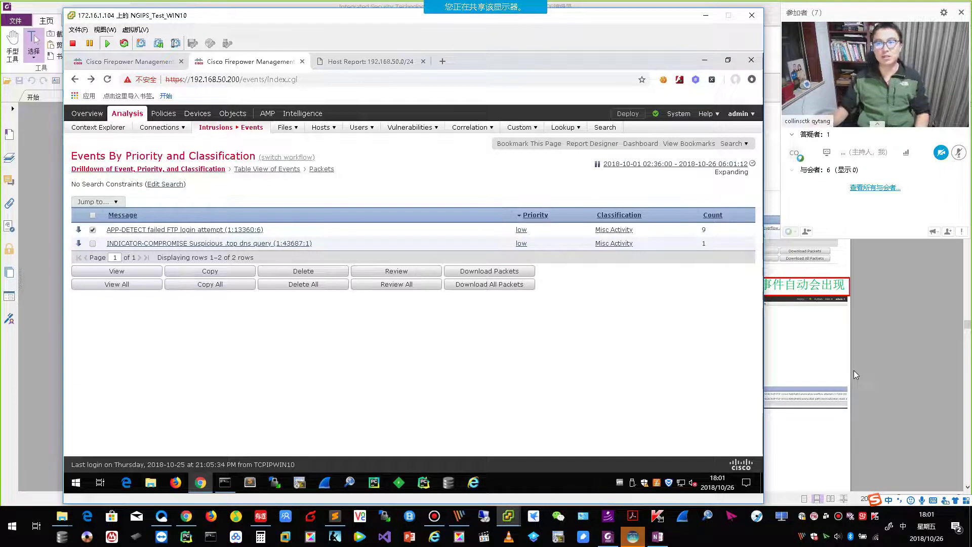
left_click(114, 270)
left_click(165, 230)
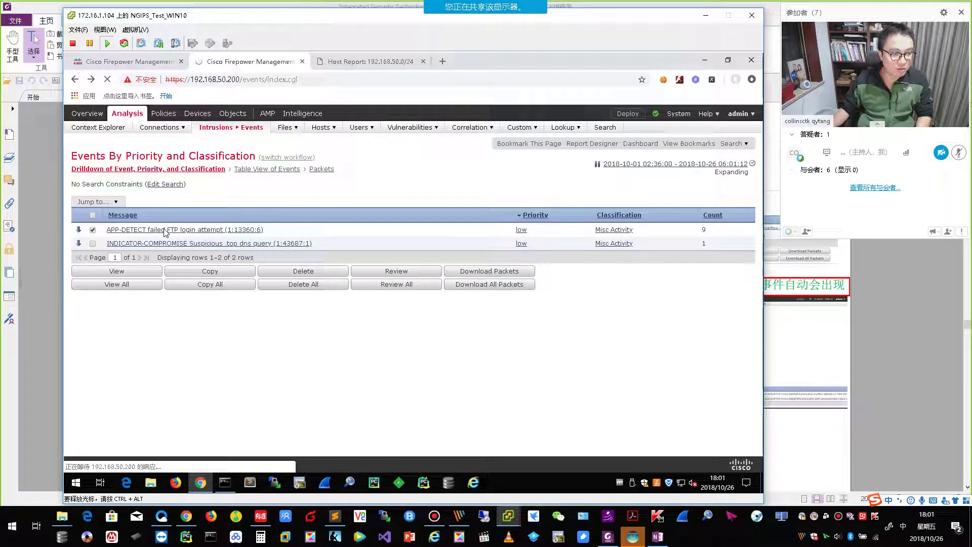
Step: Switch to the PDF book and look over Figure 6-66 and the start of the Correlation Engine section
left_click(904, 322)
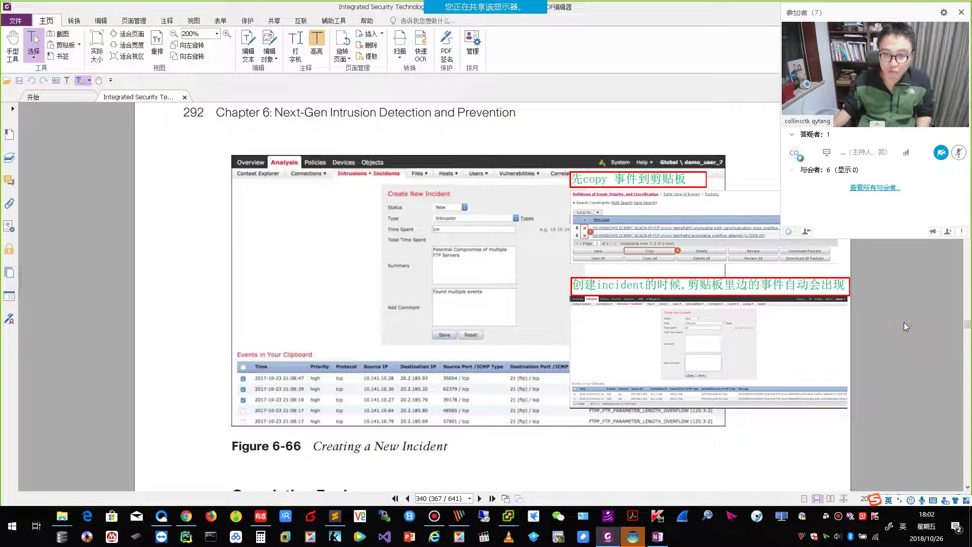
scroll(901, 324, "down", 2)
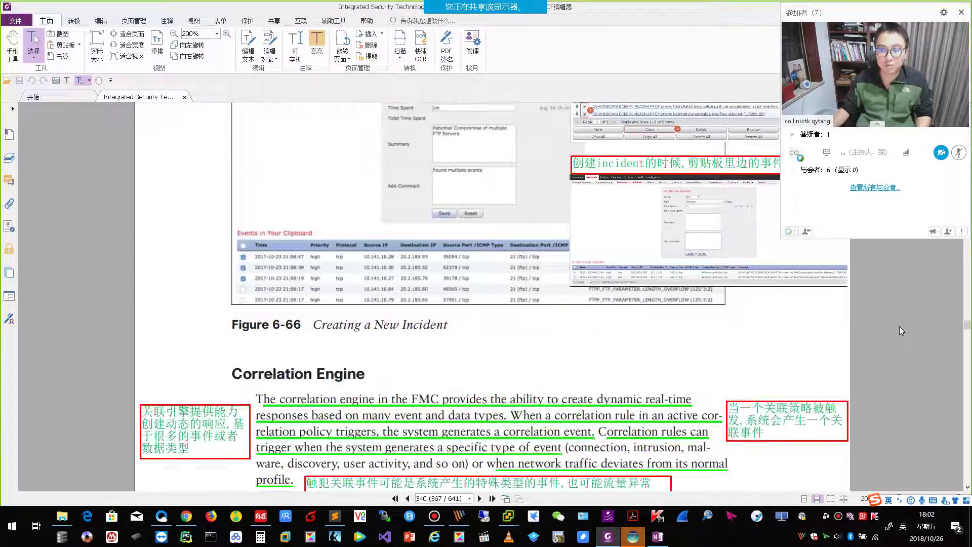
scroll(899, 329, "down", 1)
scroll(898, 329, "up", 2)
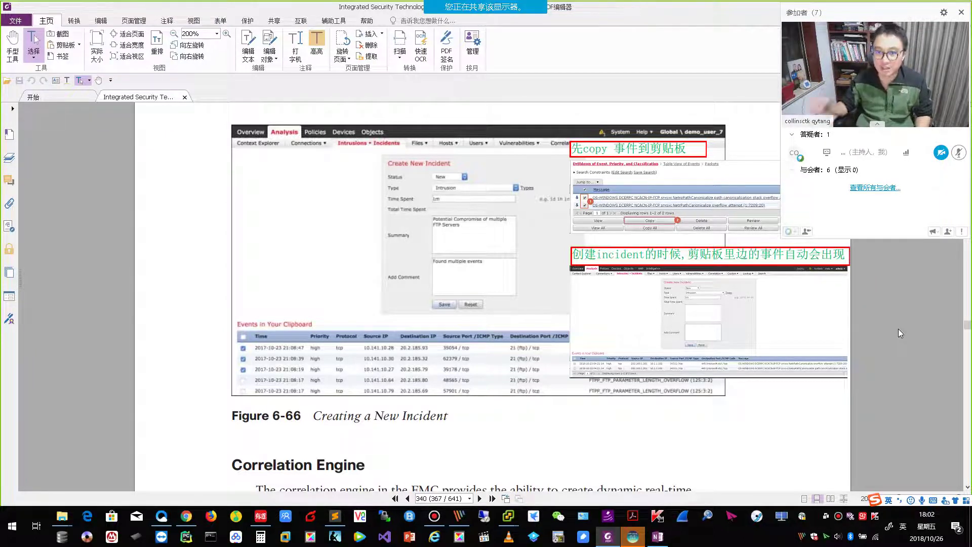
key("alt+Tab")
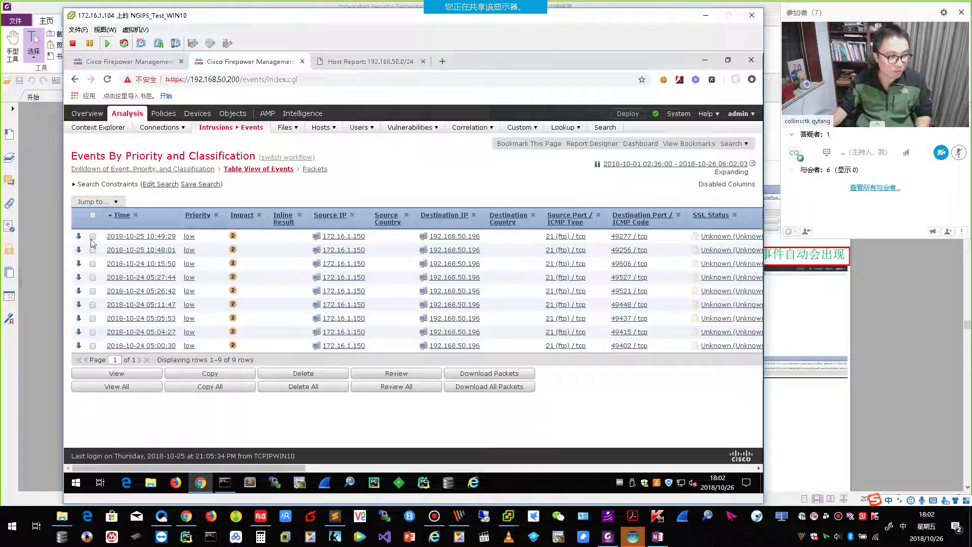
left_click(92, 263)
left_click(93, 250)
left_click(93, 236)
left_click(92, 277)
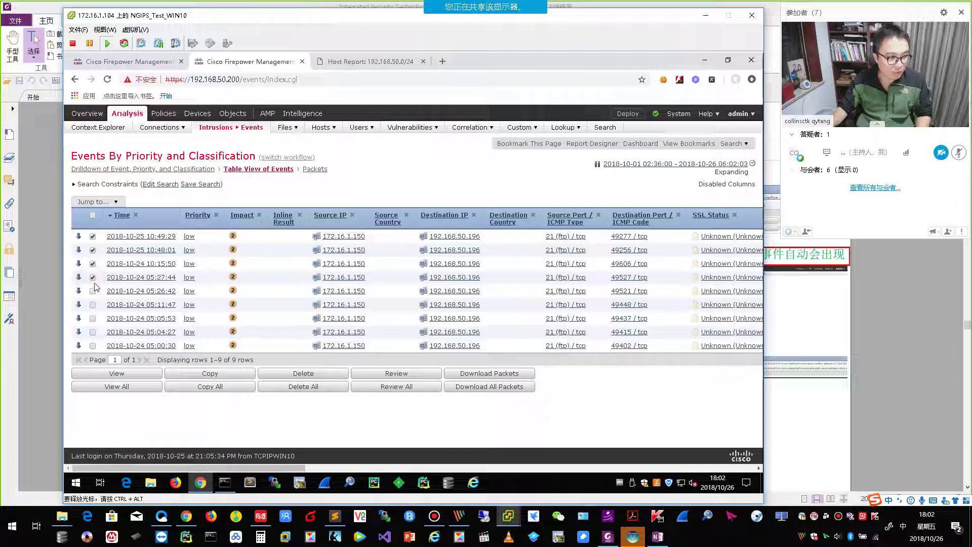
left_click(92, 291)
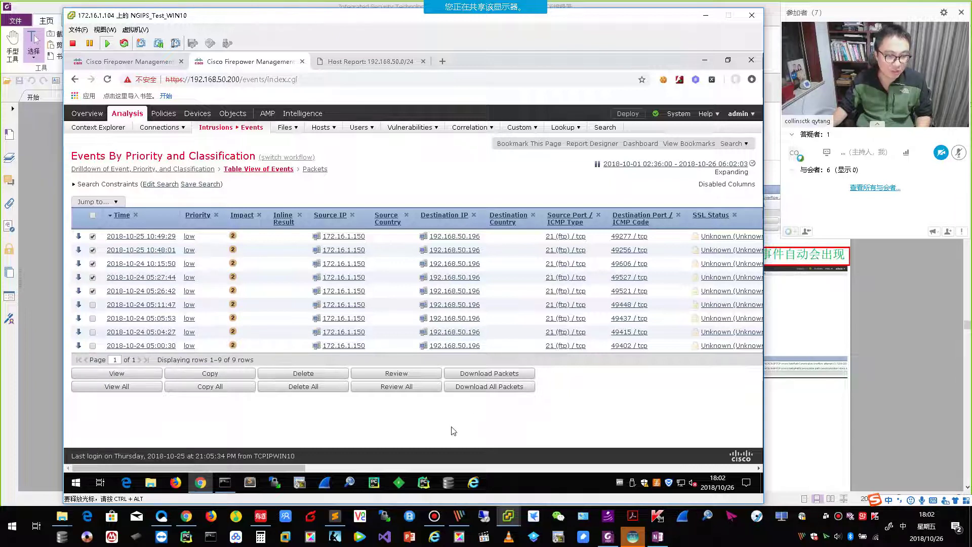
left_click(216, 376)
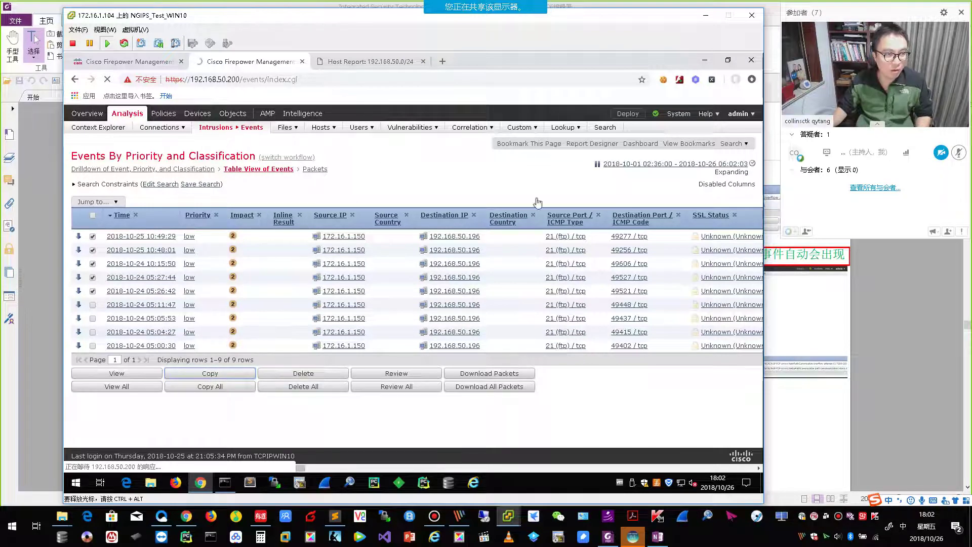
Step: Check the book's incident creation example, return to the Firepower virtual machine and try to open the Intrusions section
left_click(893, 330)
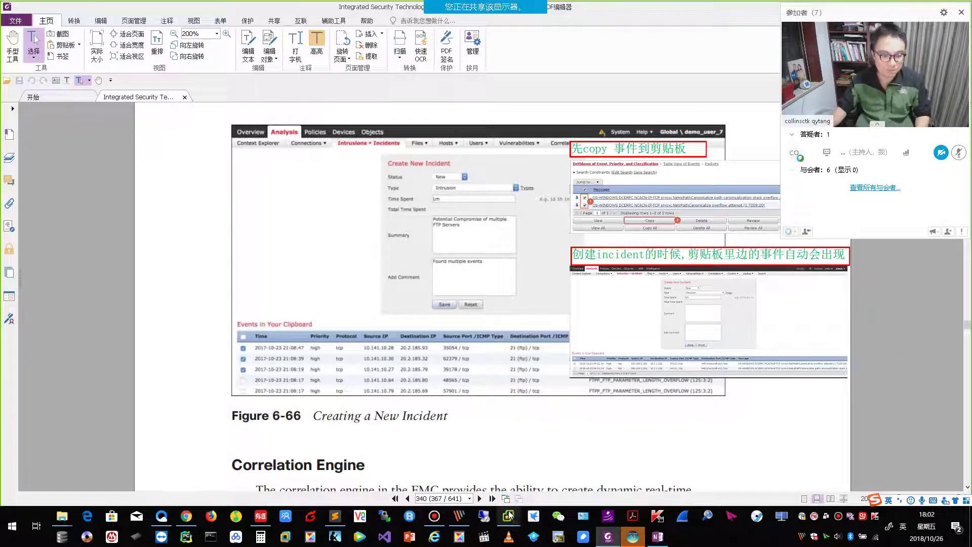
mouse_move(509, 516)
left_click(551, 471)
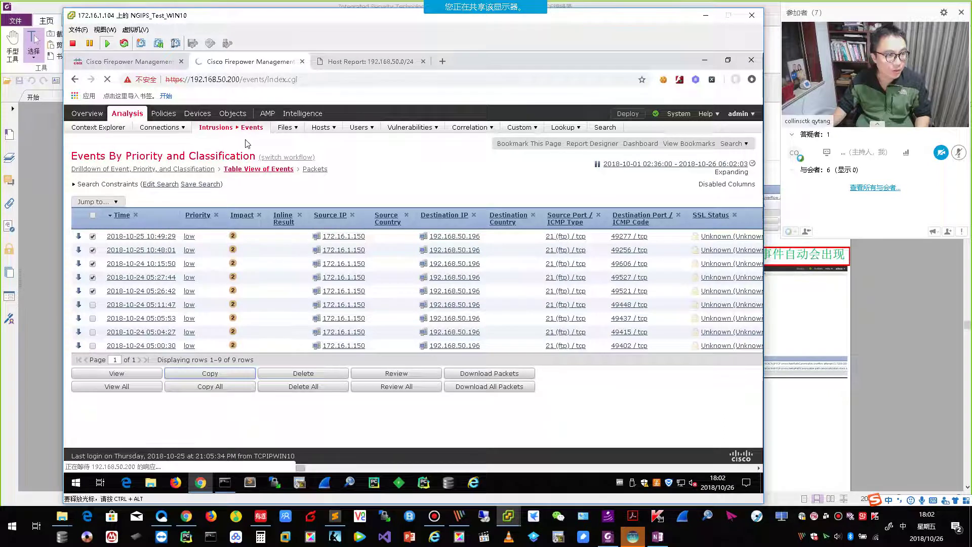
mouse_move(238, 132)
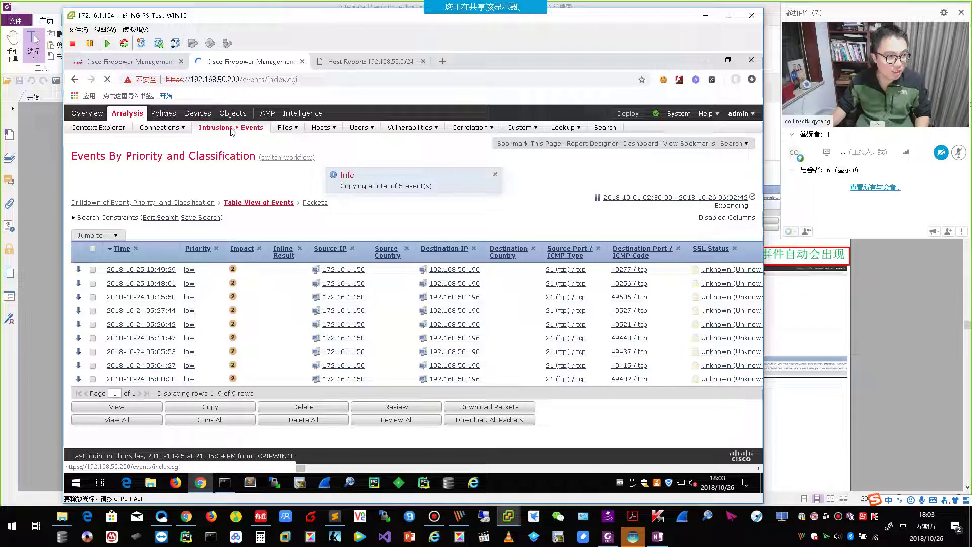
left_click(236, 130)
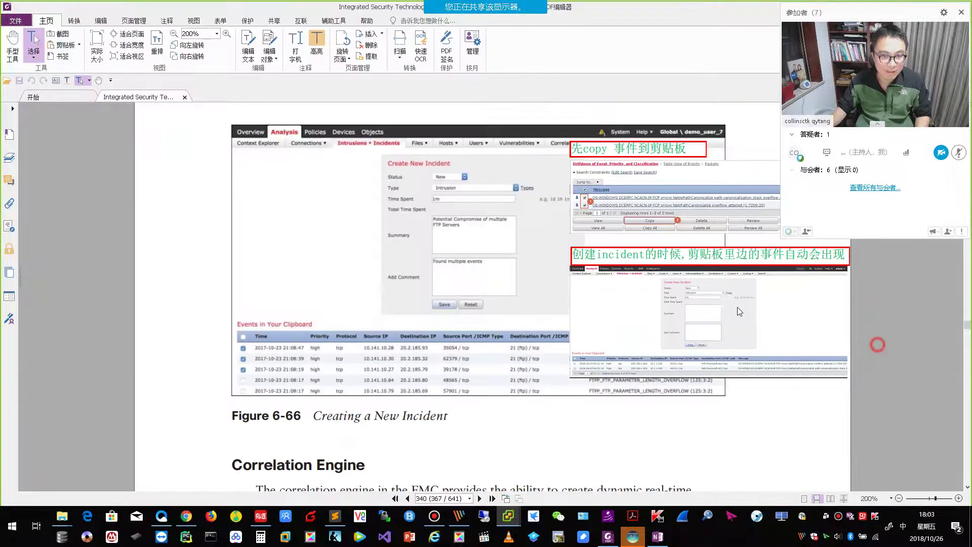
Step: Examine the enlarged Create New Incident form and clipboard events in the book's Figure 6-66 and return to the Firepower virtual machine
left_click(850, 330)
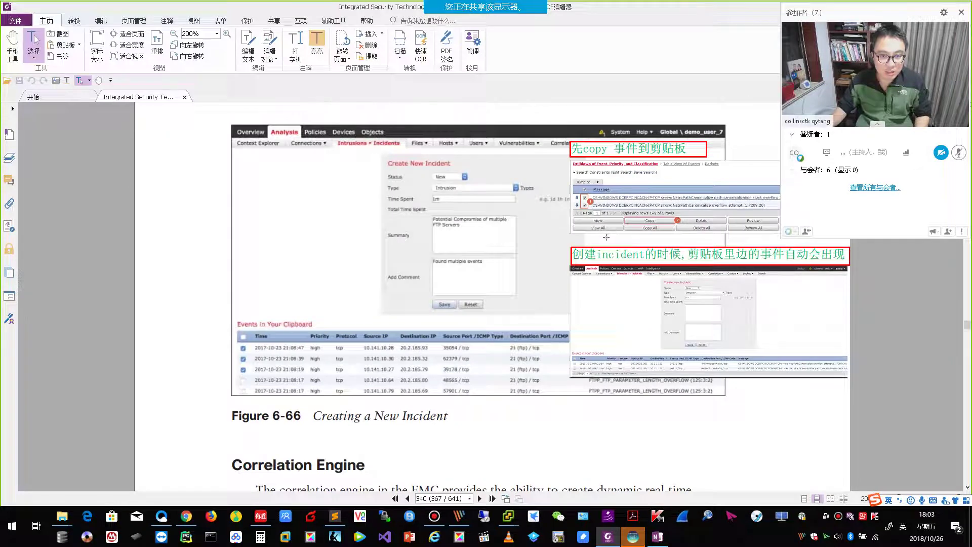
scroll(606, 236, "up", 2)
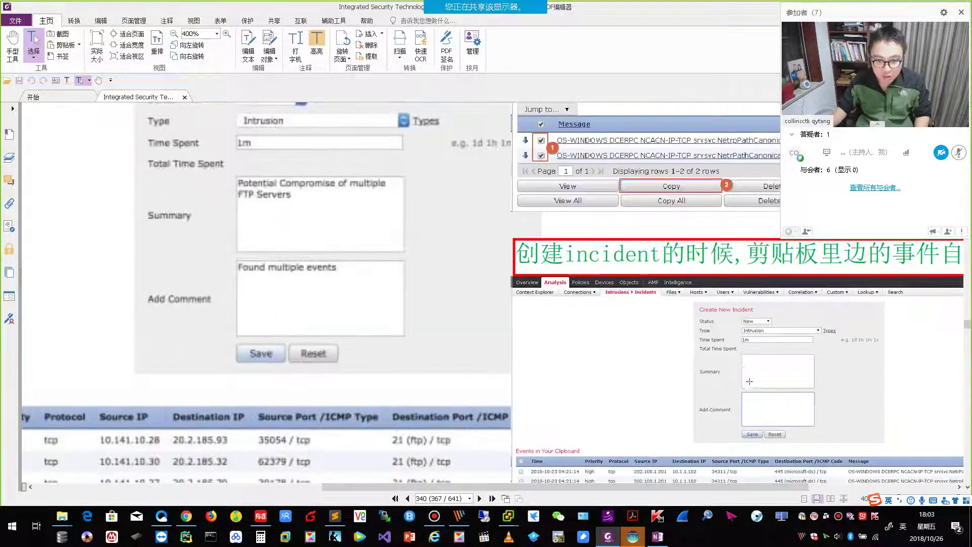
scroll(747, 378, "down", 3)
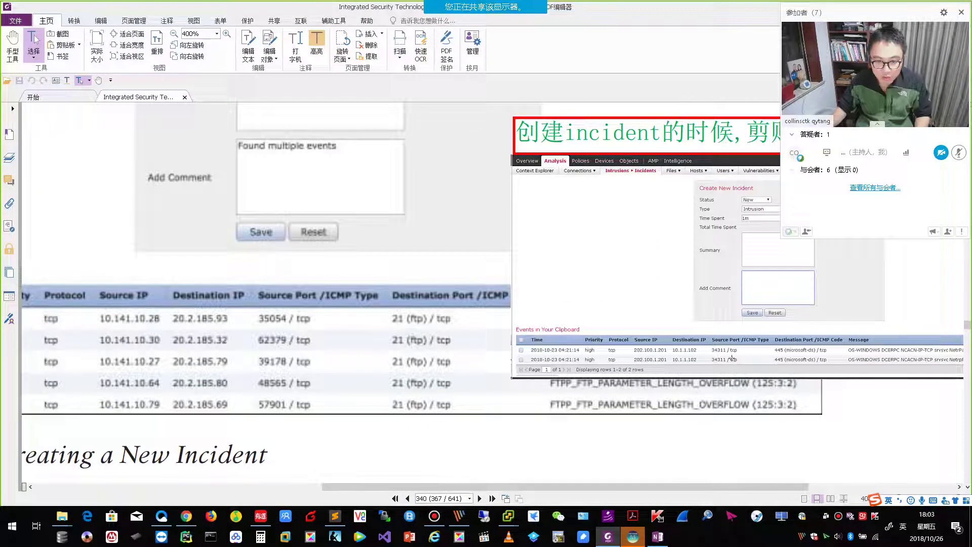
scroll(786, 361, "down", 1)
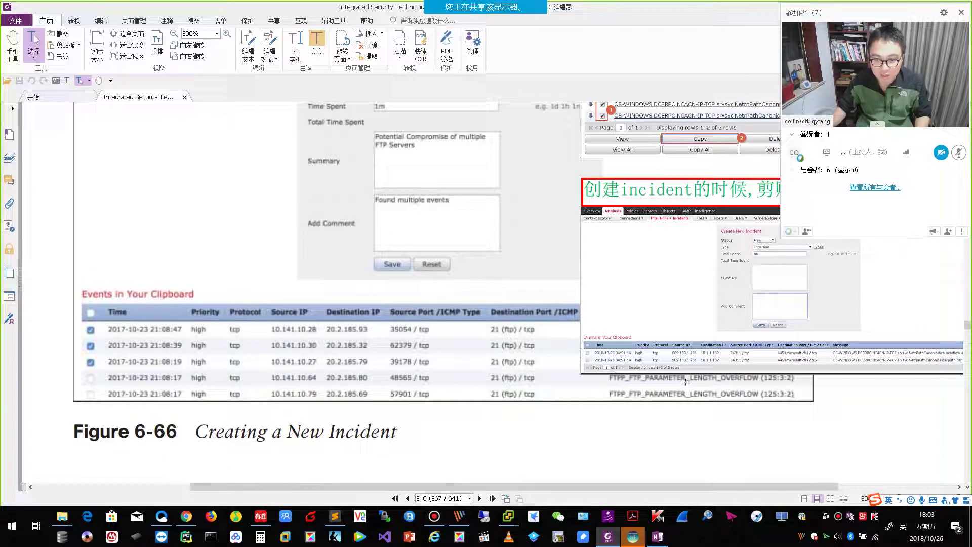
mouse_move(508, 516)
left_click(541, 469)
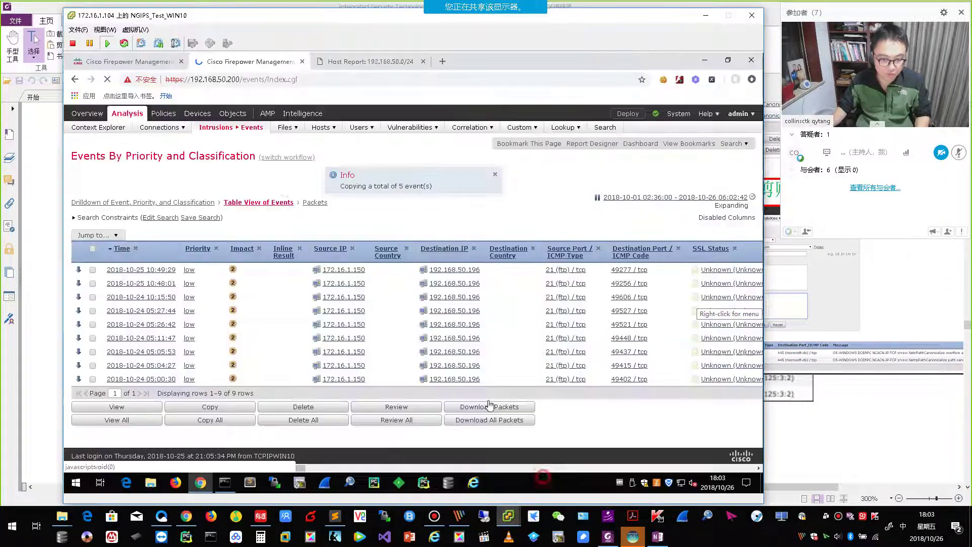
Step: Open the Incidents list under Intrusions and start creating a new incident
left_click(238, 128)
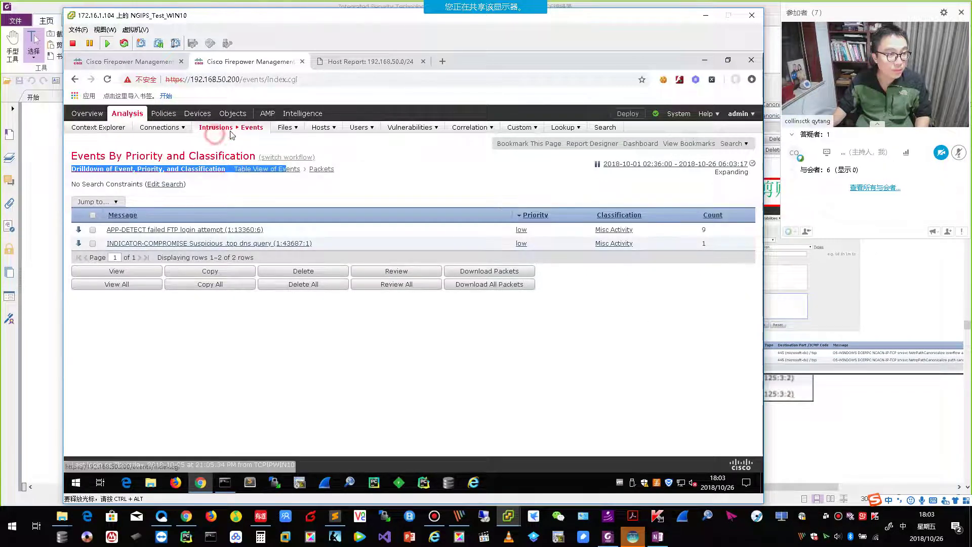
mouse_move(238, 133)
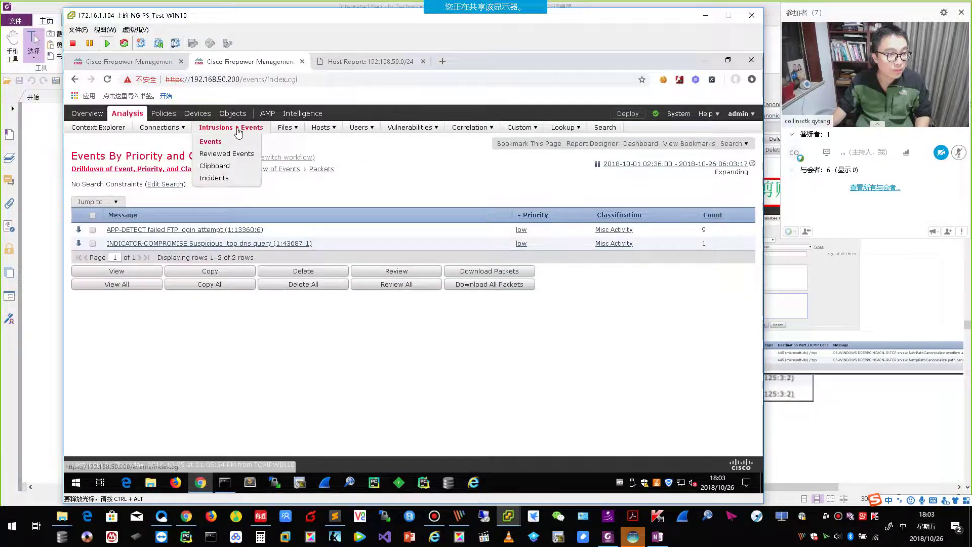
left_click(214, 178)
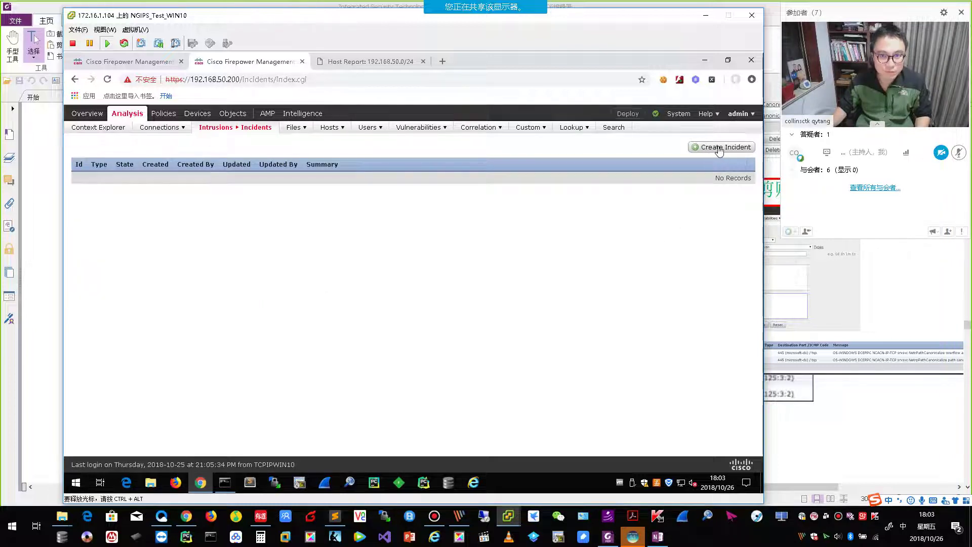
left_click(719, 148)
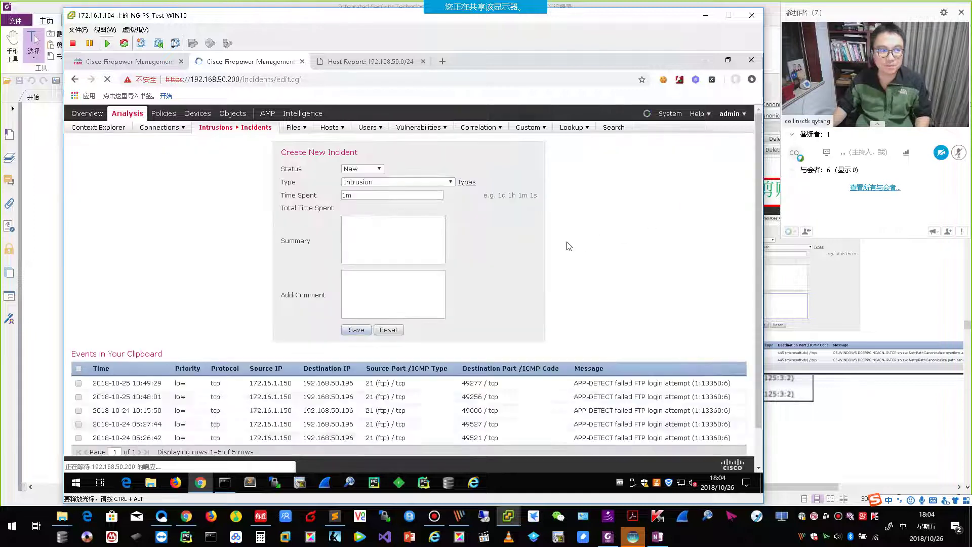
Step: Save the new incident with type Intrusion, time spent 1m, summary "sdfsdf" and comment "sdfsdfsdf"
left_click(451, 183)
left_click(370, 197)
type("1m")
left_click(358, 233)
type("sdfsdf")
left_click(367, 286)
type("sdfsdfsdf")
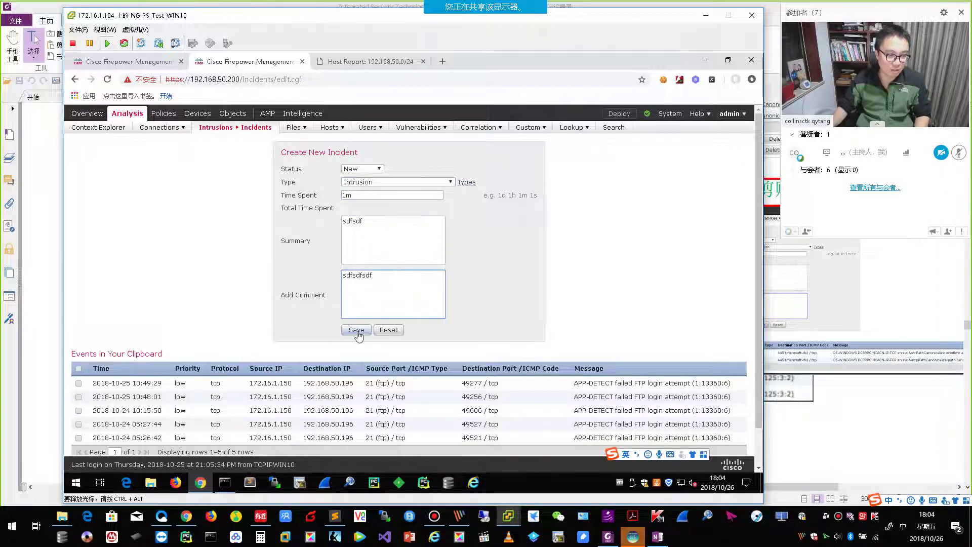
left_click(357, 331)
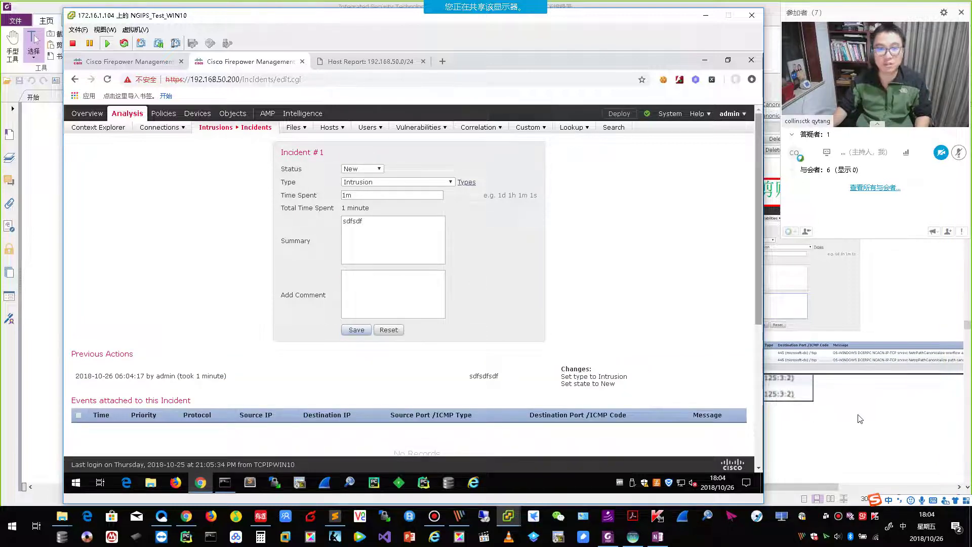
Step: Switch to the PDF book and read the Correlation Engine section's explanation of correlation rules, responses and remediations
left_click(860, 419)
scroll(861, 413, "down", 5)
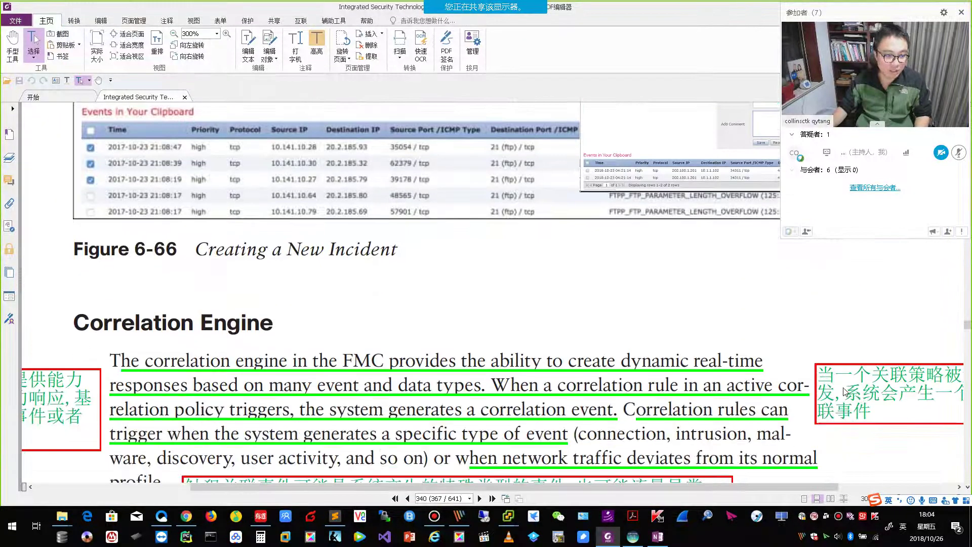
scroll(845, 391, "down", 1)
scroll(845, 392, "down", 1)
scroll(685, 367, "down", 5)
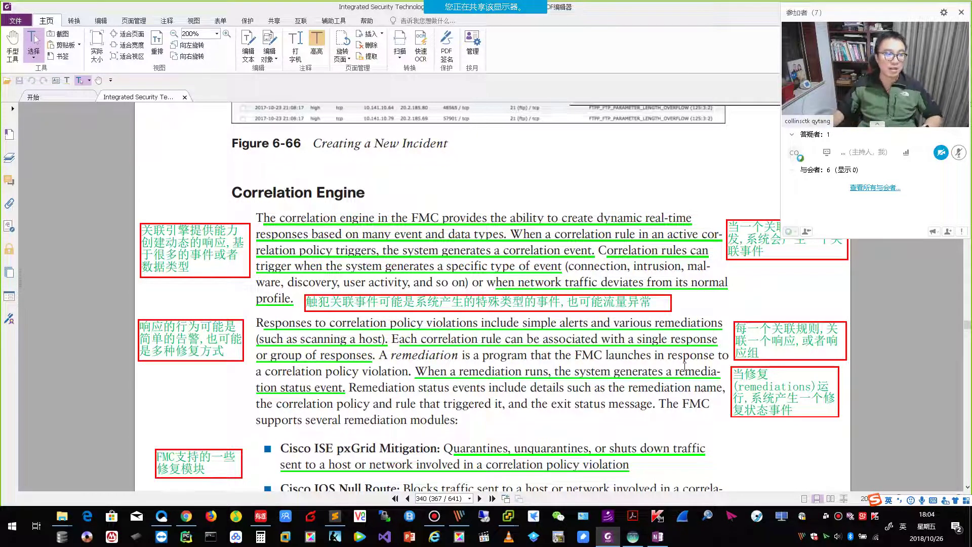
scroll(471, 384, "up", 1)
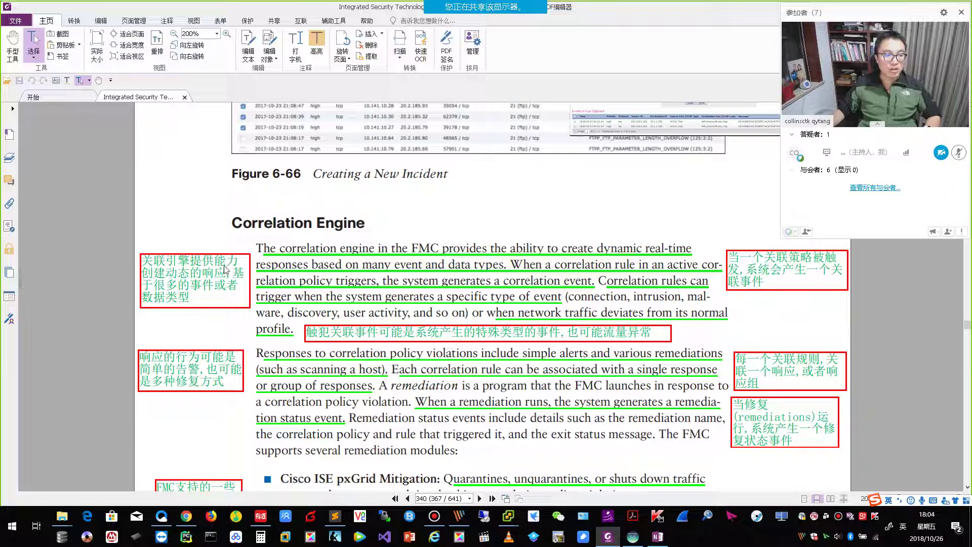
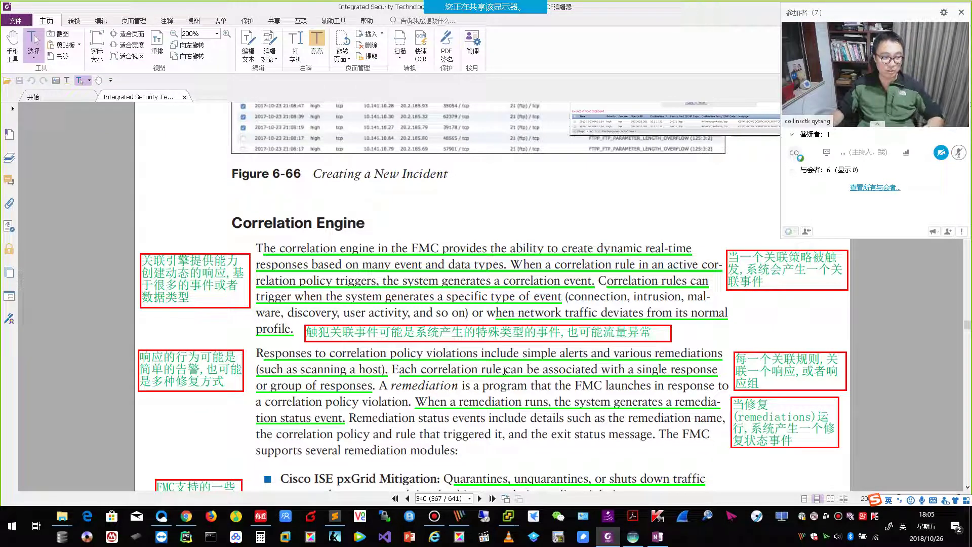
scroll(198, 393, "down", 1)
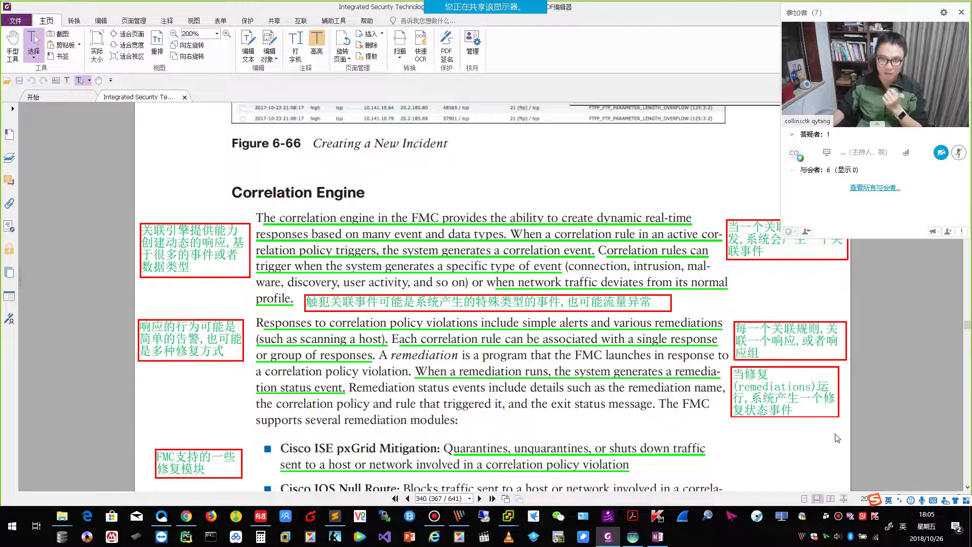
scroll(838, 437, "down", 1)
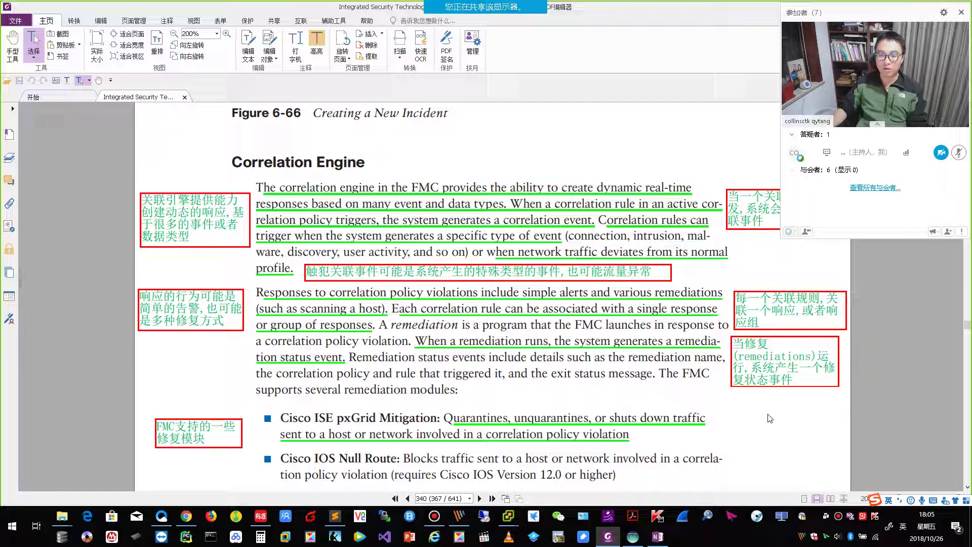
scroll(769, 417, "down", 1)
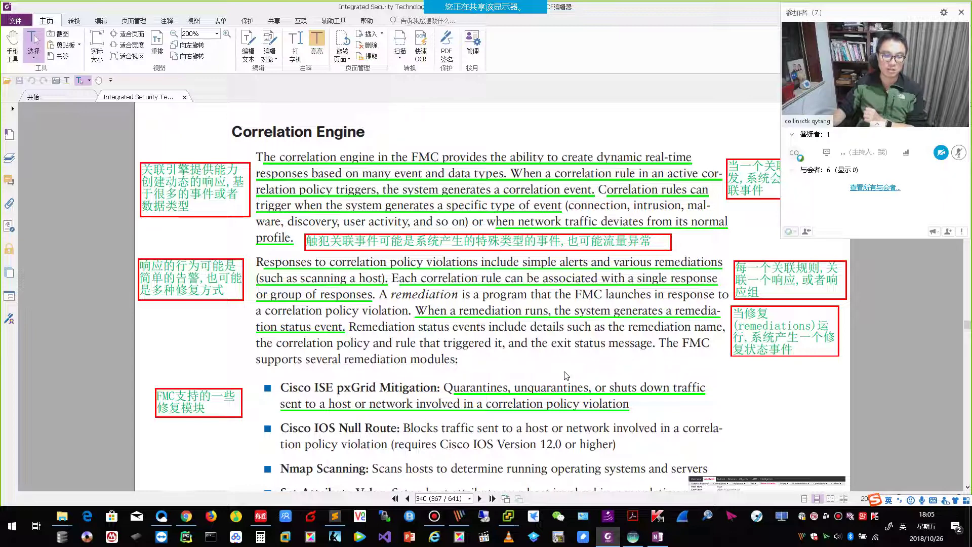
Step: Examine the supported remediation modules, marking the text on IOS Null Route, Nmap Scanning and Set Attribute Value
scroll(566, 374, "down", 4)
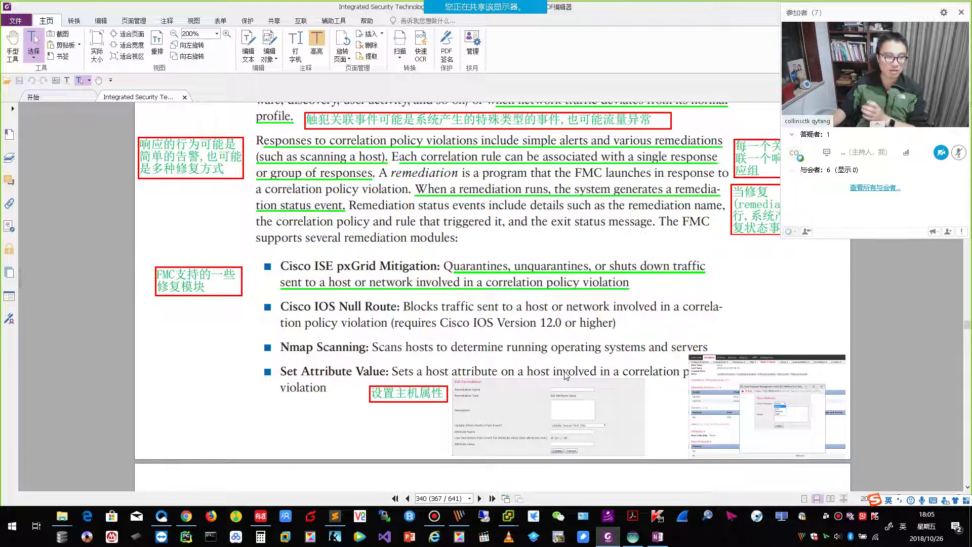
scroll(566, 375, "up", 3)
scroll(566, 375, "down", 2)
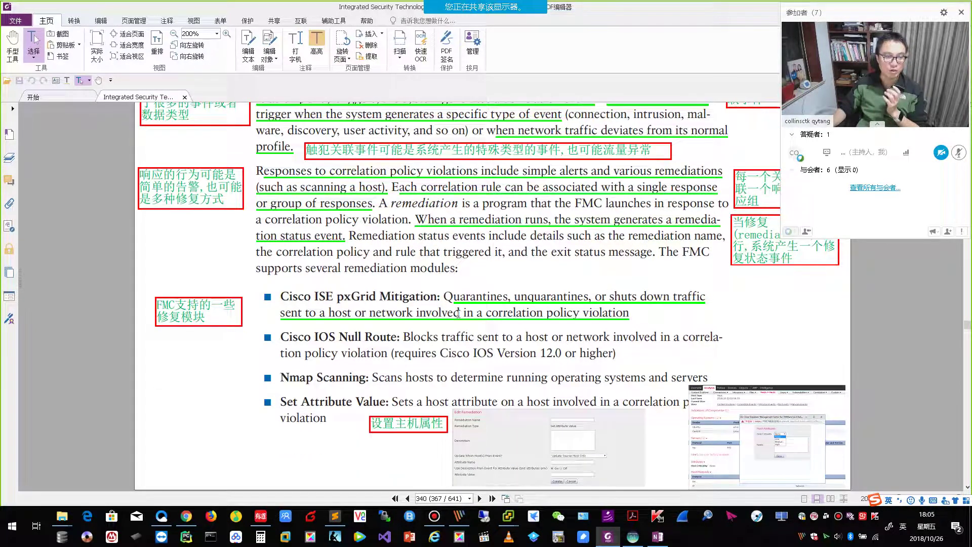
mouse_move(441, 312)
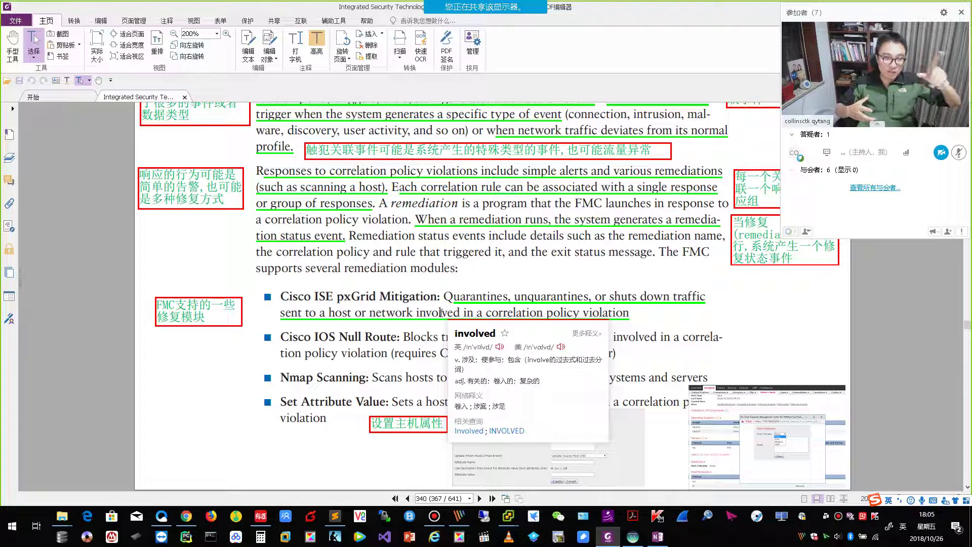
left_click_drag(310, 337, 637, 358)
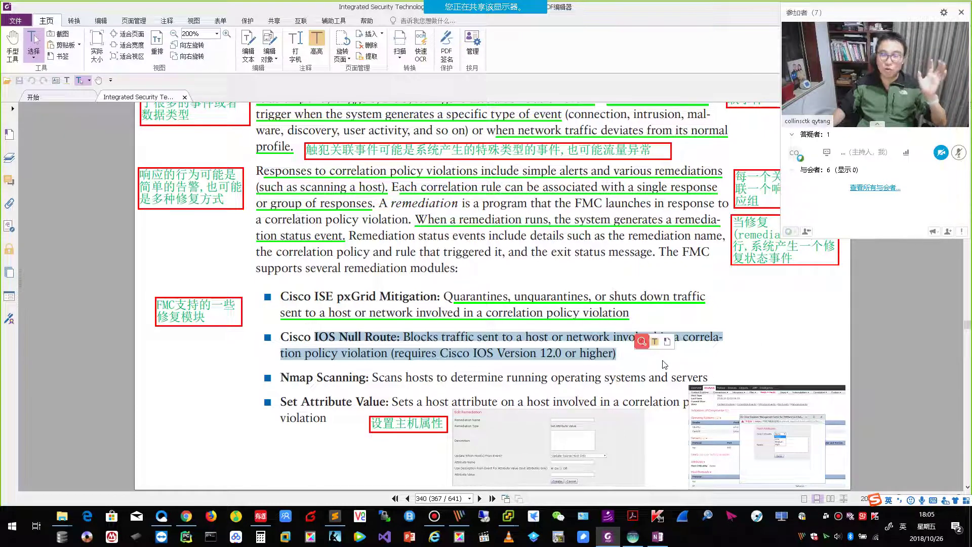
left_click(704, 350)
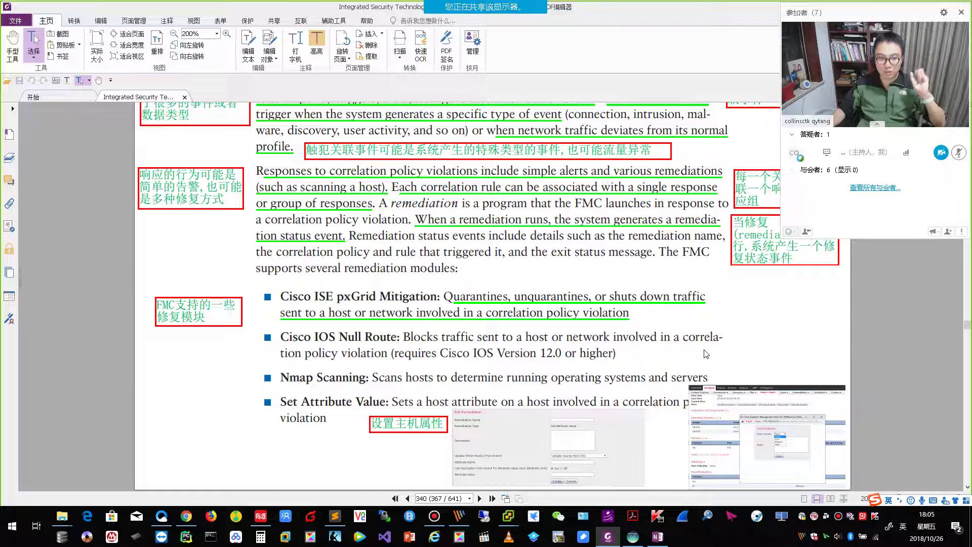
scroll(705, 357, "down", 3)
left_click_drag(278, 317, 708, 318)
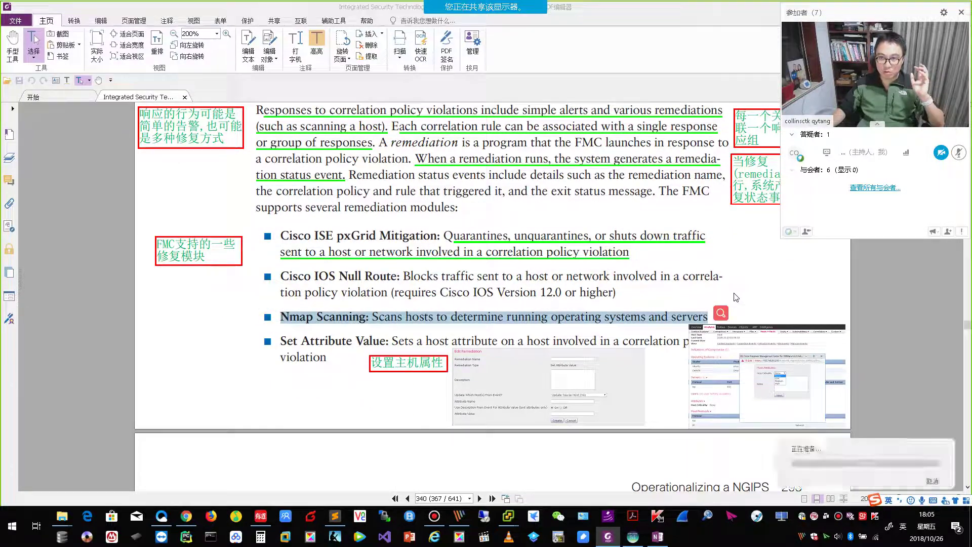
left_click(748, 280)
scroll(749, 280, "down", 3)
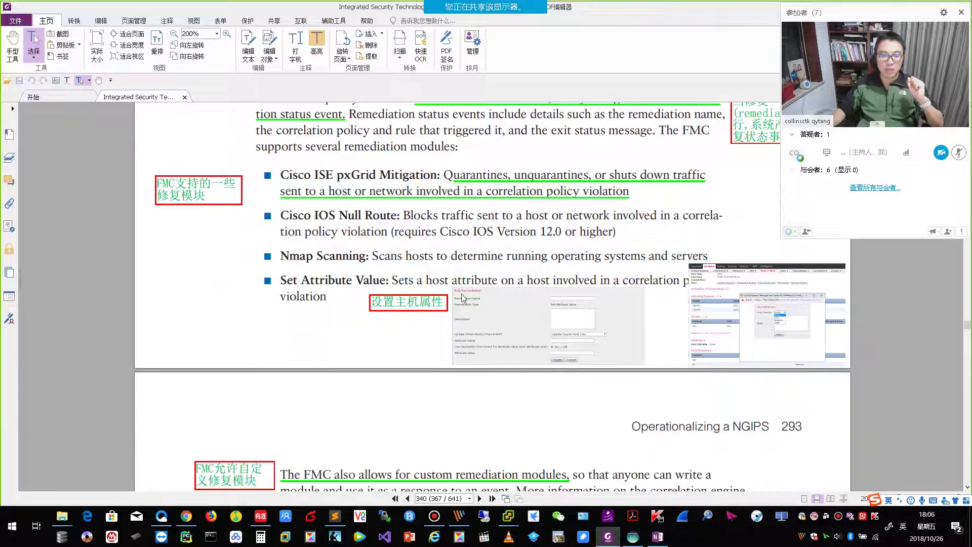
left_click_drag(286, 280, 328, 297)
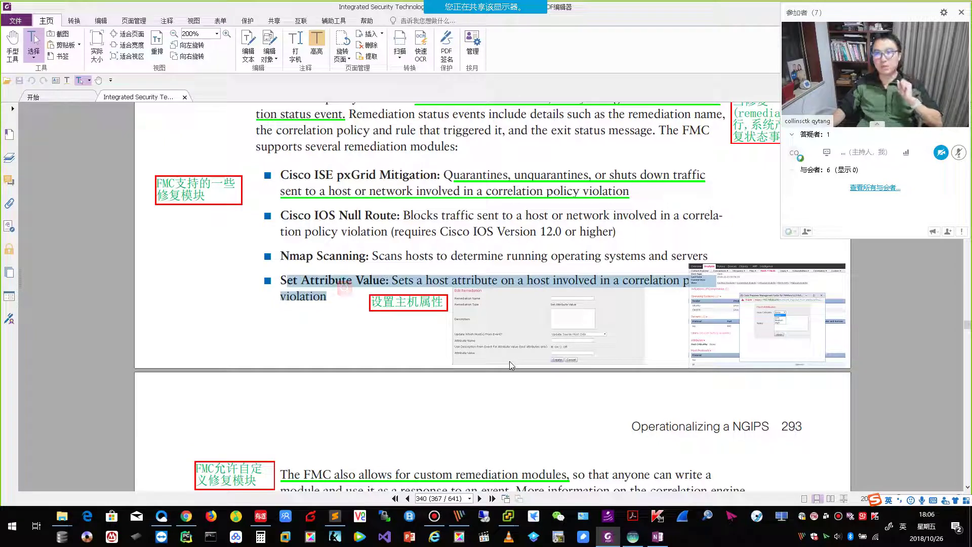
Step: Read about custom remediation modules and examine the correlation rule and policy examples in Figures 6-67 and 6-68
scroll(514, 387, "down", 5)
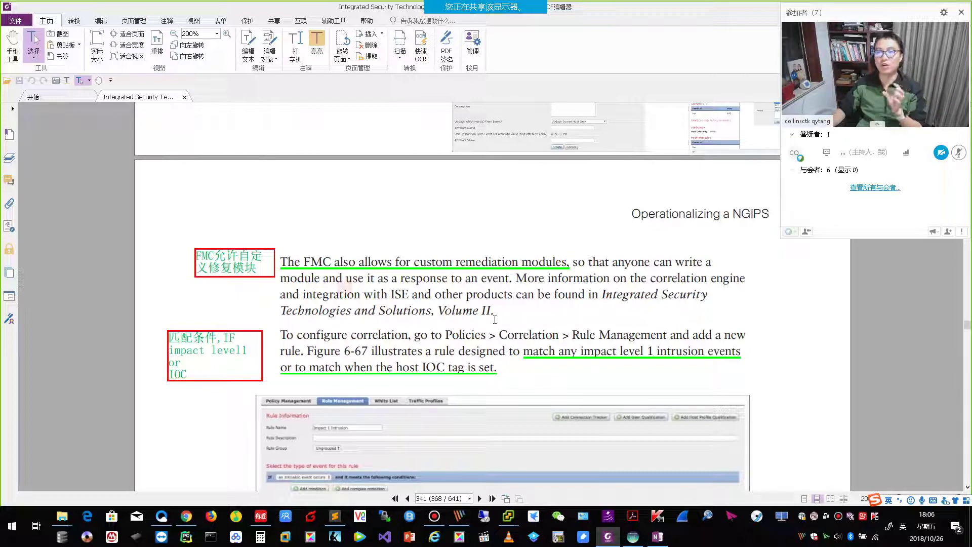
scroll(498, 337, "down", 3)
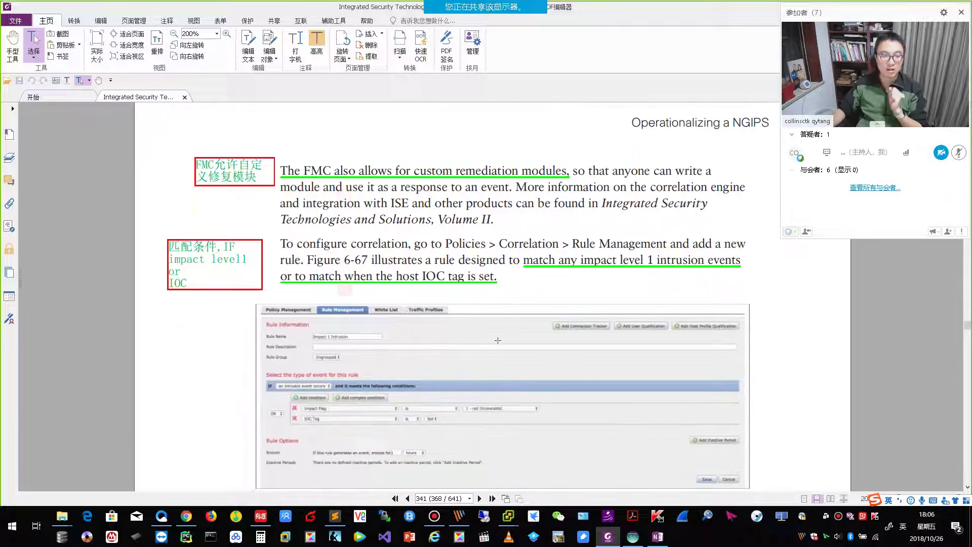
scroll(498, 340, "down", 2)
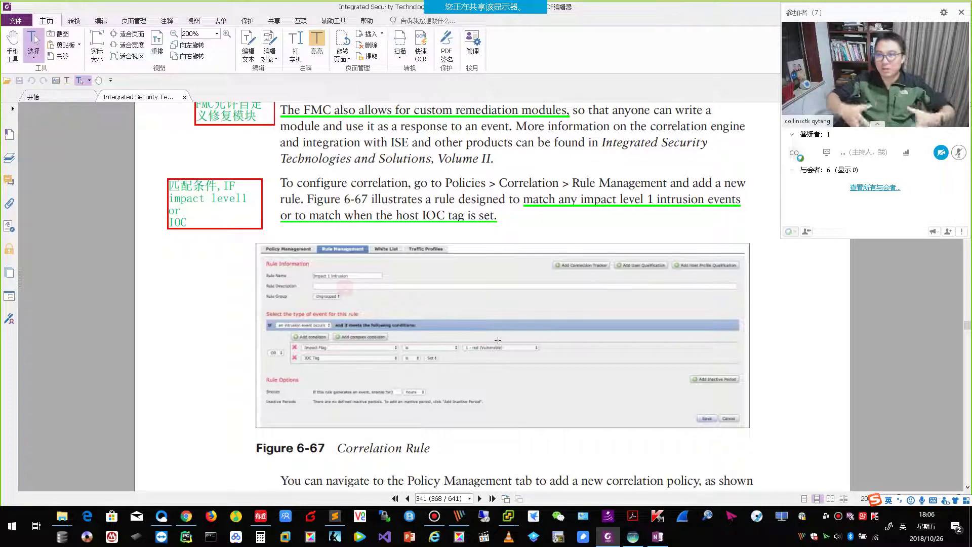
scroll(457, 406, "down", 1)
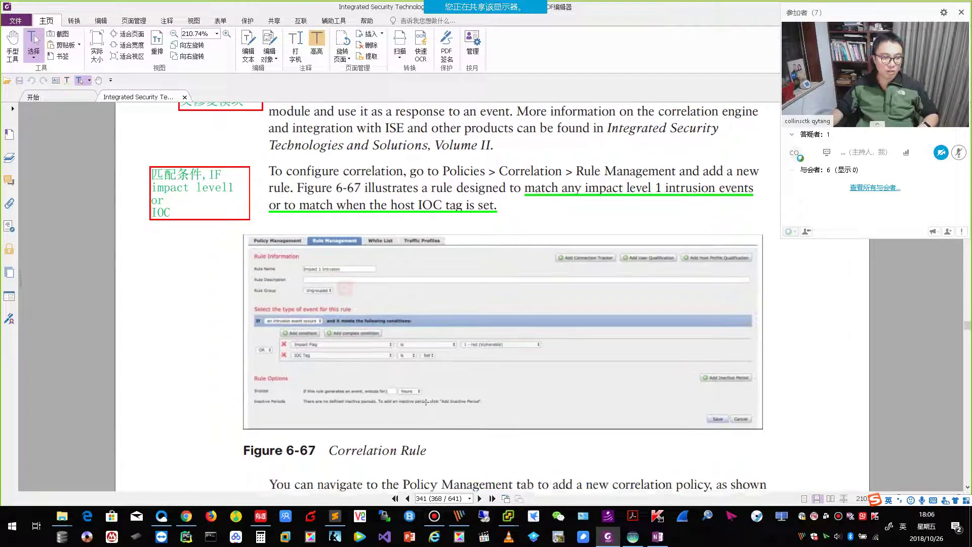
scroll(426, 401, "up", 1)
scroll(426, 401, "down", 1)
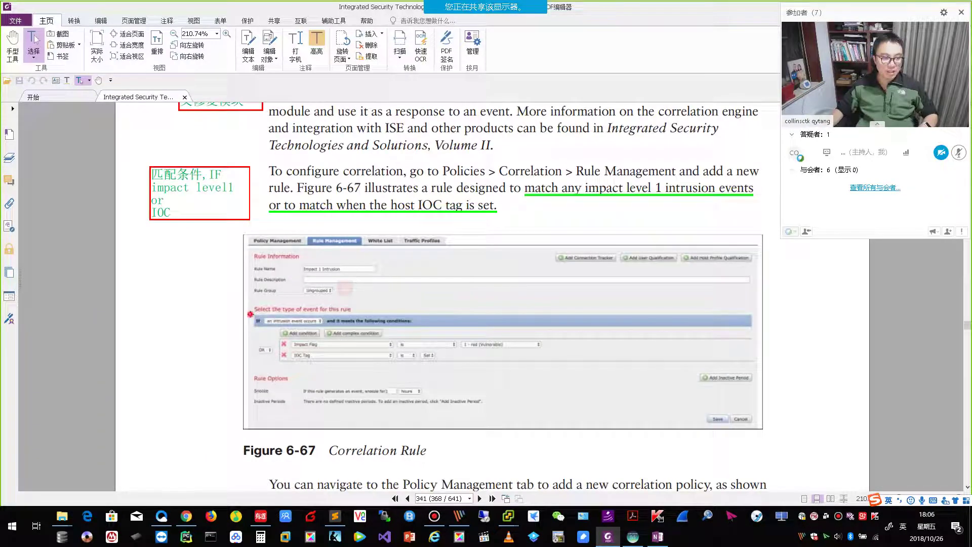
left_click(248, 319)
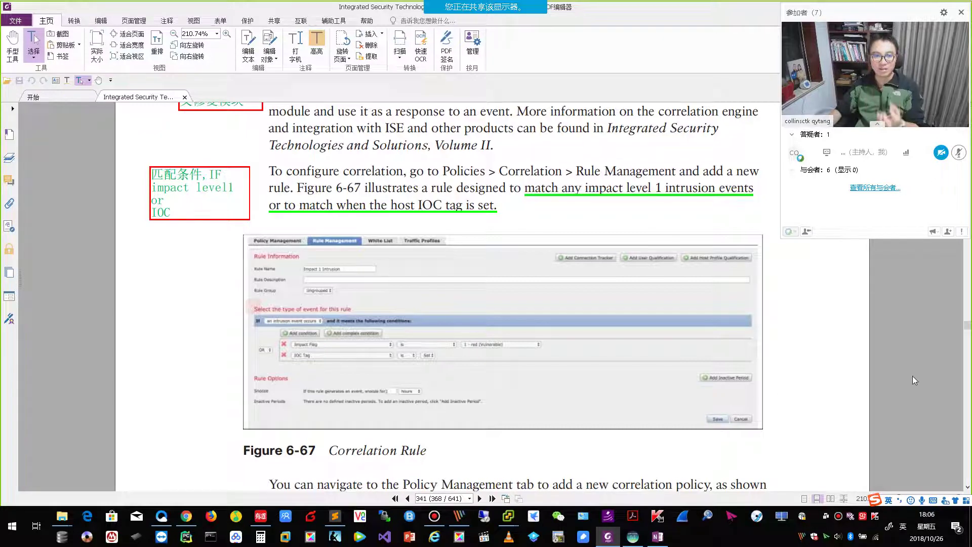
scroll(599, 346, "down", 3)
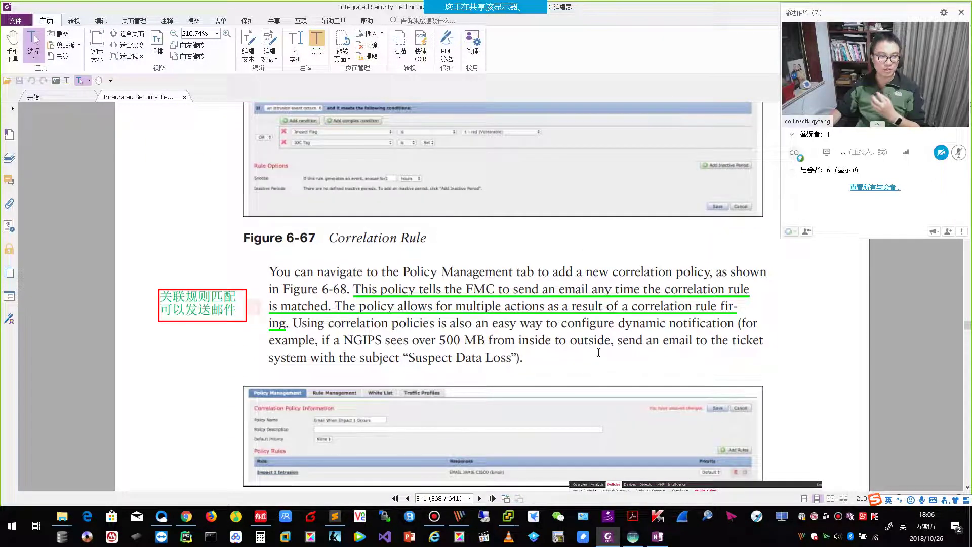
scroll(598, 352, "down", 1)
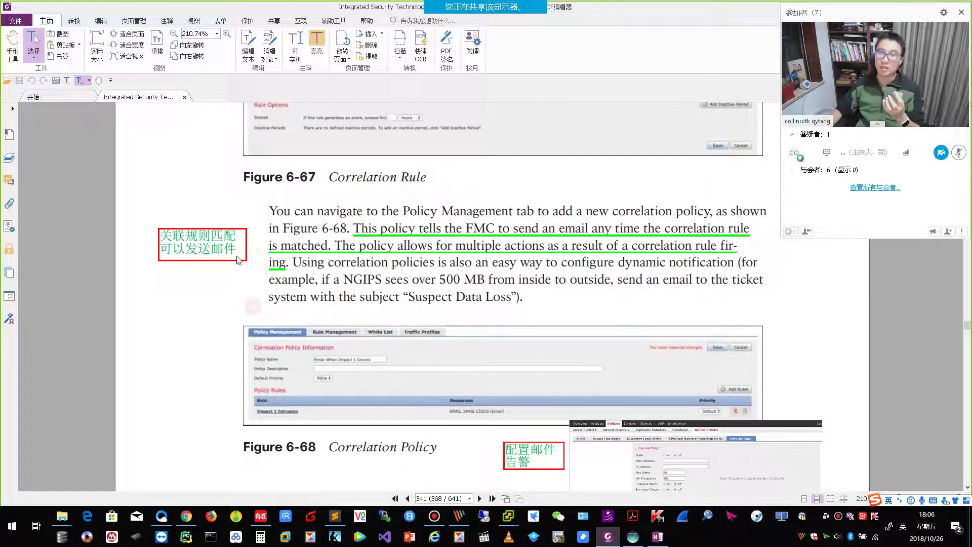
Step: Go back to the remediation module list and mark each of the four module entries while reviewing them
scroll(539, 318, "up", 10)
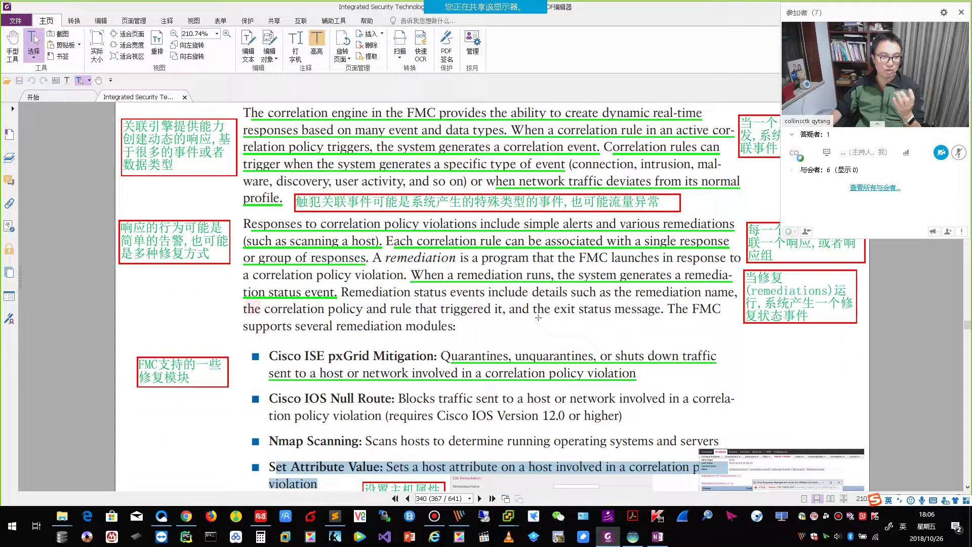
scroll(538, 317, "down", 1)
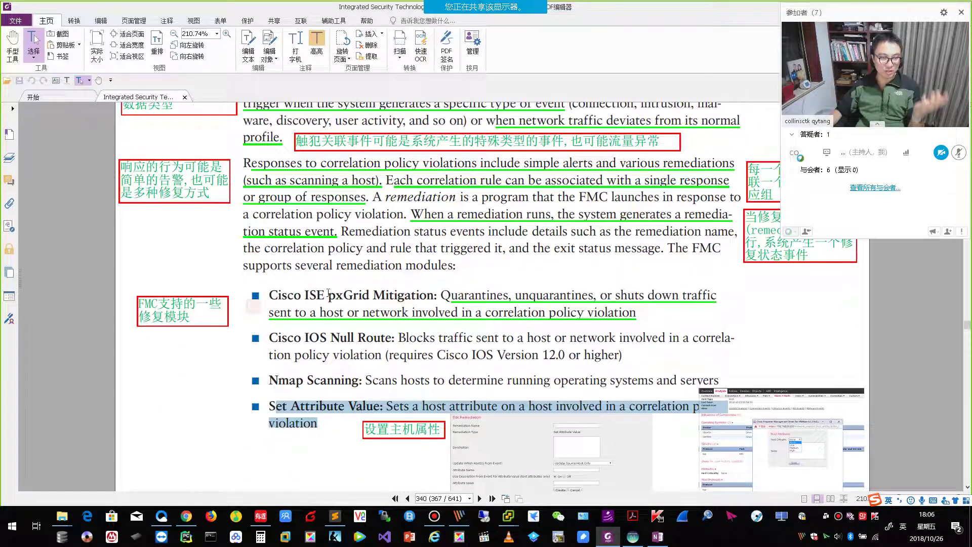
left_click_drag(328, 294, 436, 296)
left_click_drag(304, 337, 387, 338)
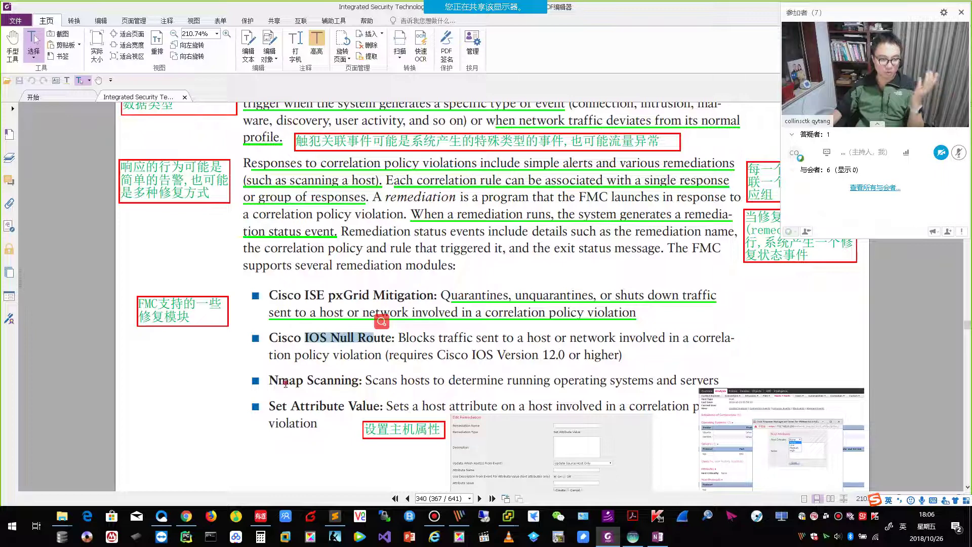
left_click_drag(276, 381, 362, 381)
left_click_drag(276, 406, 317, 425)
Step: Review the correlation policy in Figure 6-68 and continue to the four event categories in the IPS Tuning section
scroll(316, 425, "down", 3)
scroll(720, 415, "down", 20)
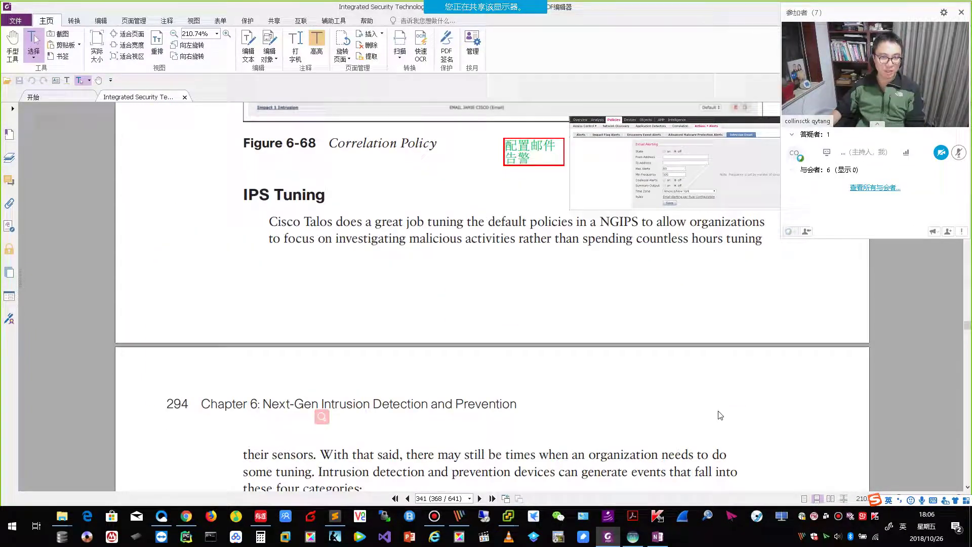
scroll(721, 416, "up", 4)
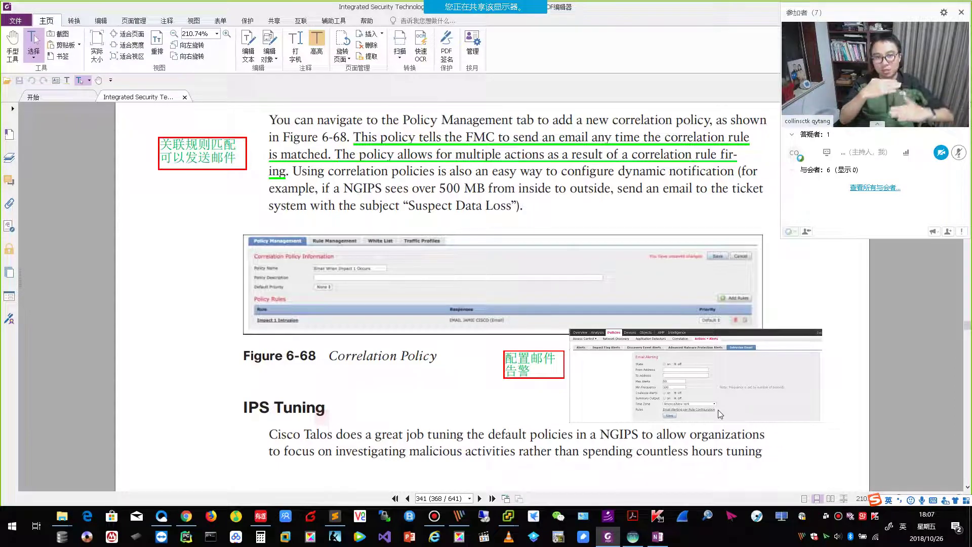
scroll(738, 423, "down", 5)
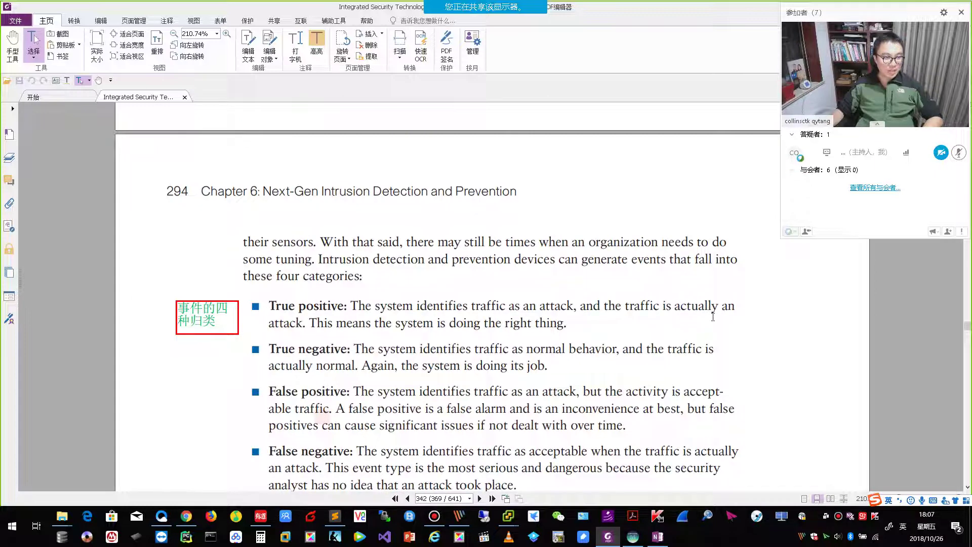
Step: Review the four event categories, marking True positive, True negative, False positive and False negative in the text
scroll(718, 348, "up", 4)
scroll(286, 304, "down", 2)
scroll(287, 304, "down", 4)
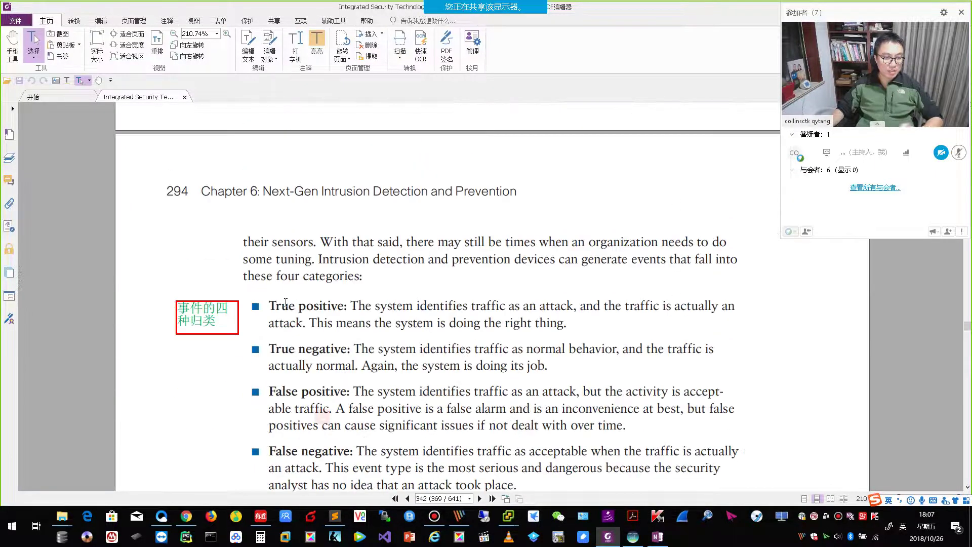
left_click_drag(269, 215, 344, 216)
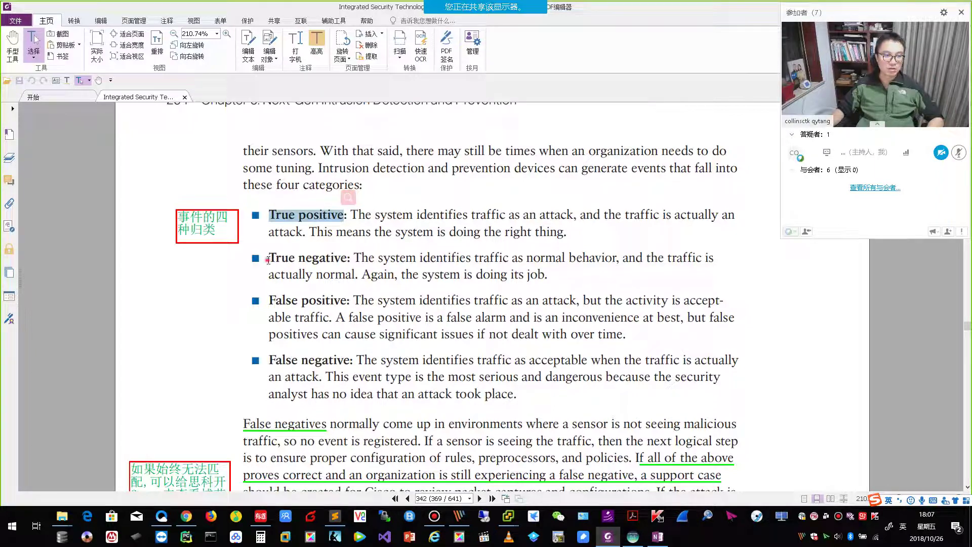
left_click_drag(268, 258, 348, 258)
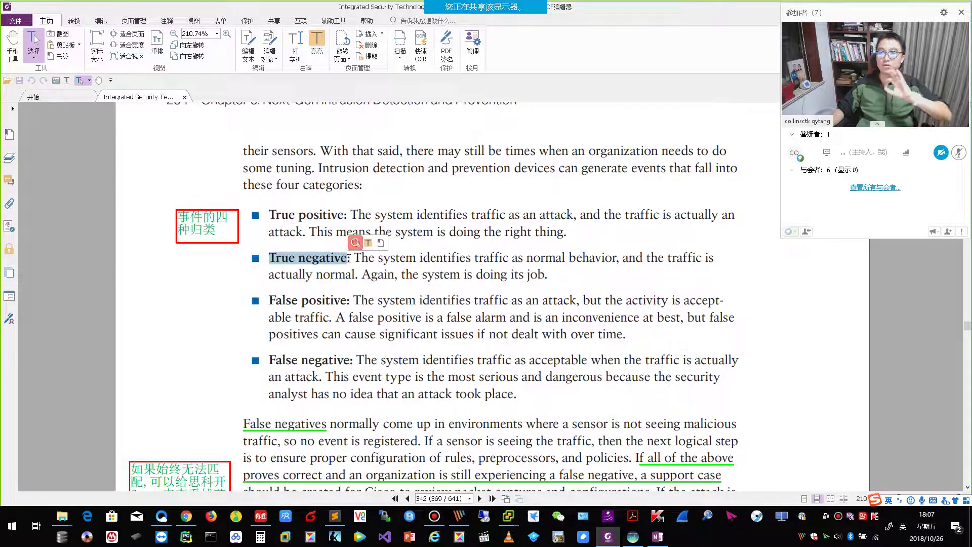
scroll(289, 269, "down", 2)
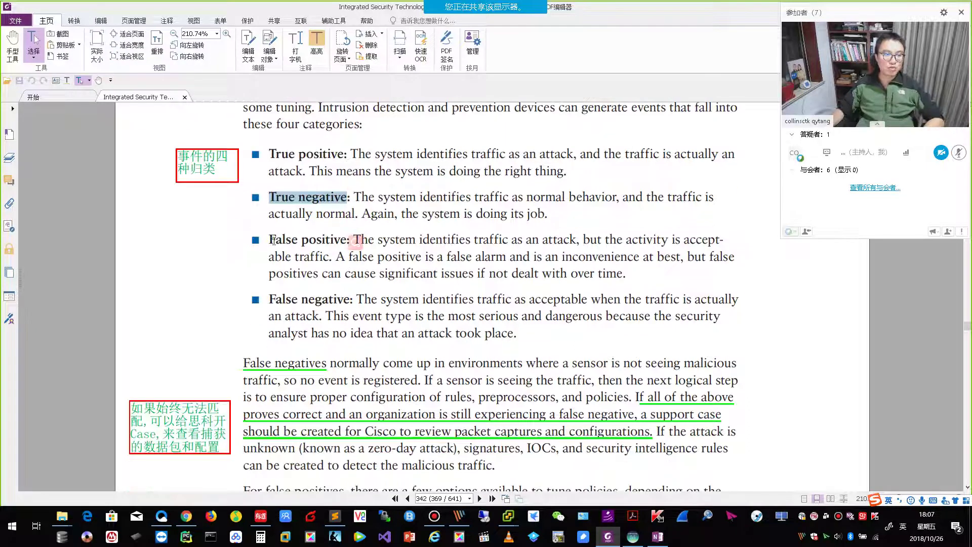
left_click_drag(267, 241, 353, 243)
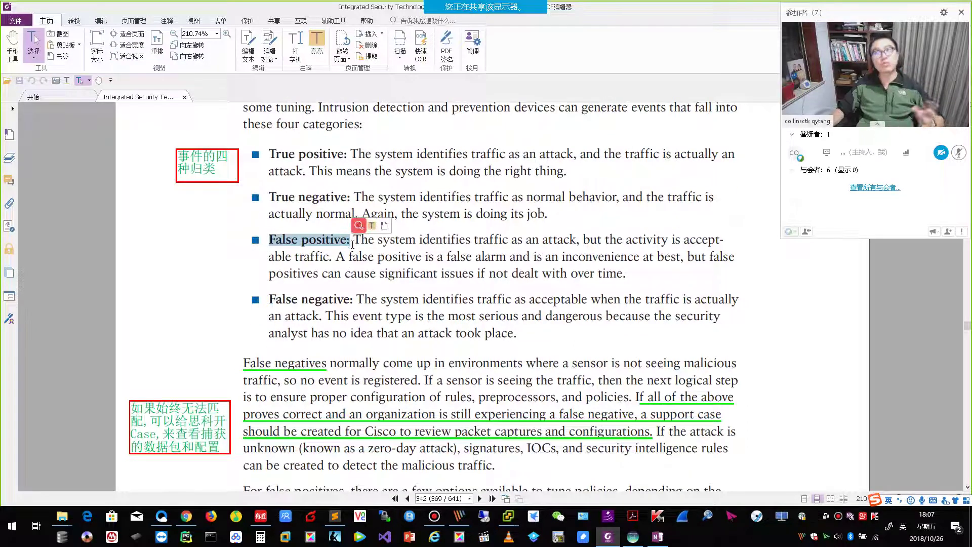
left_click_drag(268, 298, 350, 299)
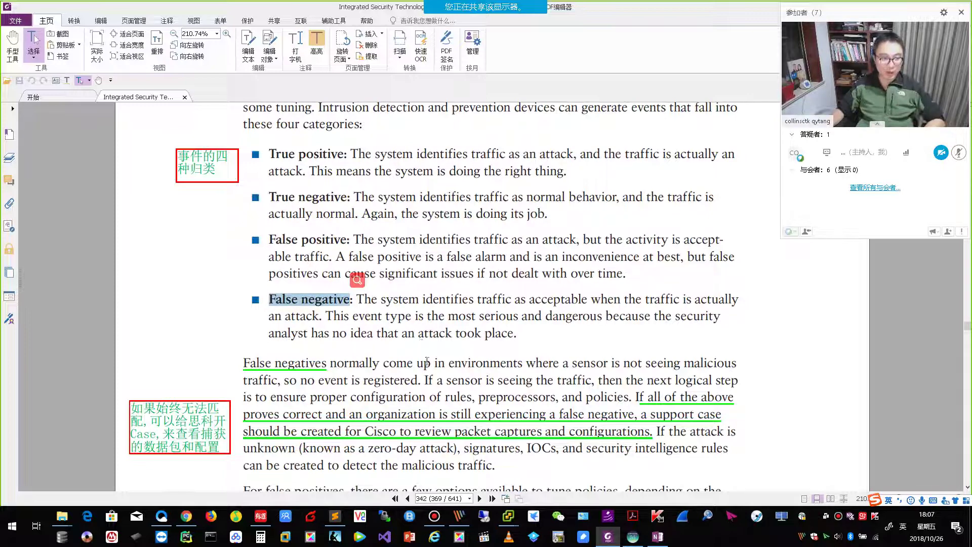
scroll(426, 361, "down", 3)
scroll(278, 192, "up", 4)
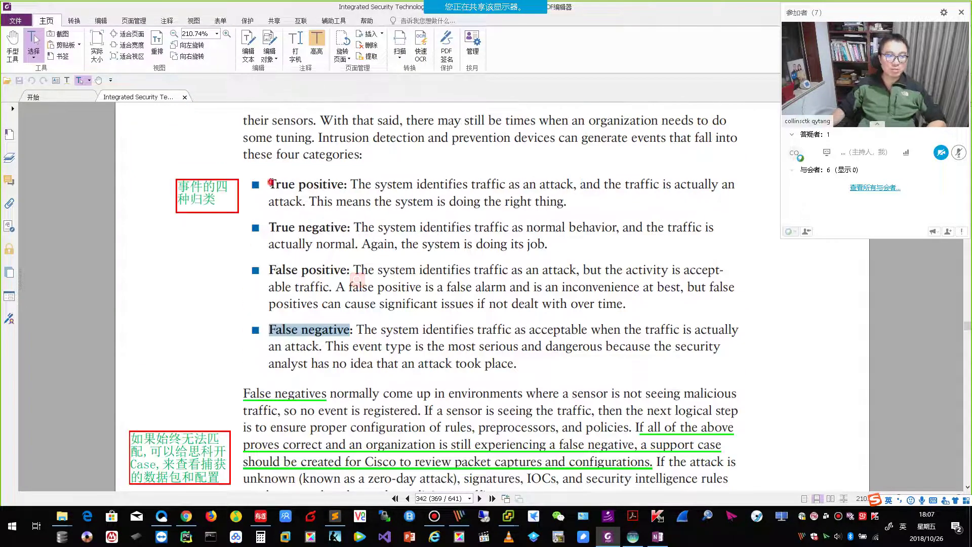
left_click_drag(270, 183, 350, 231)
scroll(508, 395, "down", 3)
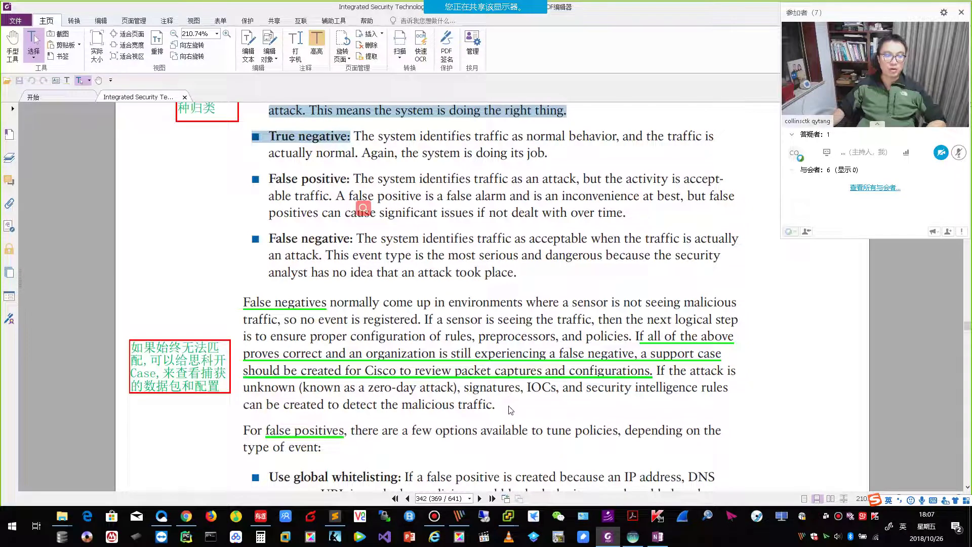
Step: Read the false negatives paragraph, marking its opening term and the text on configuration of rules and preprocessors
scroll(510, 409, "down", 2)
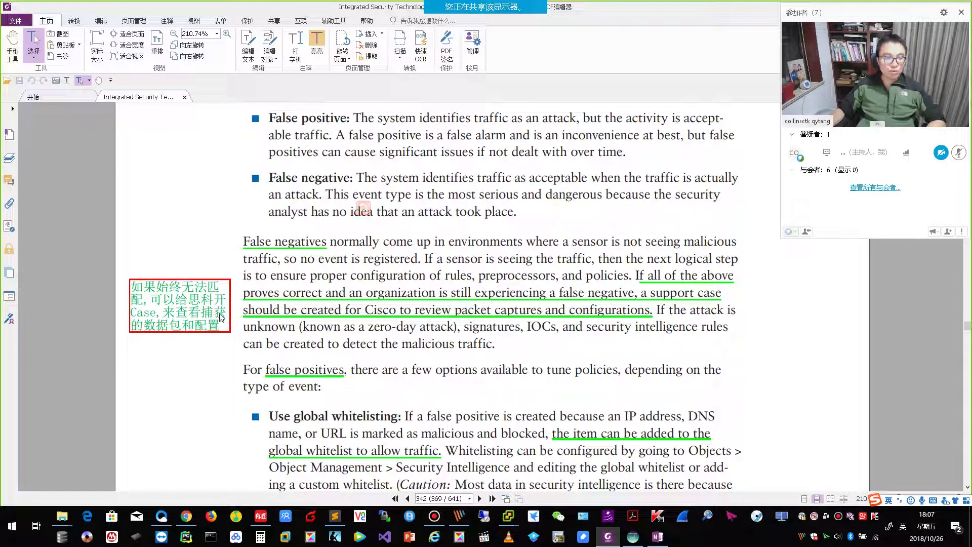
left_click_drag(243, 242, 330, 243)
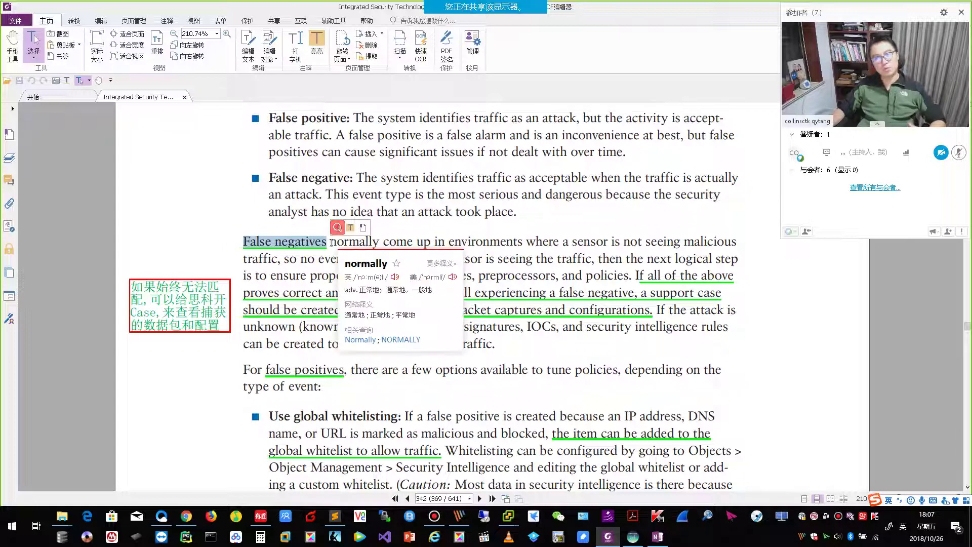
left_click(533, 347)
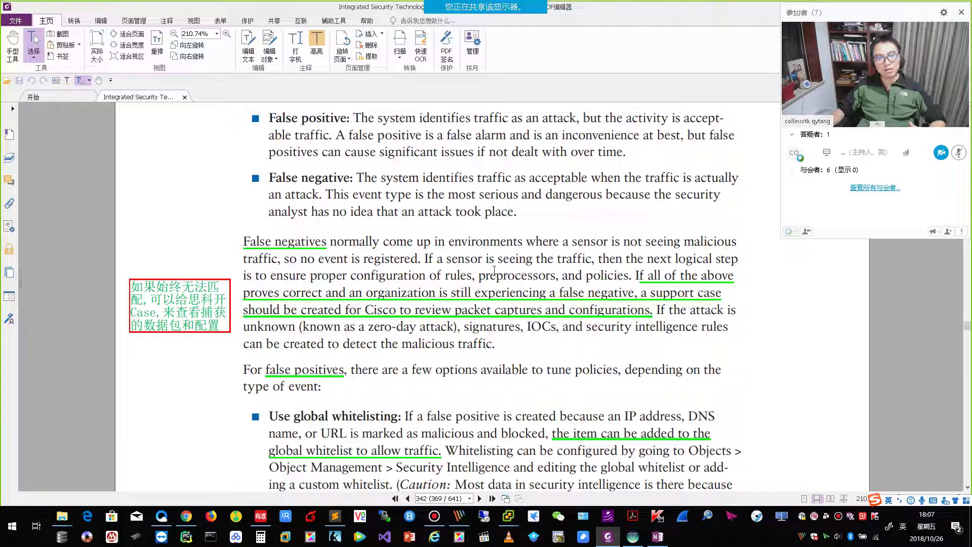
left_click_drag(363, 275, 583, 276)
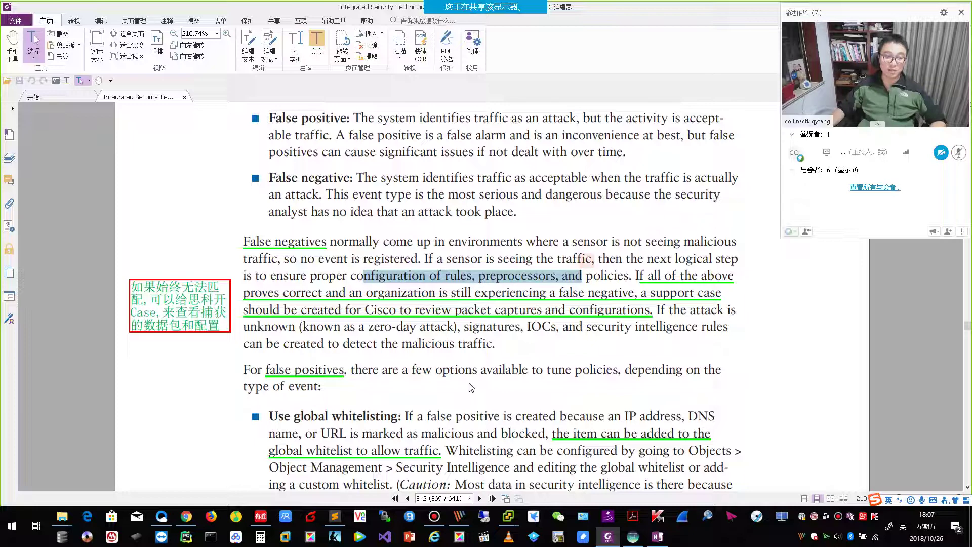
Step: Read the false positive tuning options, marking the global whitelisting, Monitor the SI category and Disable unnecessary rules headings
scroll(470, 387, "down", 6)
left_click(334, 245)
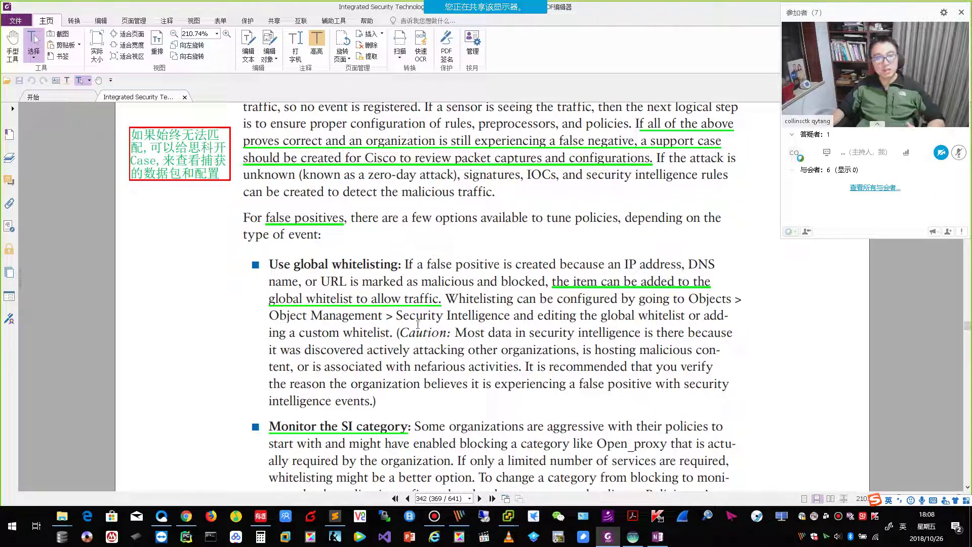
scroll(418, 324, "down", 2)
left_click_drag(287, 199, 399, 204)
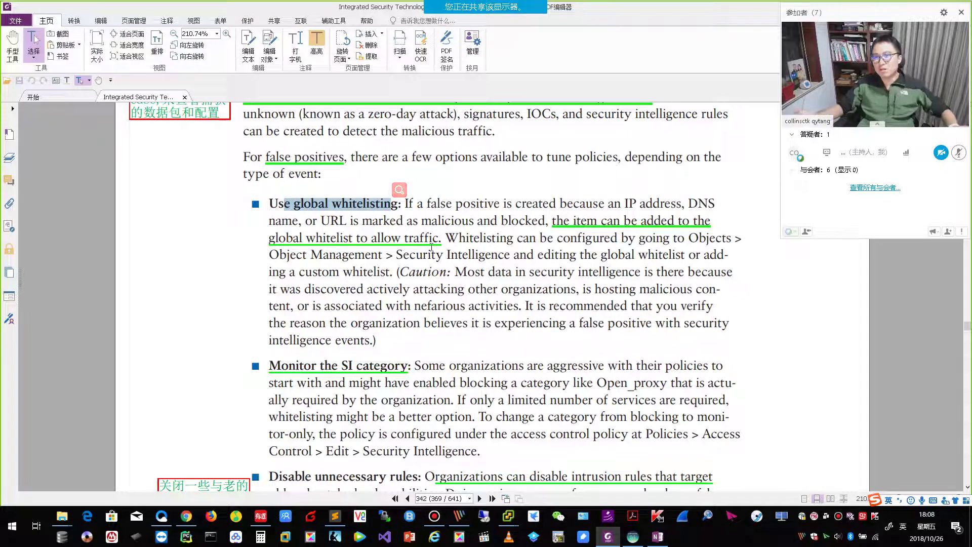
scroll(465, 309, "down", 3)
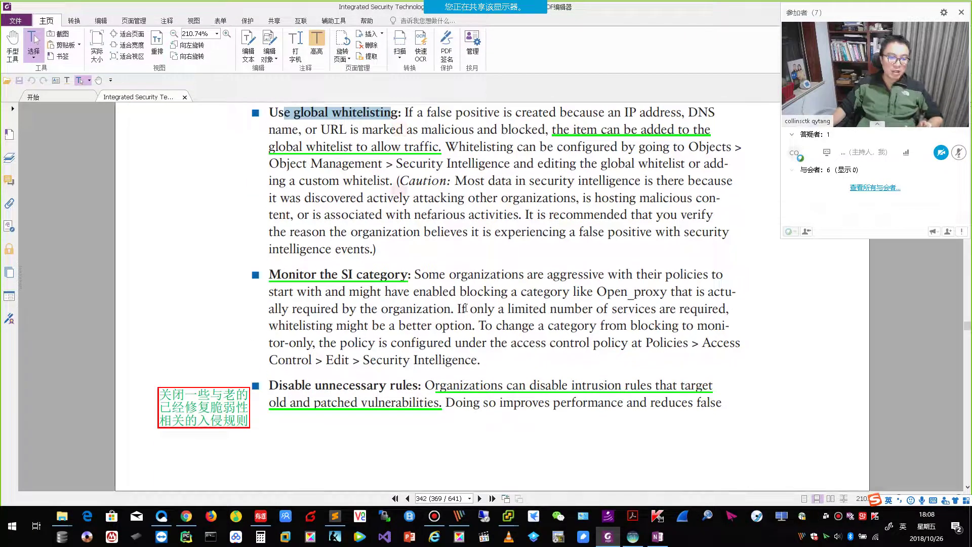
left_click_drag(261, 274, 425, 275)
mouse_move(426, 275)
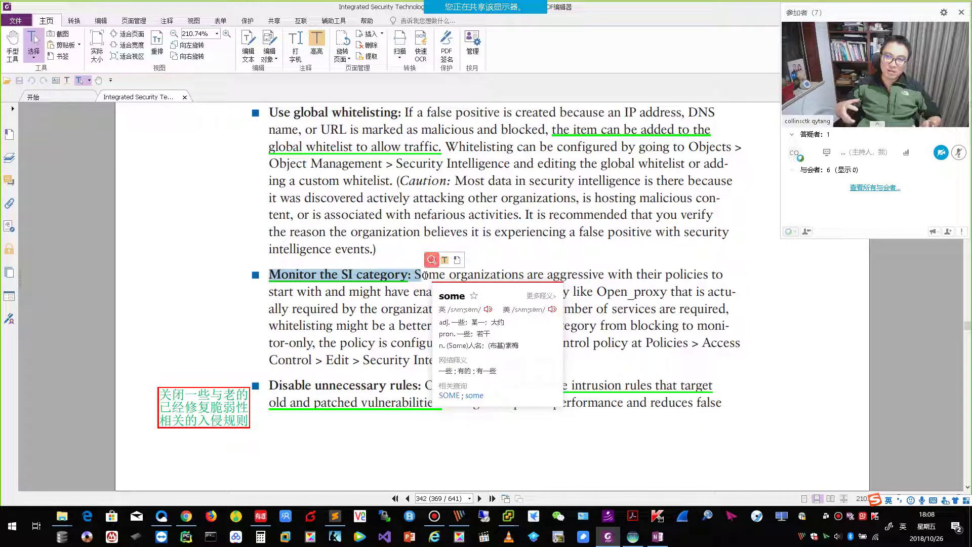
left_click(444, 259)
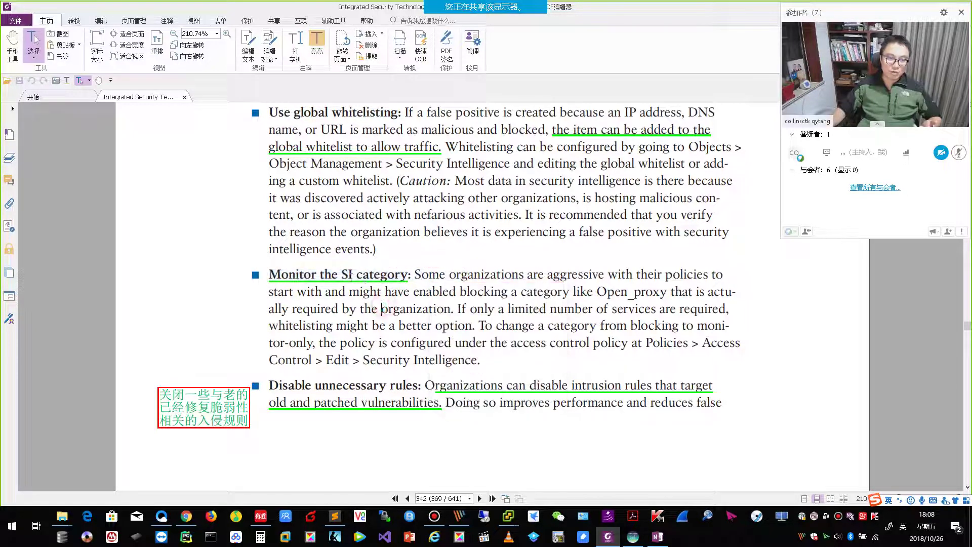
mouse_move(347, 275)
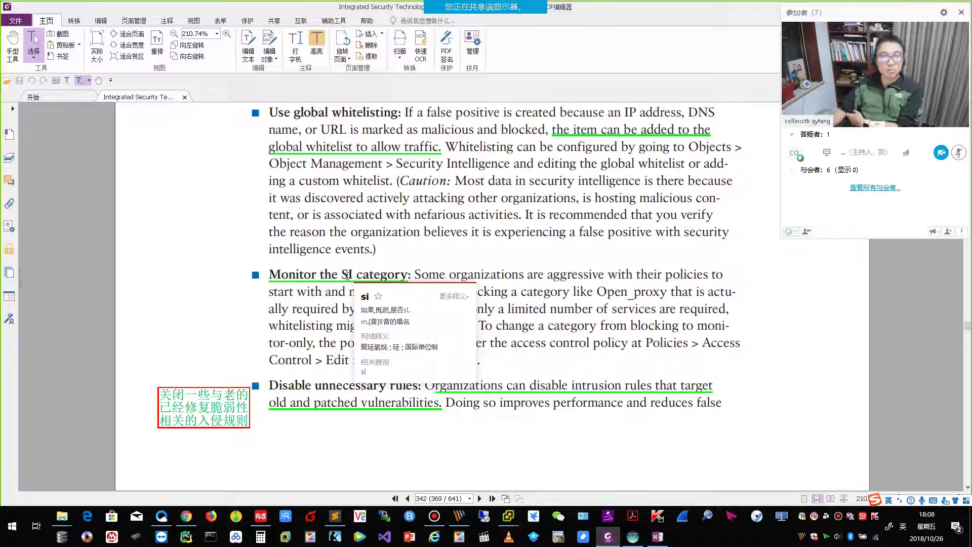
scroll(700, 247, "down", 3)
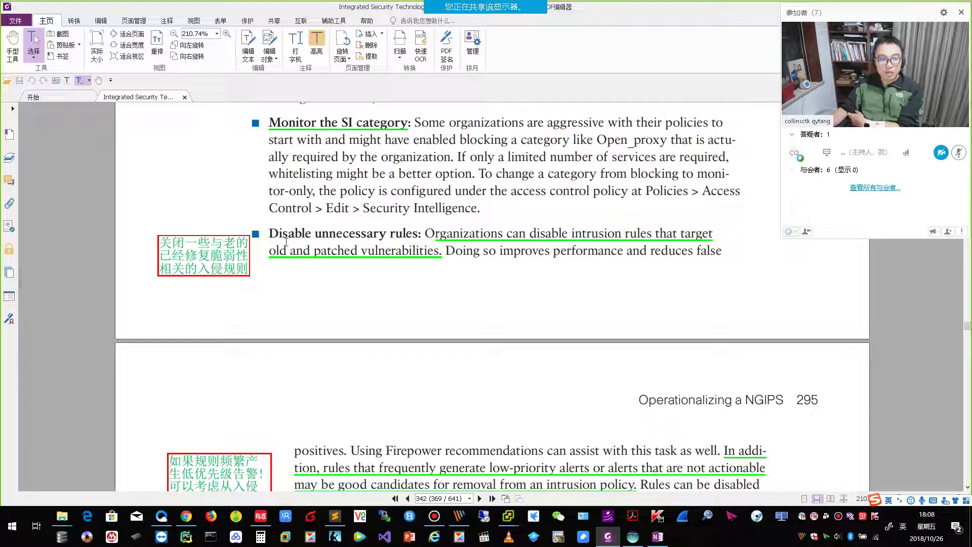
left_click_drag(267, 233, 429, 231)
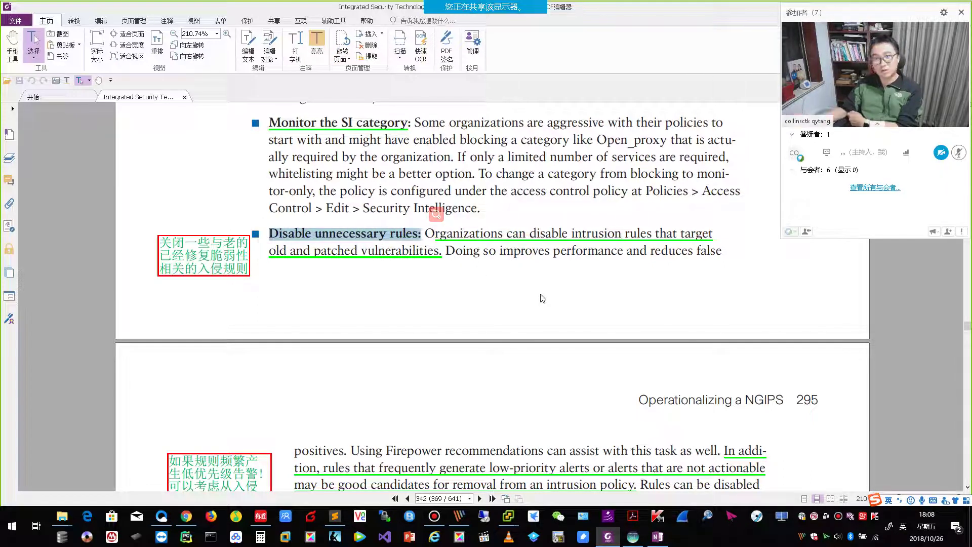
Step: Read the threshold, suppression and pass rule options, and mark the Use trusted flow heading
scroll(542, 298, "down", 5)
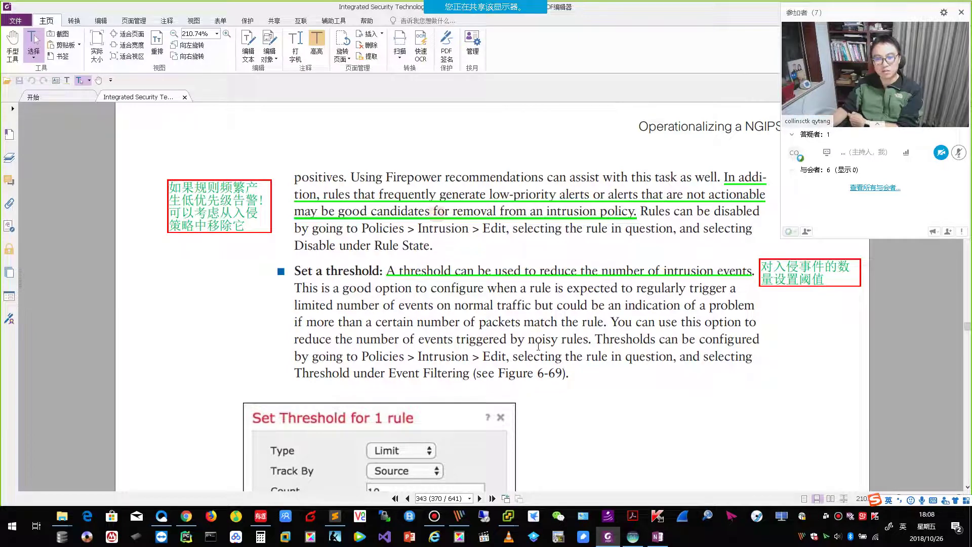
scroll(438, 320, "down", 8)
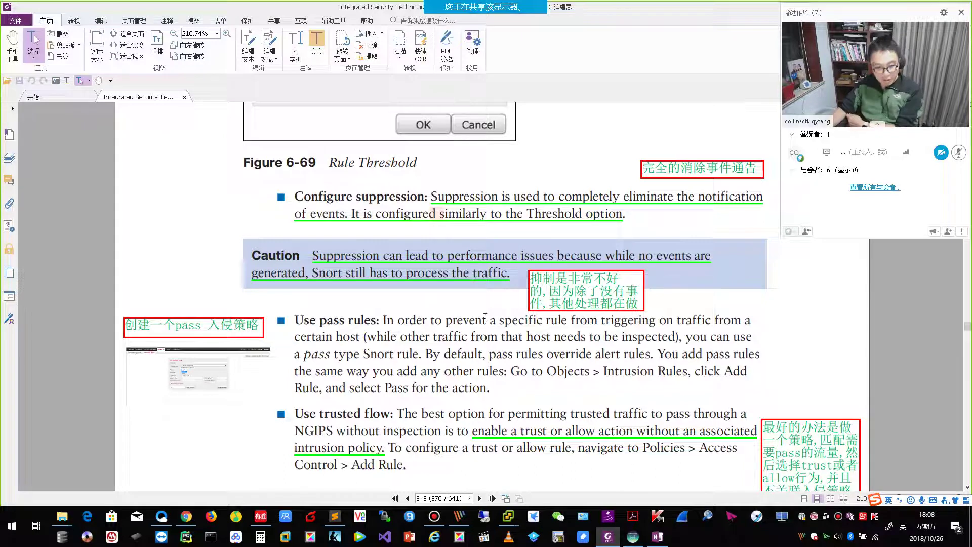
scroll(479, 297, "down", 3)
left_click_drag(294, 323, 403, 325)
mouse_move(402, 325)
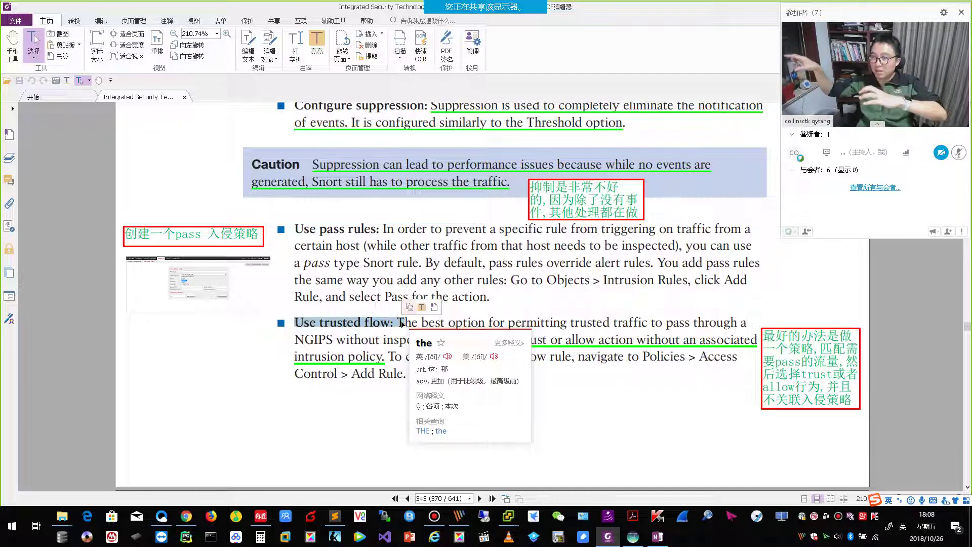
Step: Read the Report to Cisco TAC entry and the section on updating rules and the Vulnerability Database
scroll(742, 439, "down", 5)
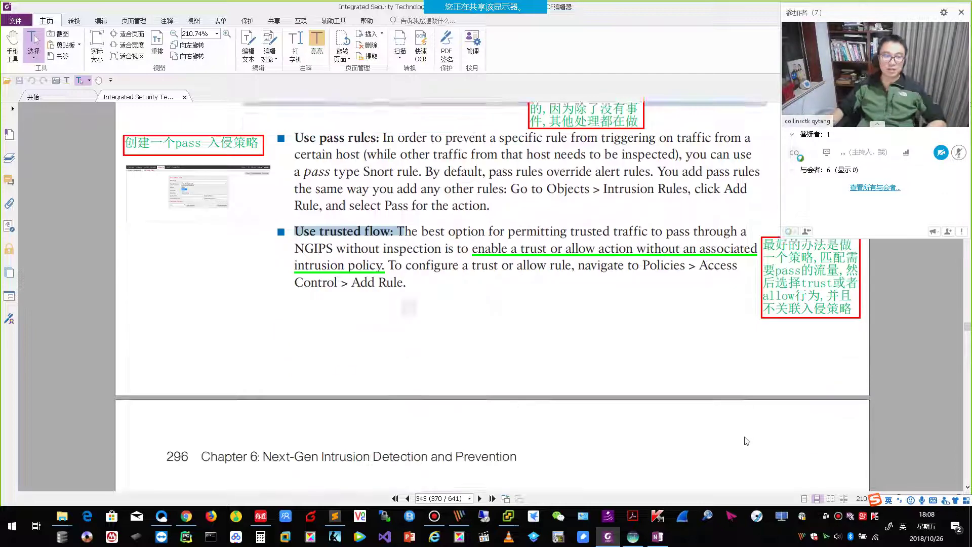
scroll(742, 438, "down", 1)
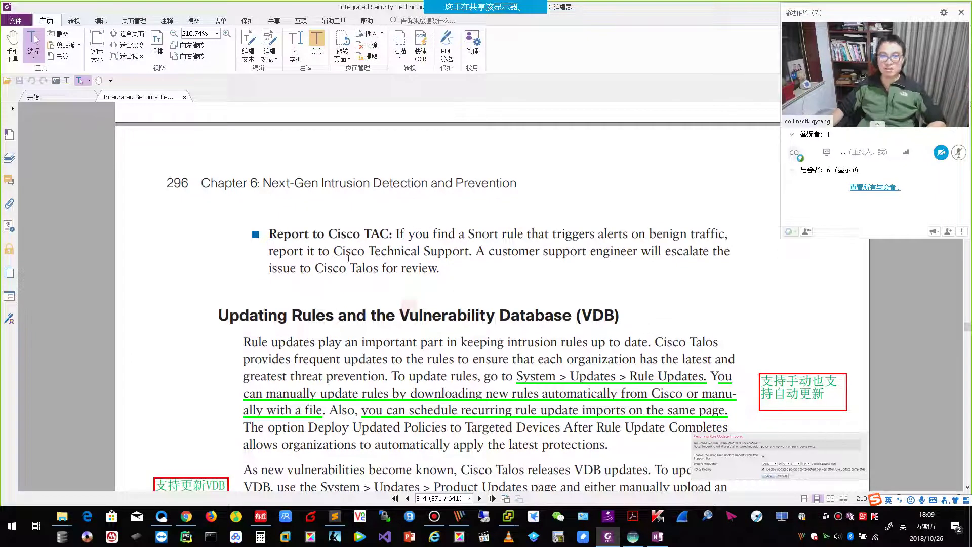
scroll(532, 360, "down", 2)
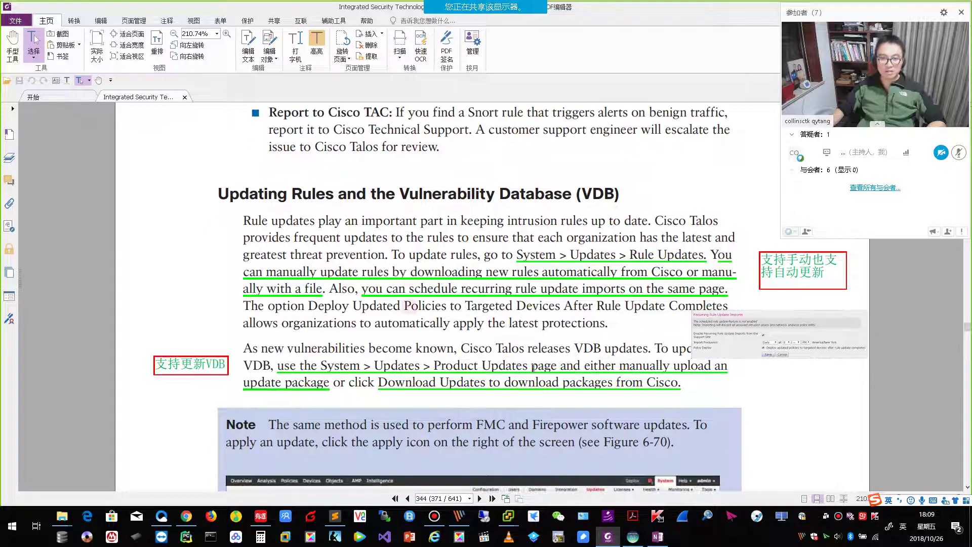
scroll(534, 368, "down", 1)
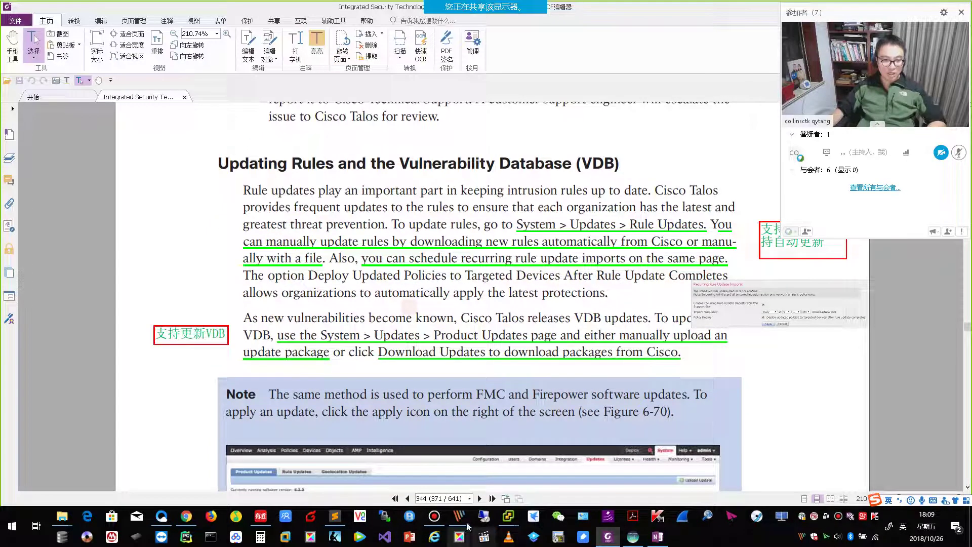
Step: Switch to Firepower Management Center in the NGIPS_Test_WIN10 virtual machine and open the Rule Updates page
left_click(542, 456)
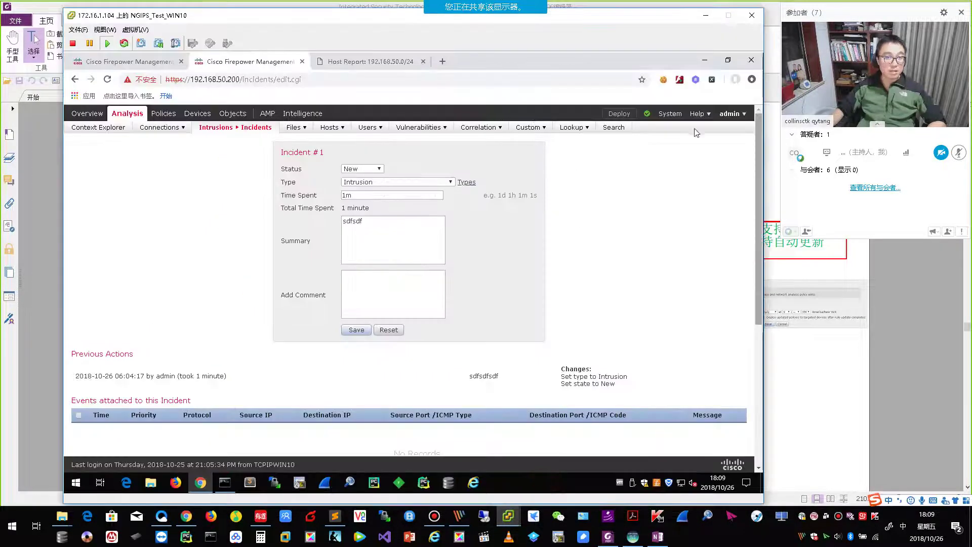
mouse_move(671, 118)
left_click(552, 126)
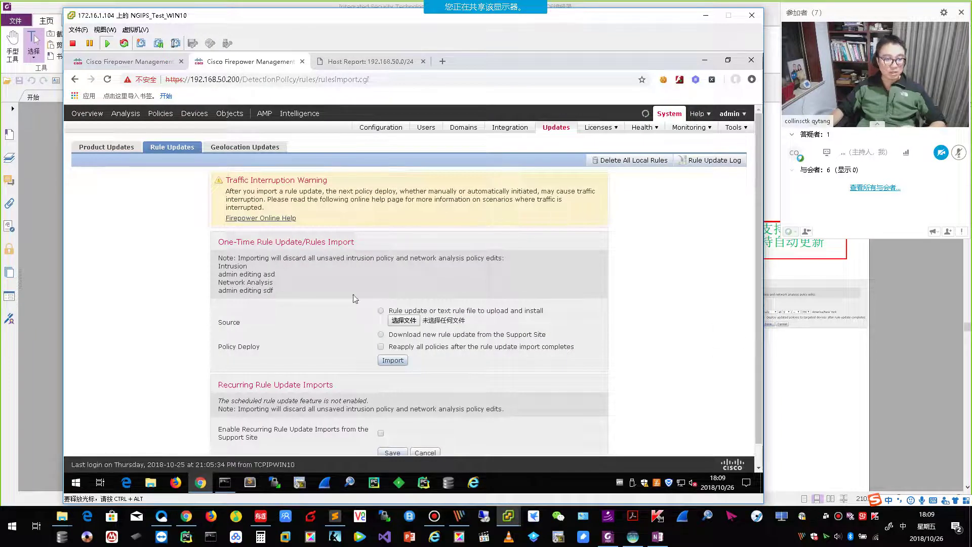
Step: Enable recurring rule update imports from the Support Site and the deployment of updated policies to targeted devices after each update
scroll(413, 357, "down", 1)
left_click(381, 411)
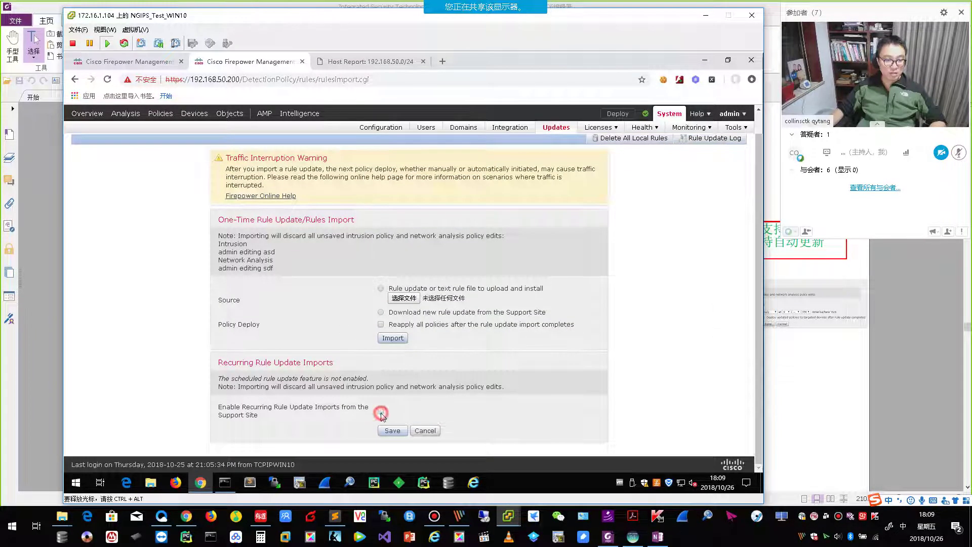
scroll(450, 423, "down", 1)
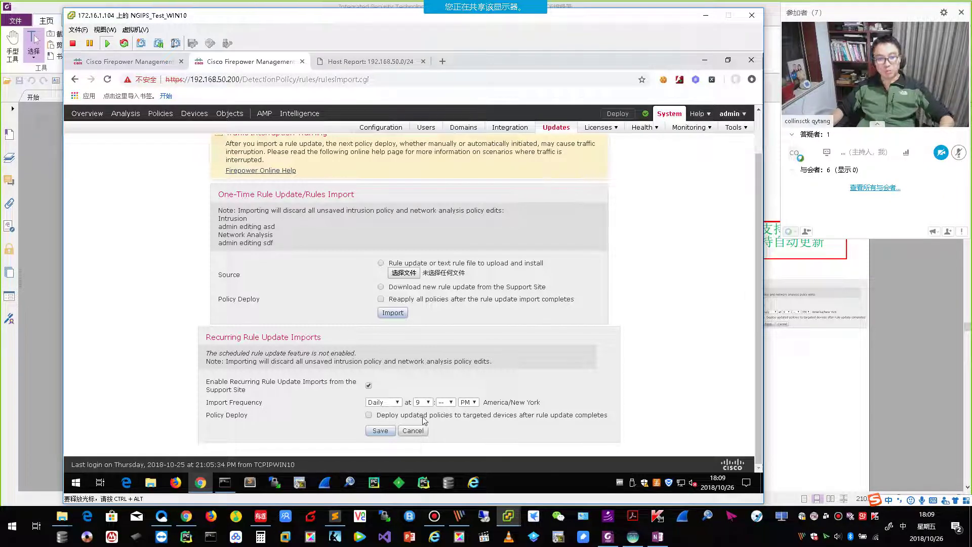
left_click(369, 415)
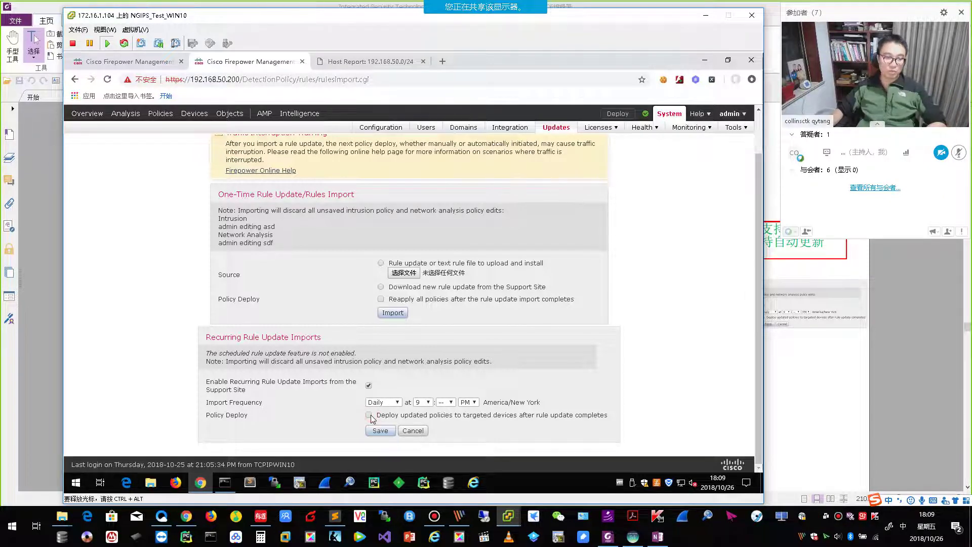
left_click(370, 415)
left_click(512, 357)
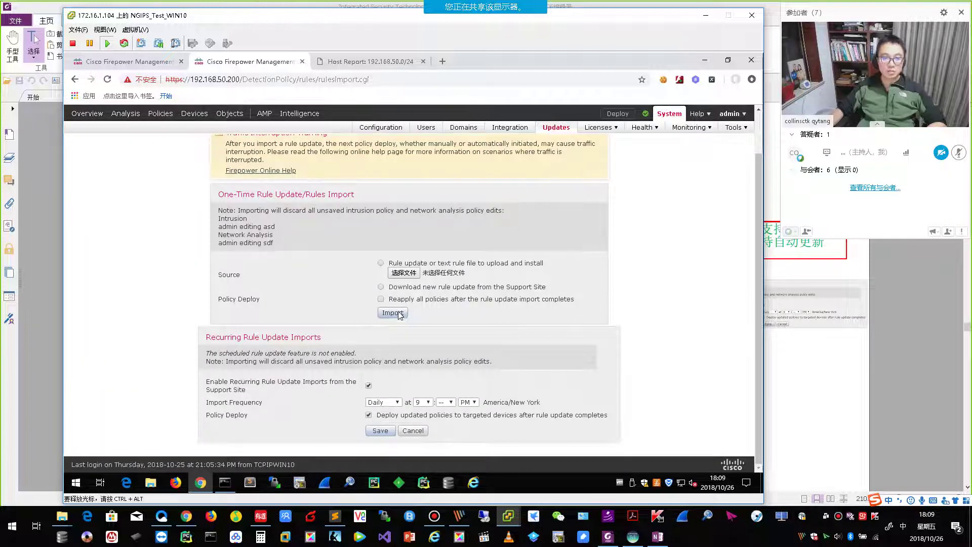
Step: Return to the PDF book and examine the Vulnerability Database Update example in Figure 6-70
left_click(895, 390)
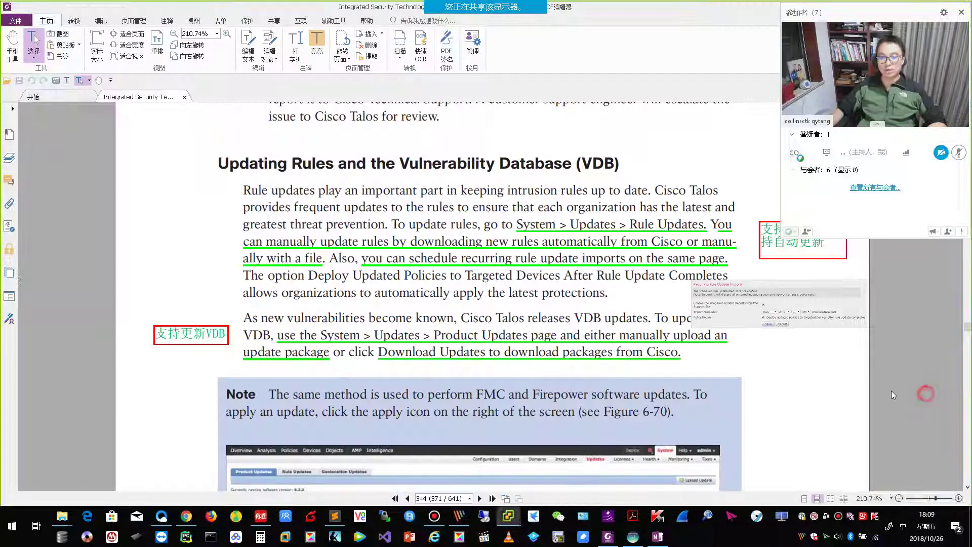
scroll(891, 392, "down", 10)
scroll(889, 394, "up", 5)
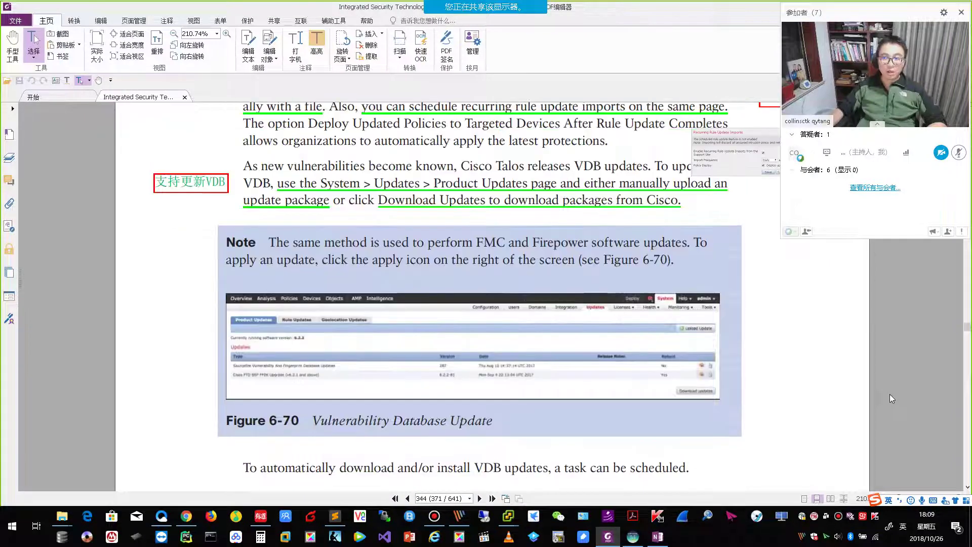